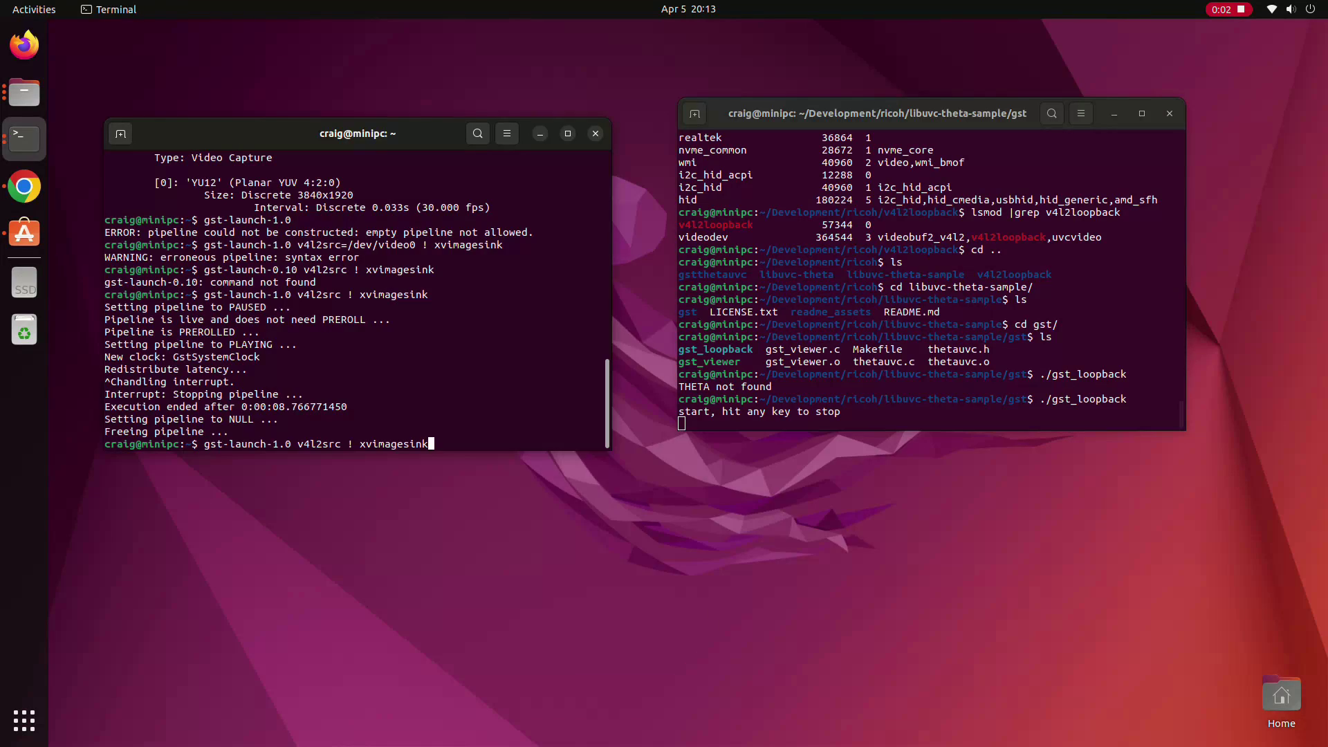
# Step: Run the pipeline gst-launch-1.0 v4l2src ! xvimagesink to display the camera's live video
pyautogui.press('Return')
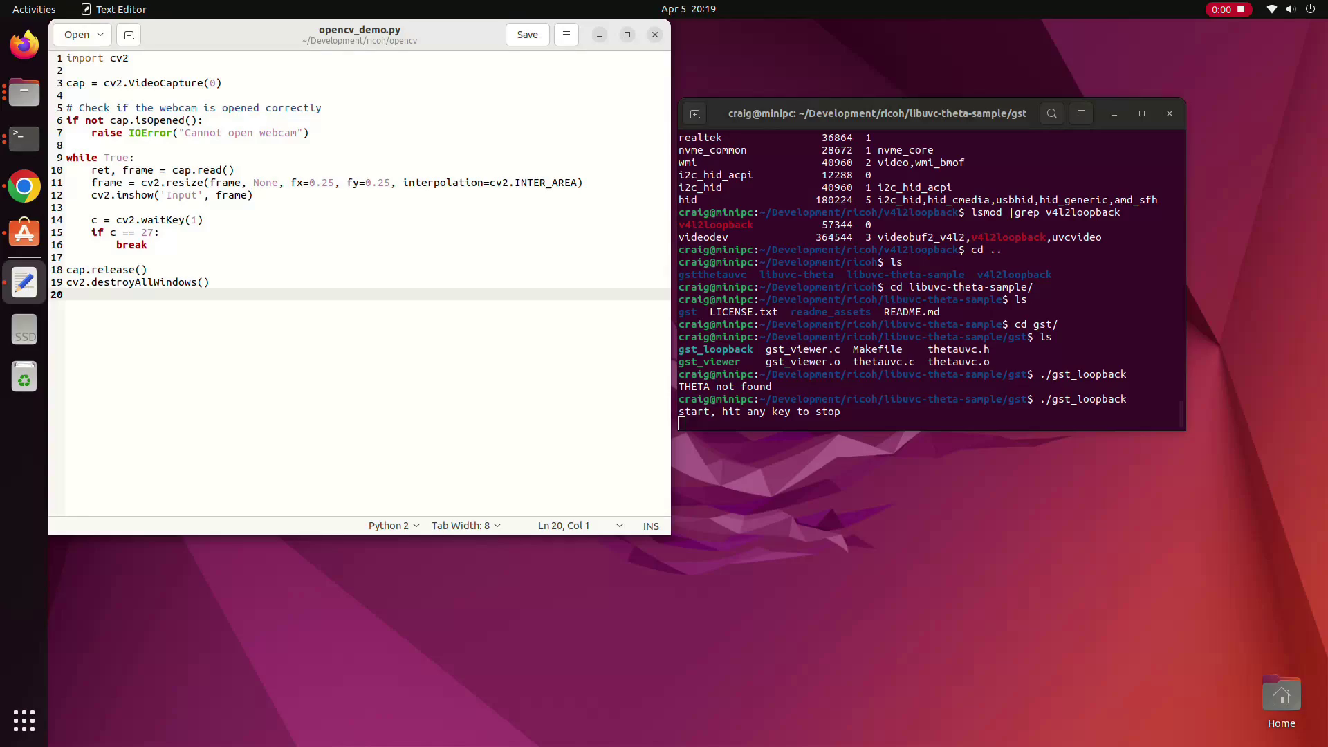
# Step: Move the opencv_demo.py editor clear of the terminal, run python3 opencv_demo.py from the terminal, and quit its camera preview
pyautogui.moveTo(359, 35); pyautogui.dragTo(896, 111)
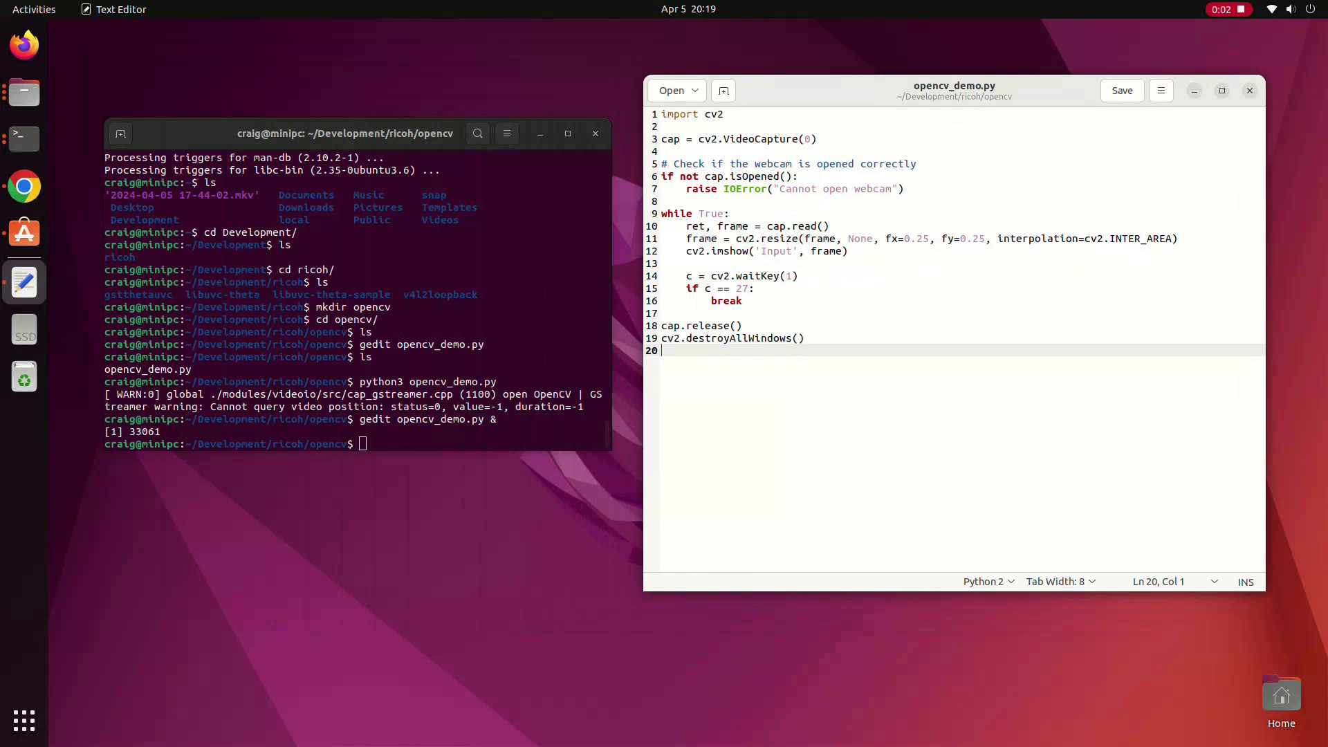
pyautogui.hotkey('alt', 'Tab')
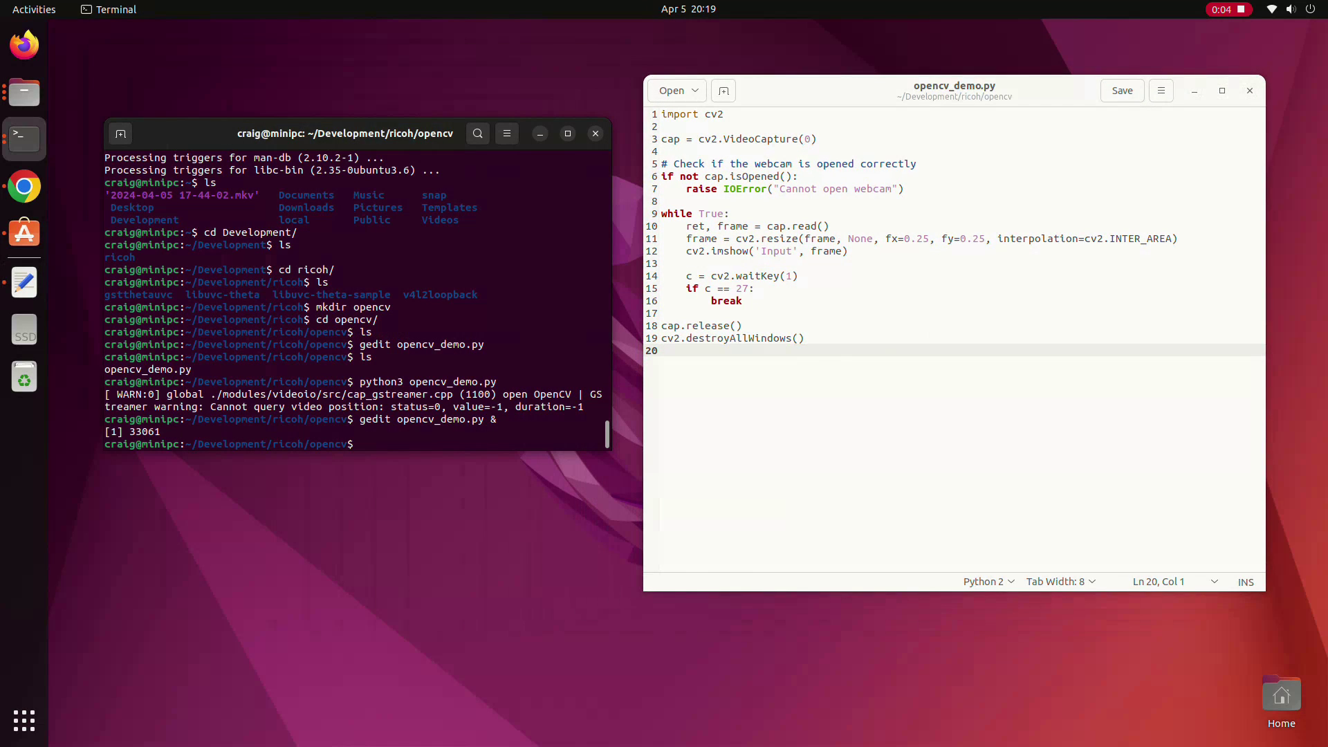
pyautogui.press('Up')
pyautogui.press('Return')
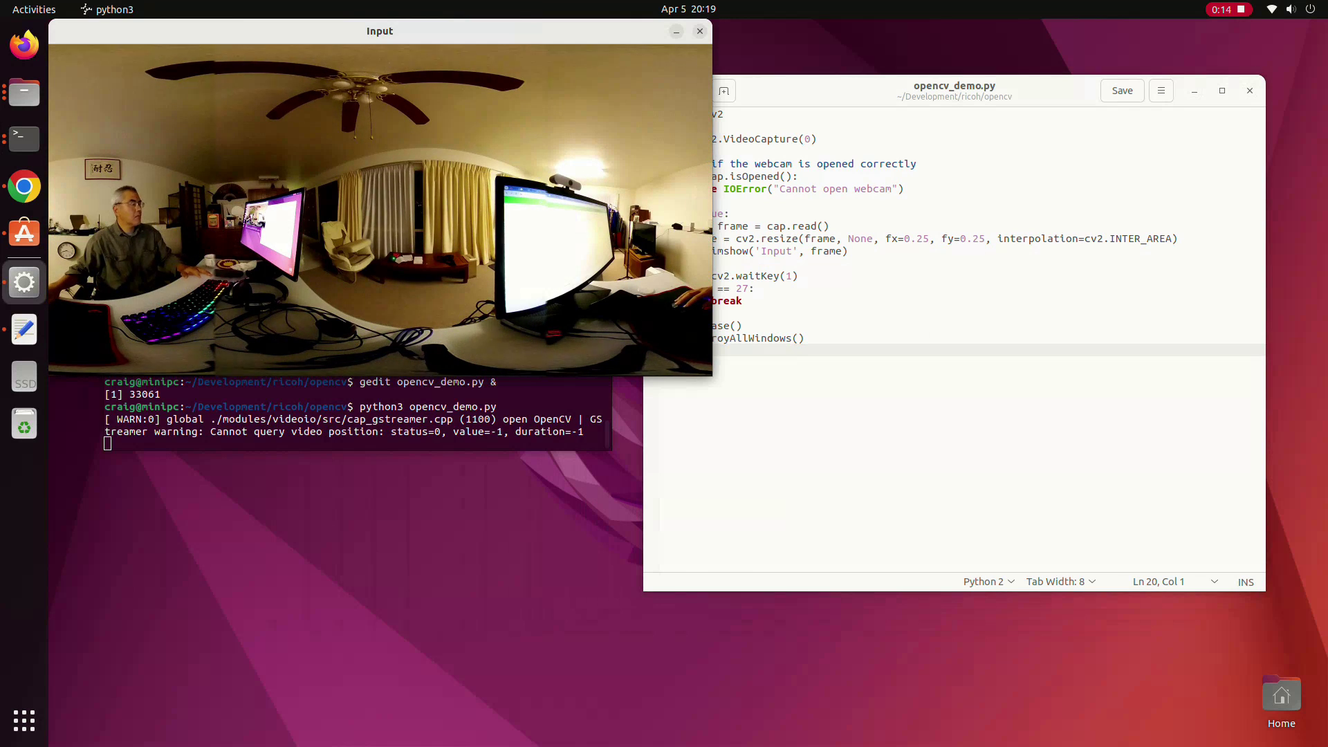
pyautogui.press('Escape')
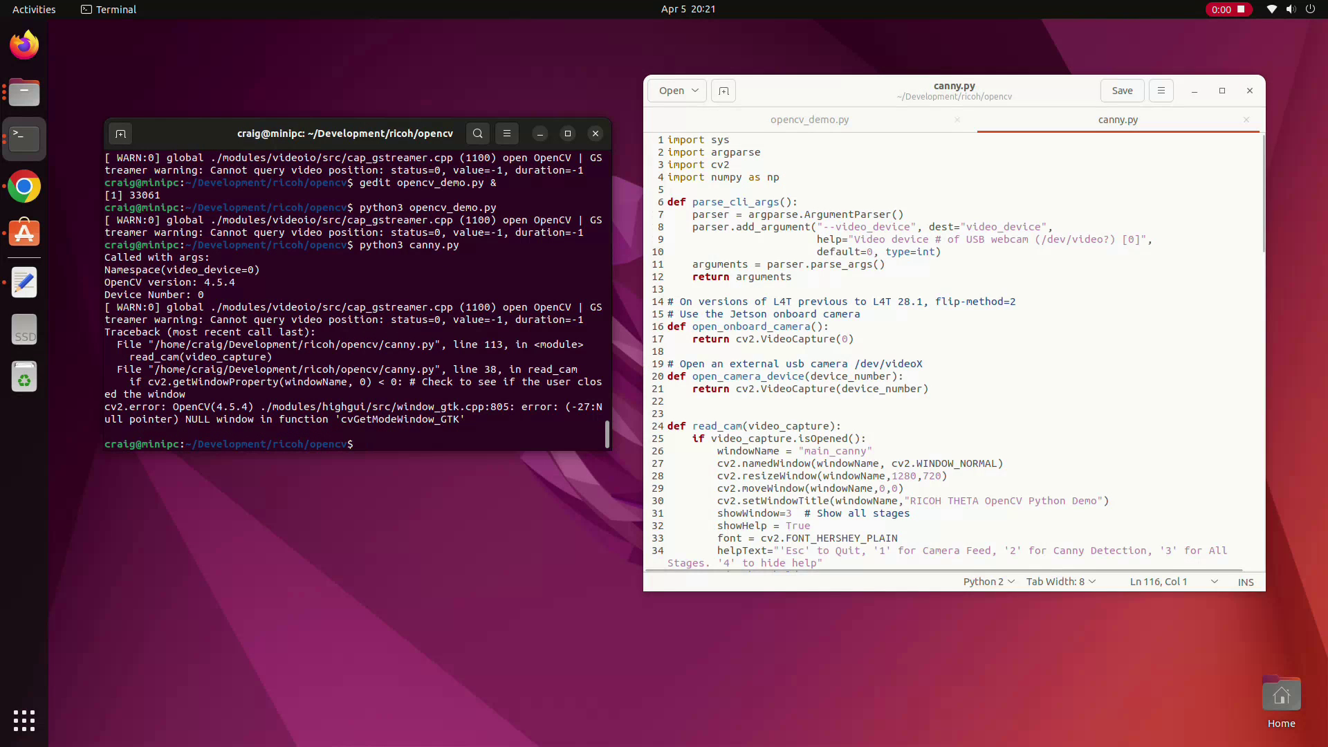
# Step: Review the canny.py source code and run python3 canny.py in the terminal
pyautogui.scroll(-10, 954, 346)
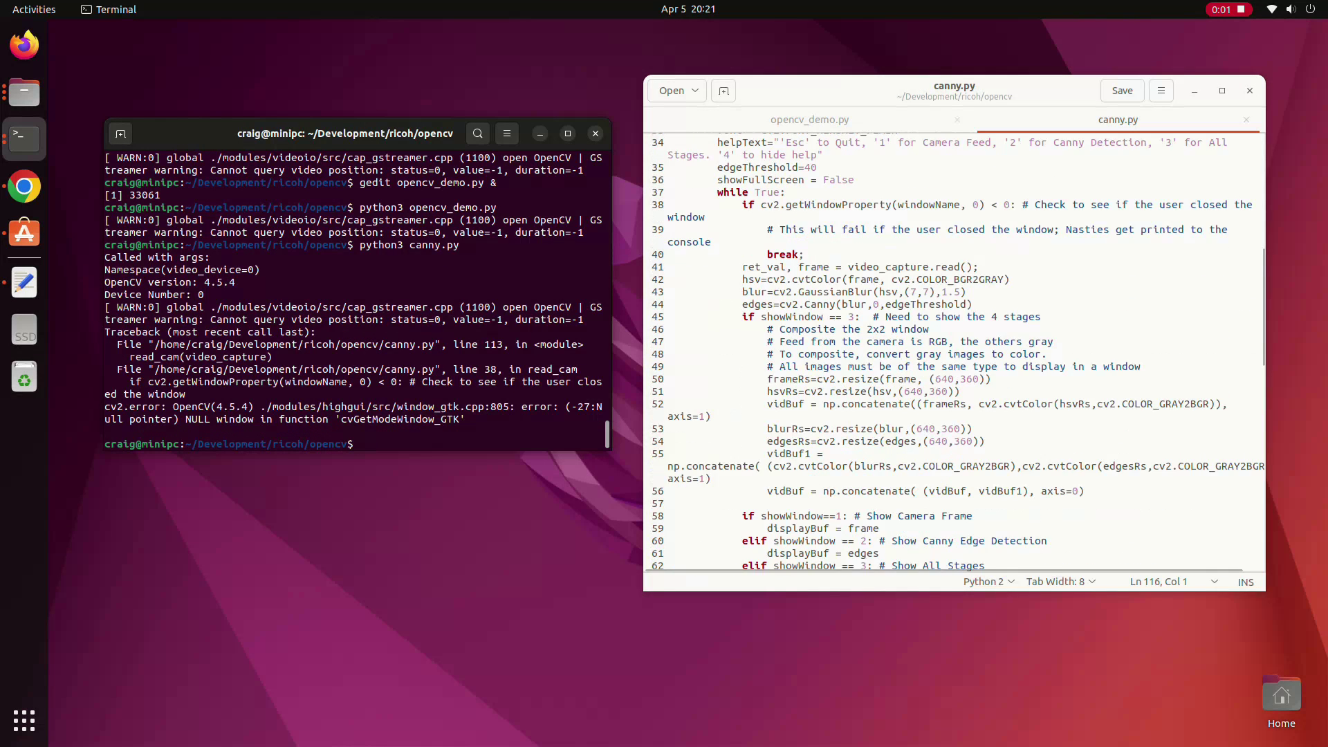
pyautogui.scroll(-15, 955, 345)
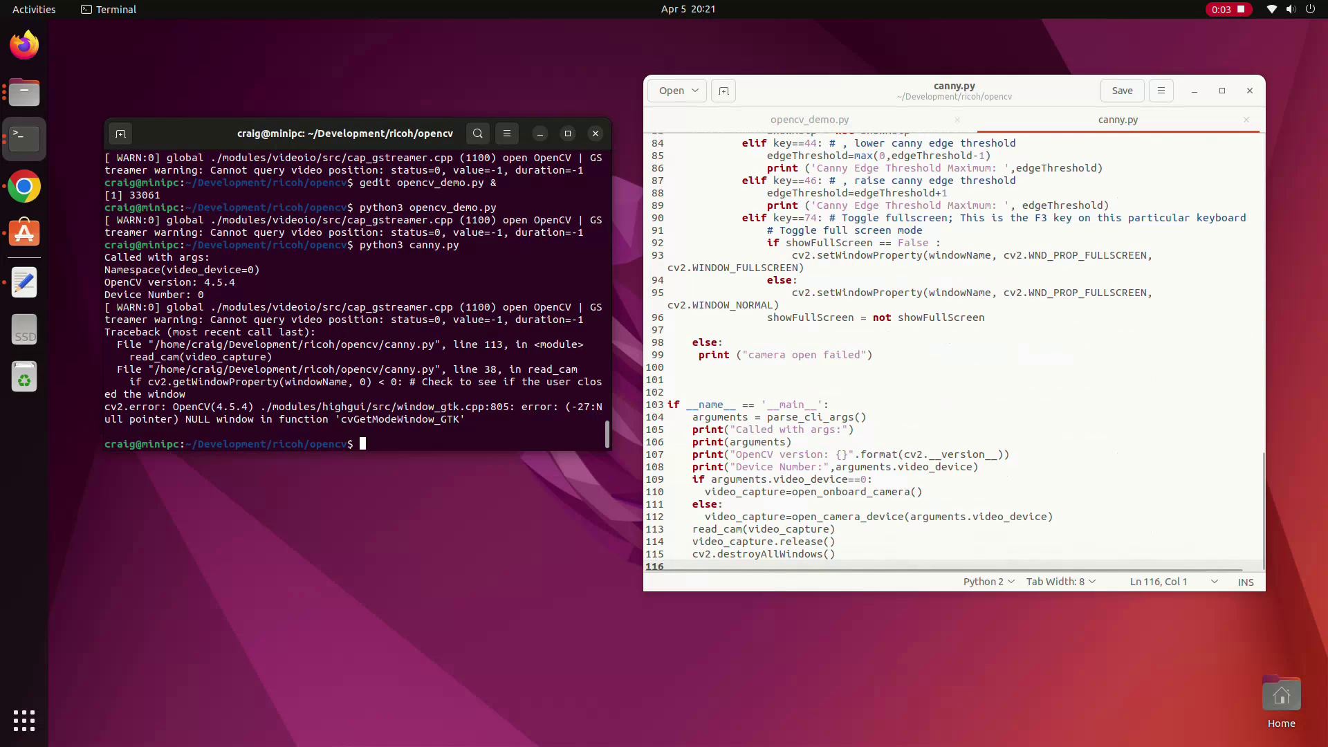
pyautogui.scroll(20, 955, 346)
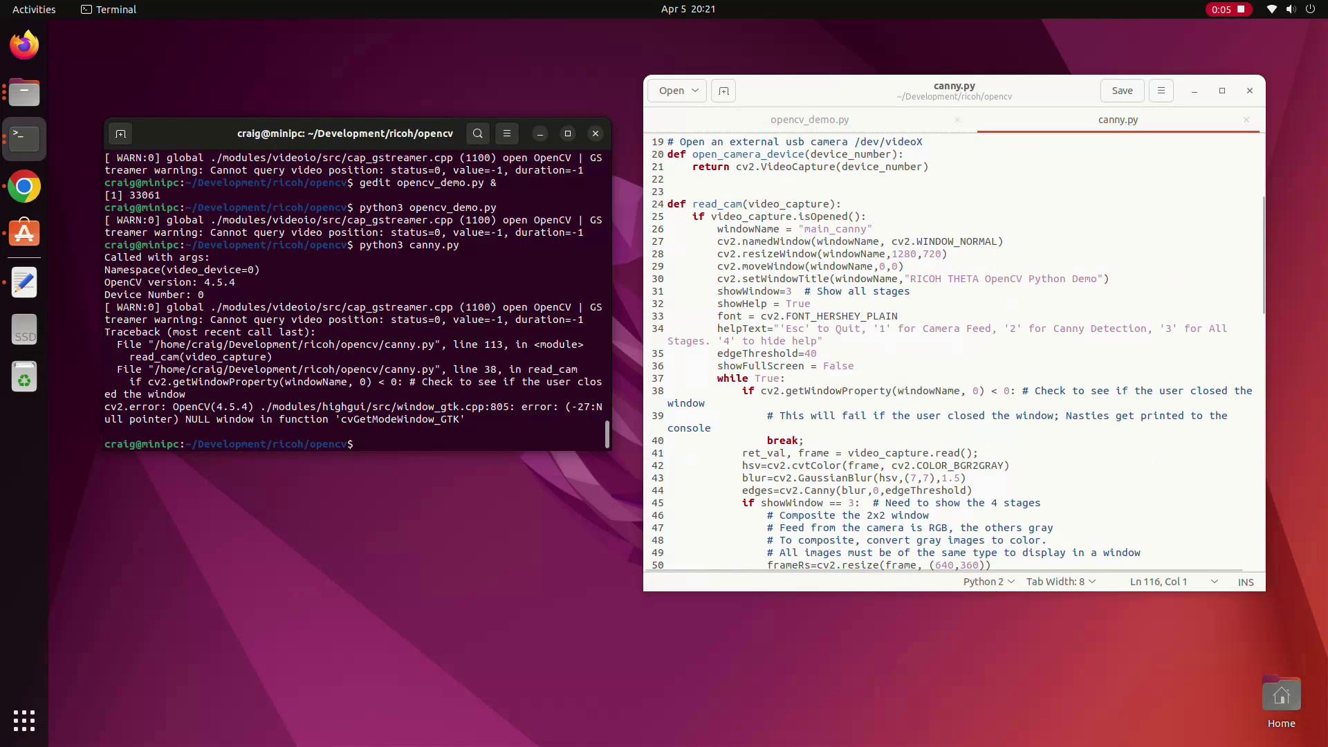
pyautogui.scroll(4, 955, 346)
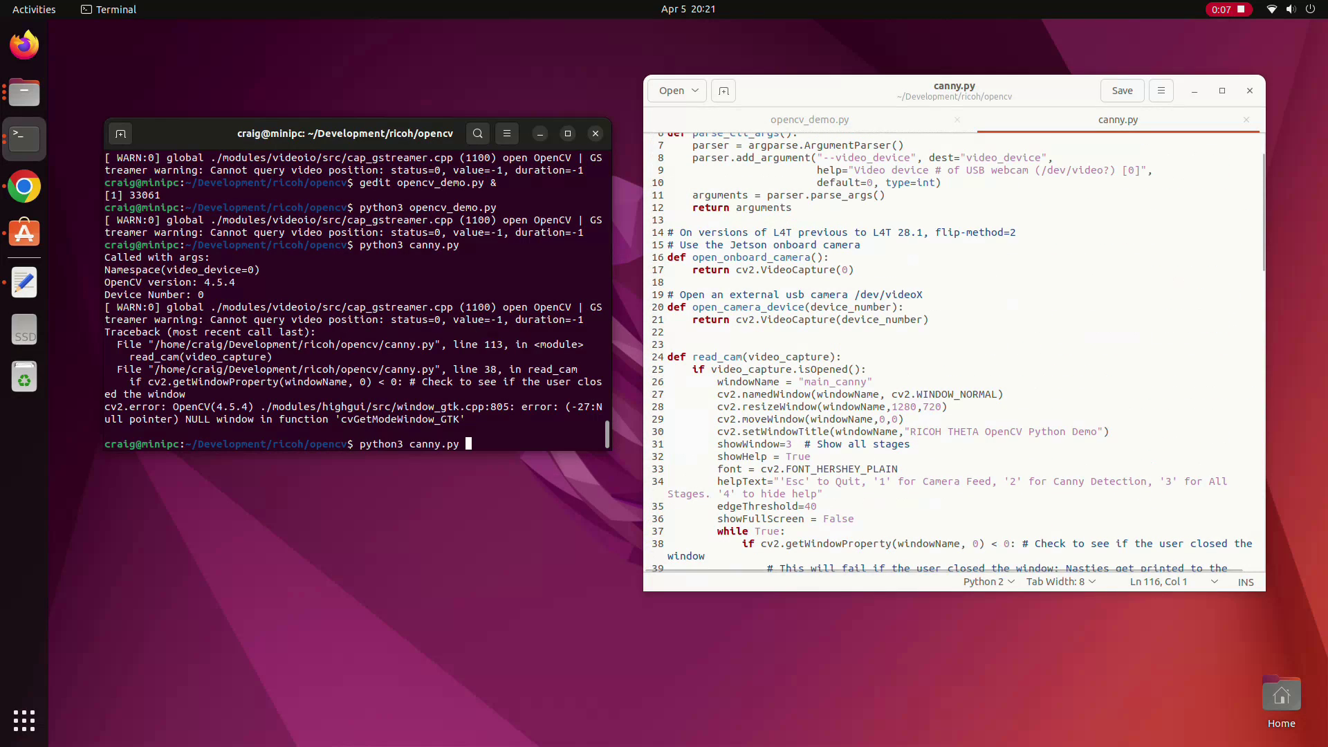
pyautogui.press('Return')
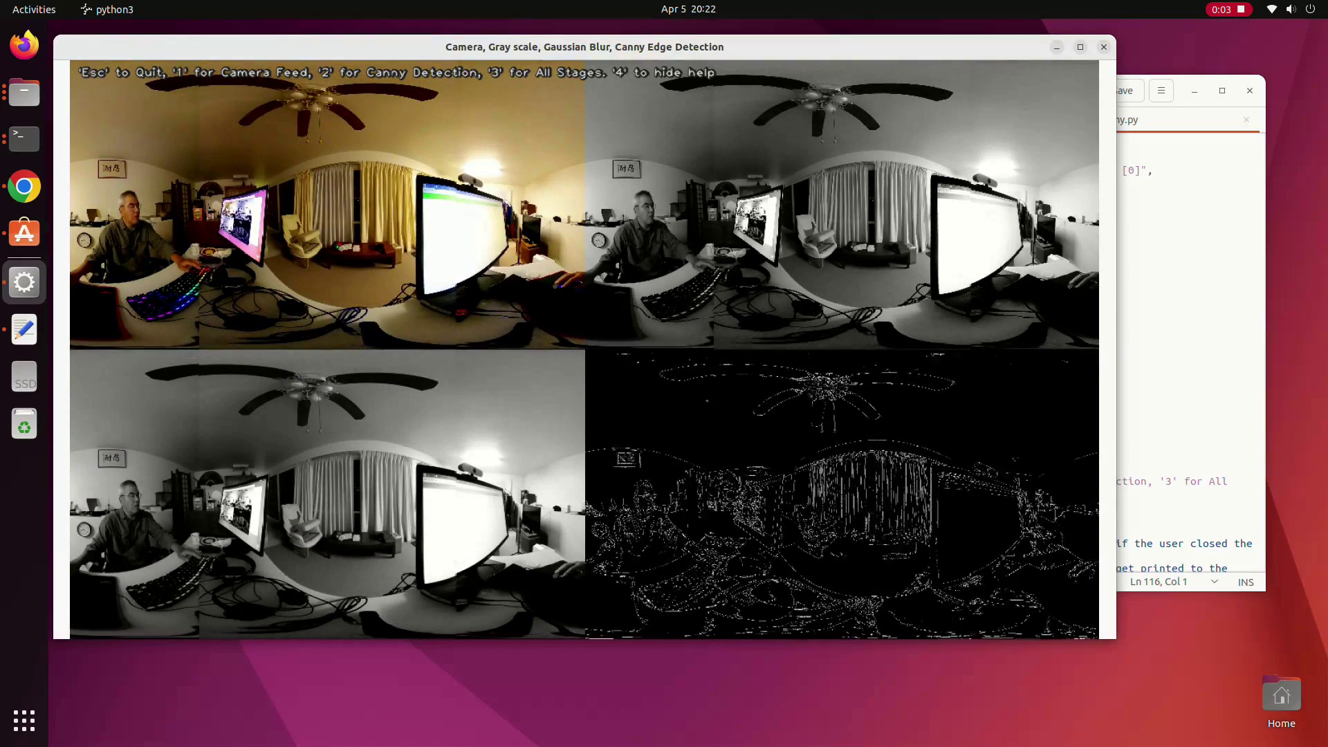
# Step: Compare the demo's camera feed, Canny edge detection and all-stages views, toggle the help text, and quit the demo
pyautogui.press('1')
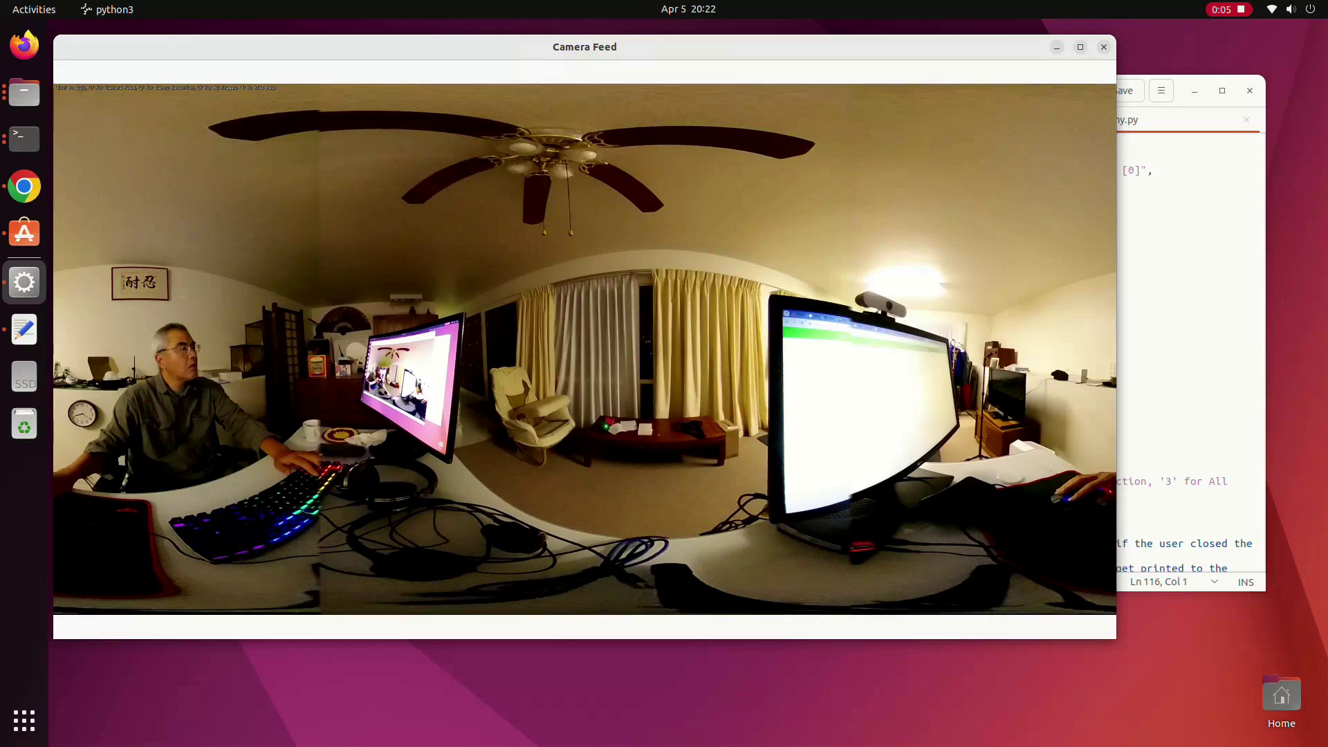
pyautogui.press('2')
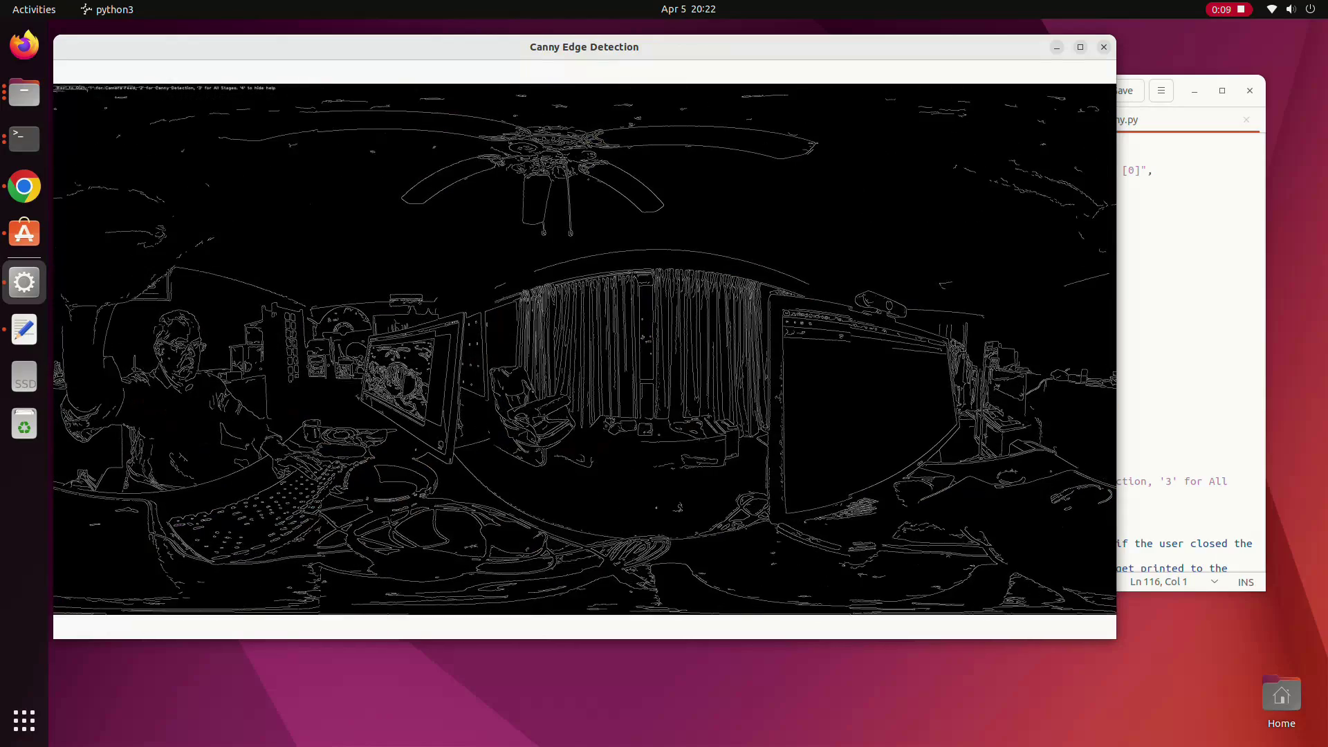
pyautogui.press('3')
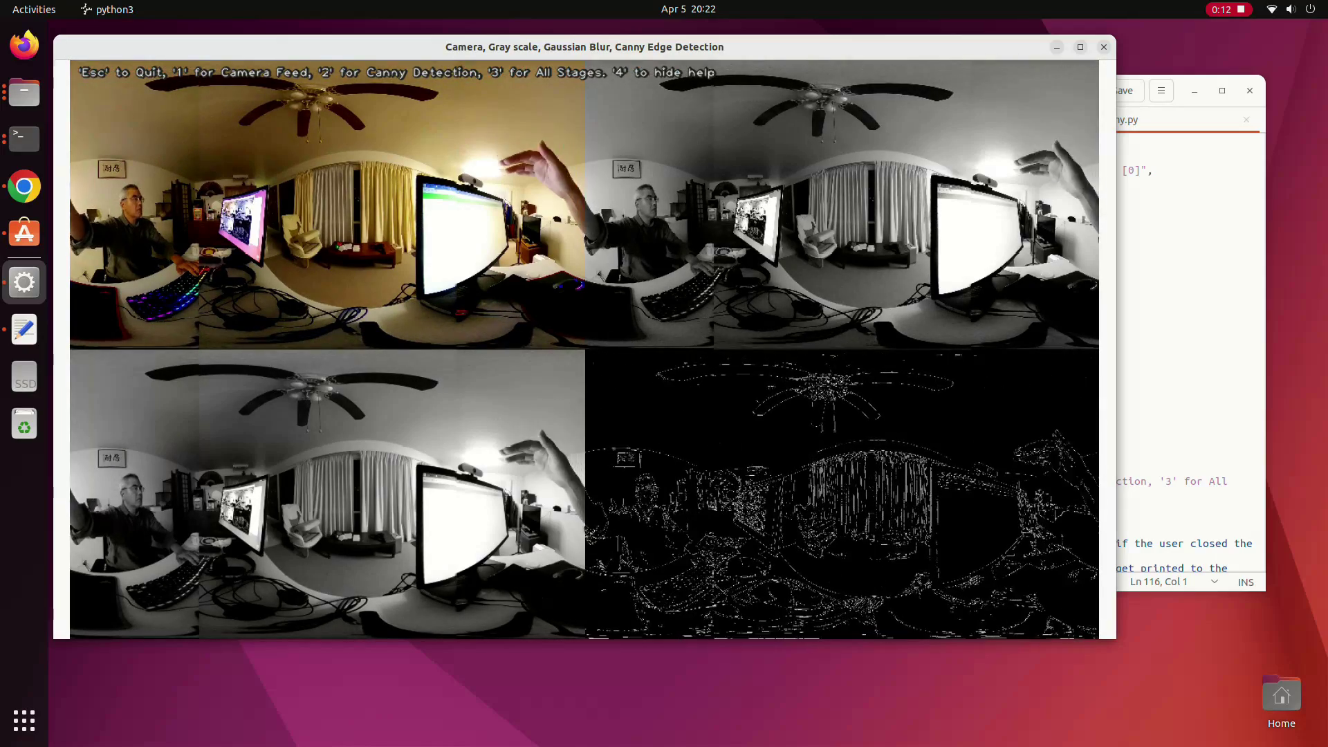
pyautogui.press('4')
pyautogui.press('4')
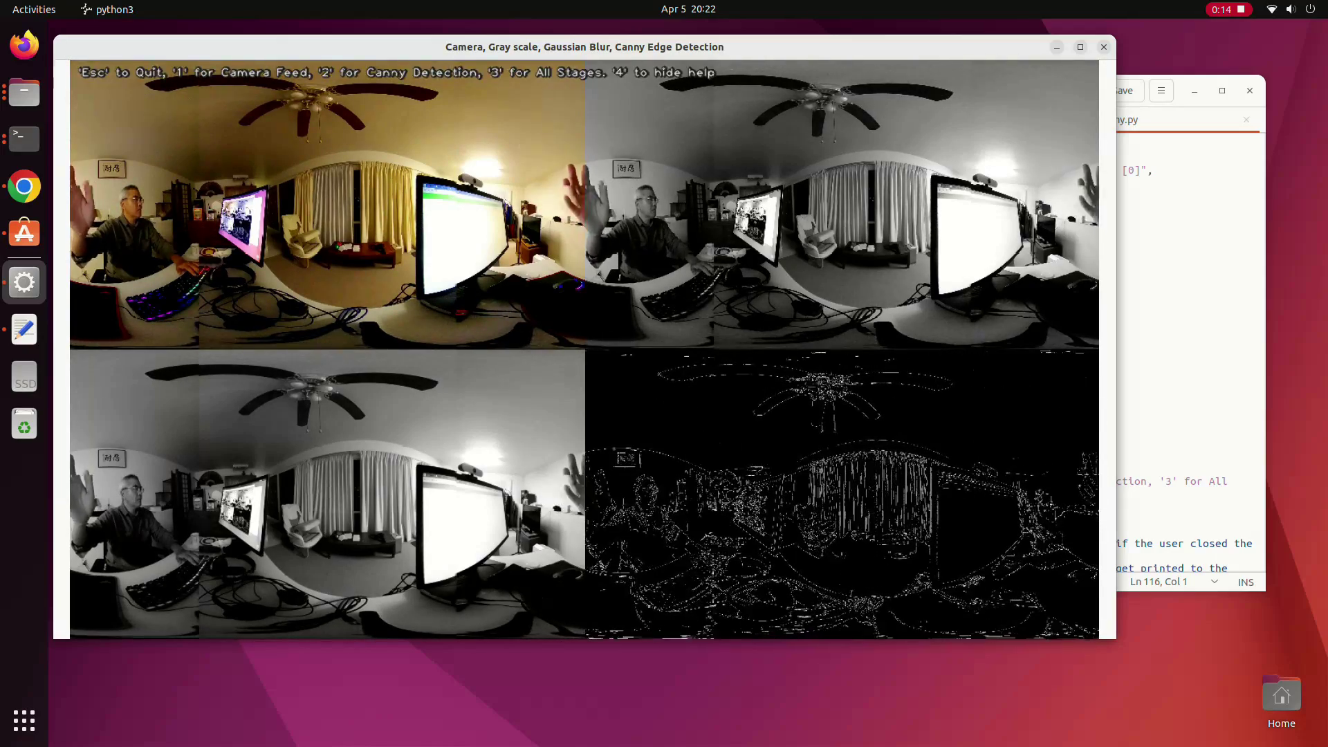
pyautogui.press('1')
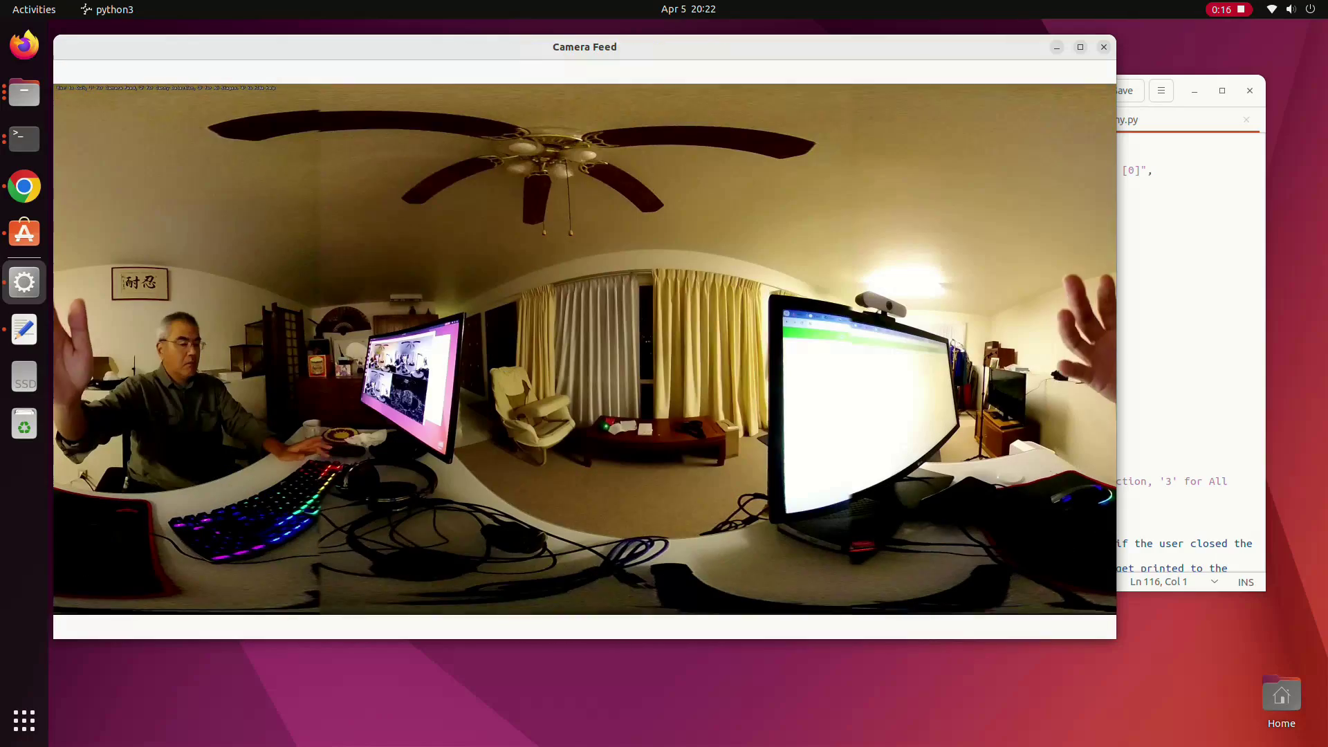
pyautogui.press('2')
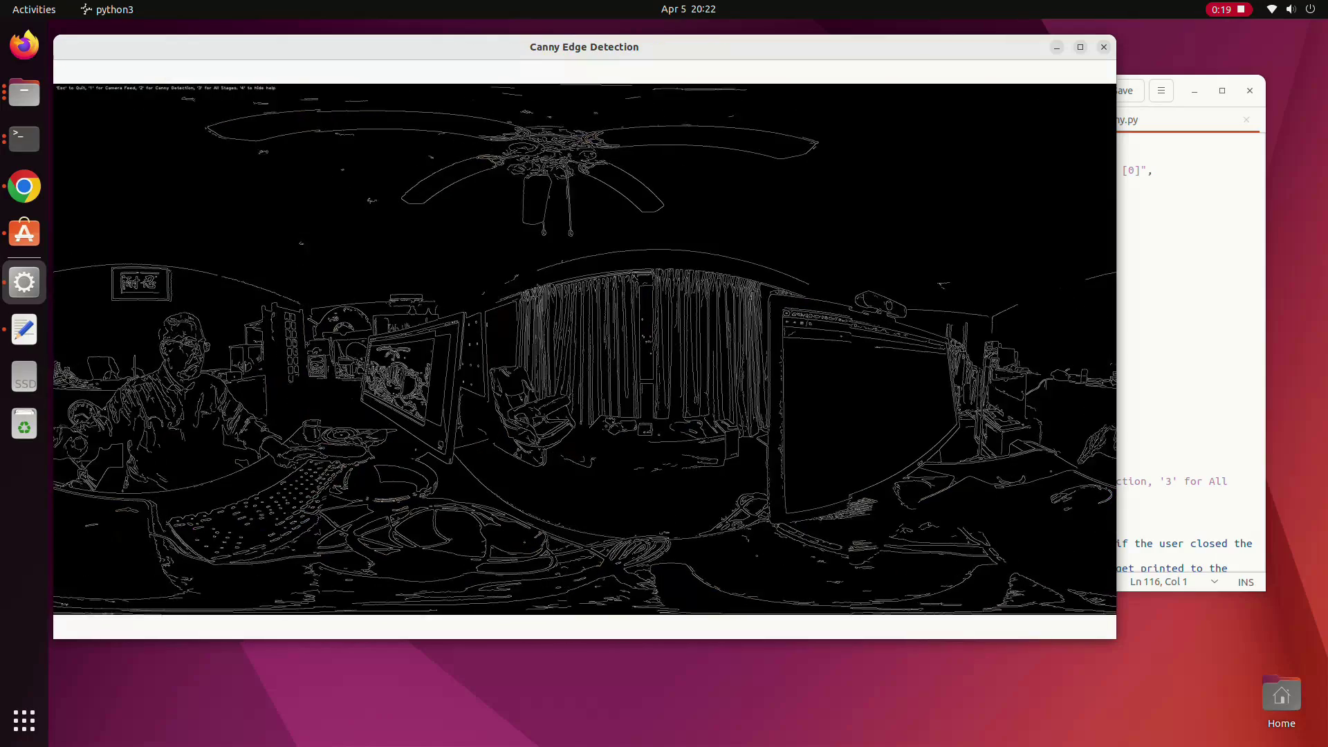
pyautogui.press('Escape')
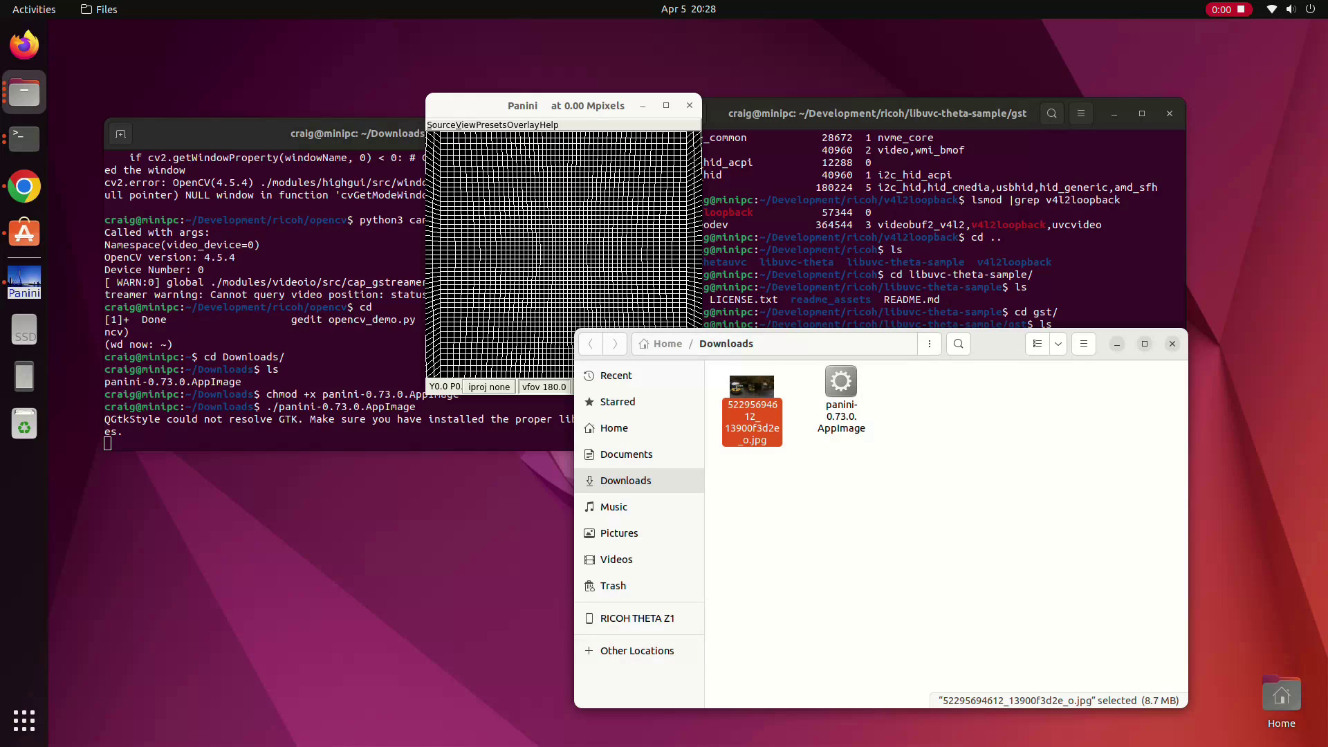
pyautogui.moveTo(851, 344); pyautogui.dragTo(928, 367)
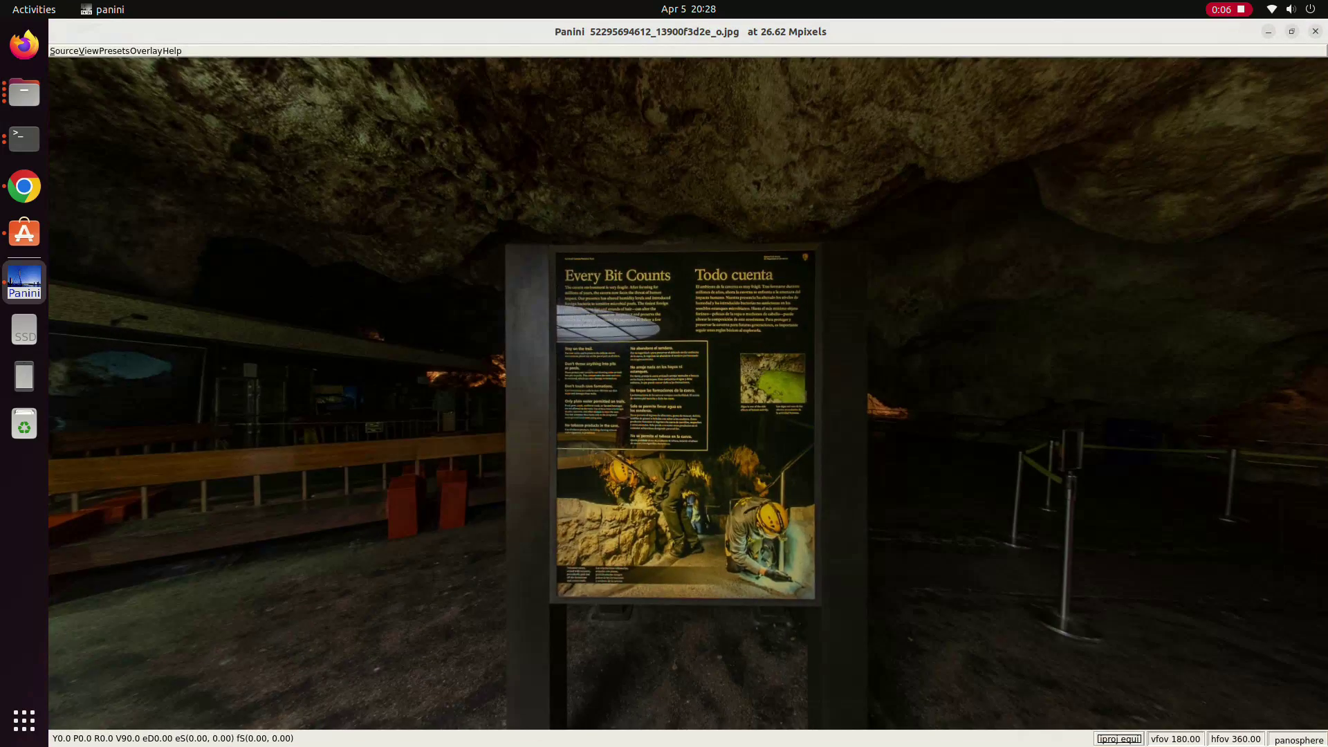
pyautogui.press('Right')
pyautogui.press('Right')
pyautogui.press('Right')
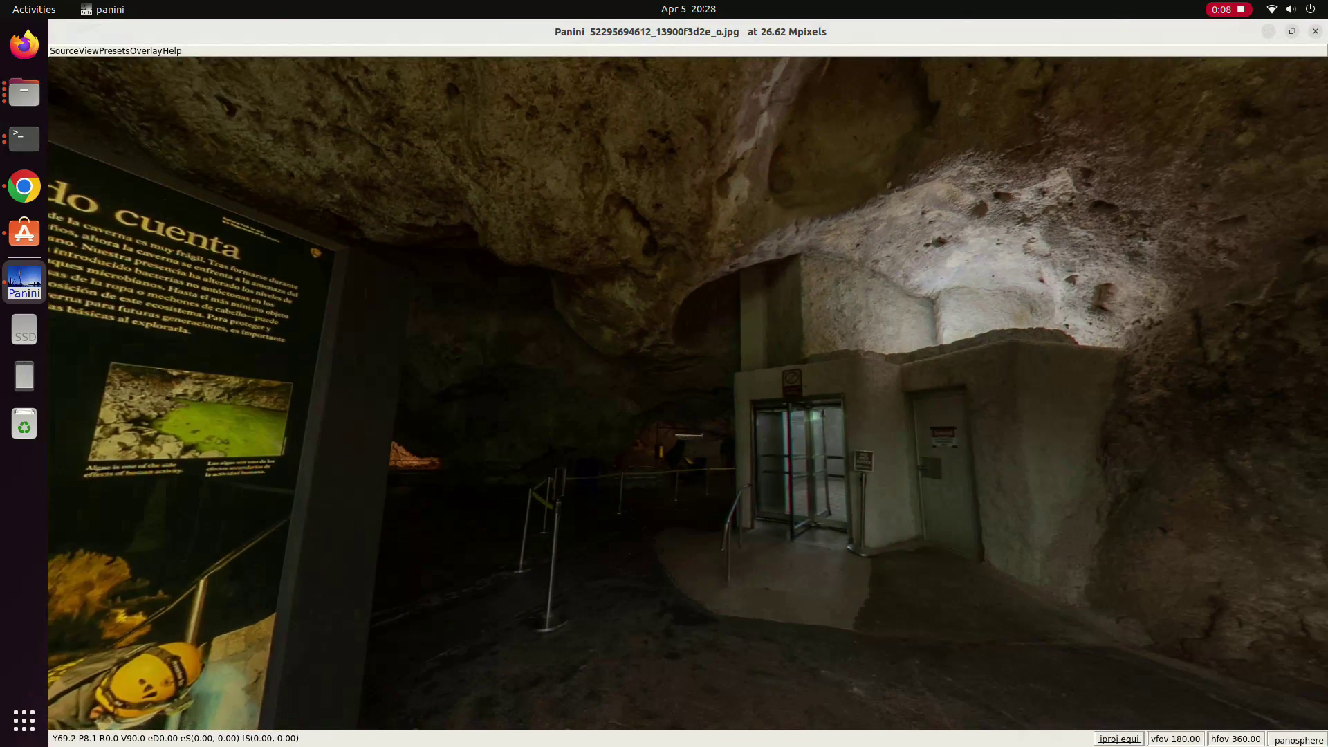
pyautogui.press('Left')
pyautogui.press('Left')
pyautogui.press('Down')
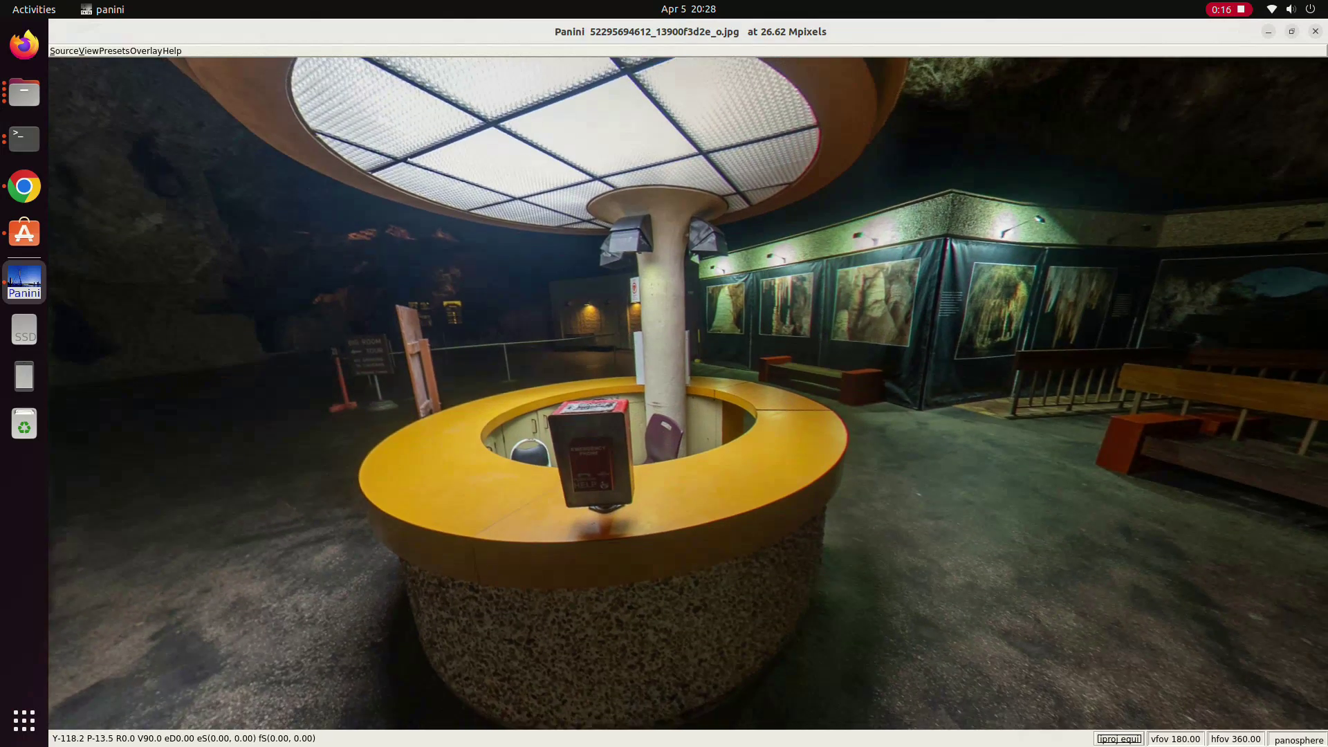
# Step: Zoom the panorama in on the round yellow counter to V70.0 and back out to about V97.5
pyautogui.press('pageup')
pyautogui.press('pageup')
pyautogui.press('pageup')
pyautogui.press('pageup')
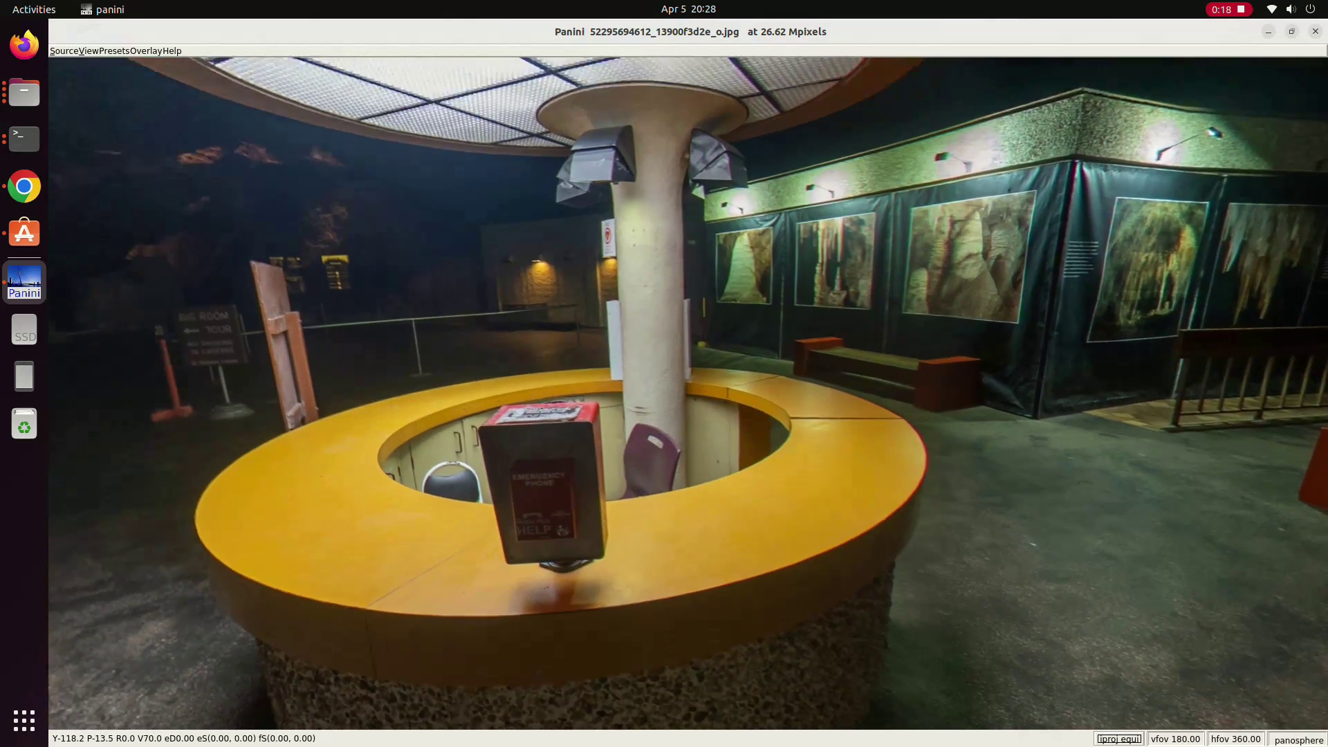
pyautogui.press('pagedown')
pyautogui.press('pagedown')
pyautogui.press('pagedown')
pyautogui.press('pagedown')
pyautogui.press('pagedown')
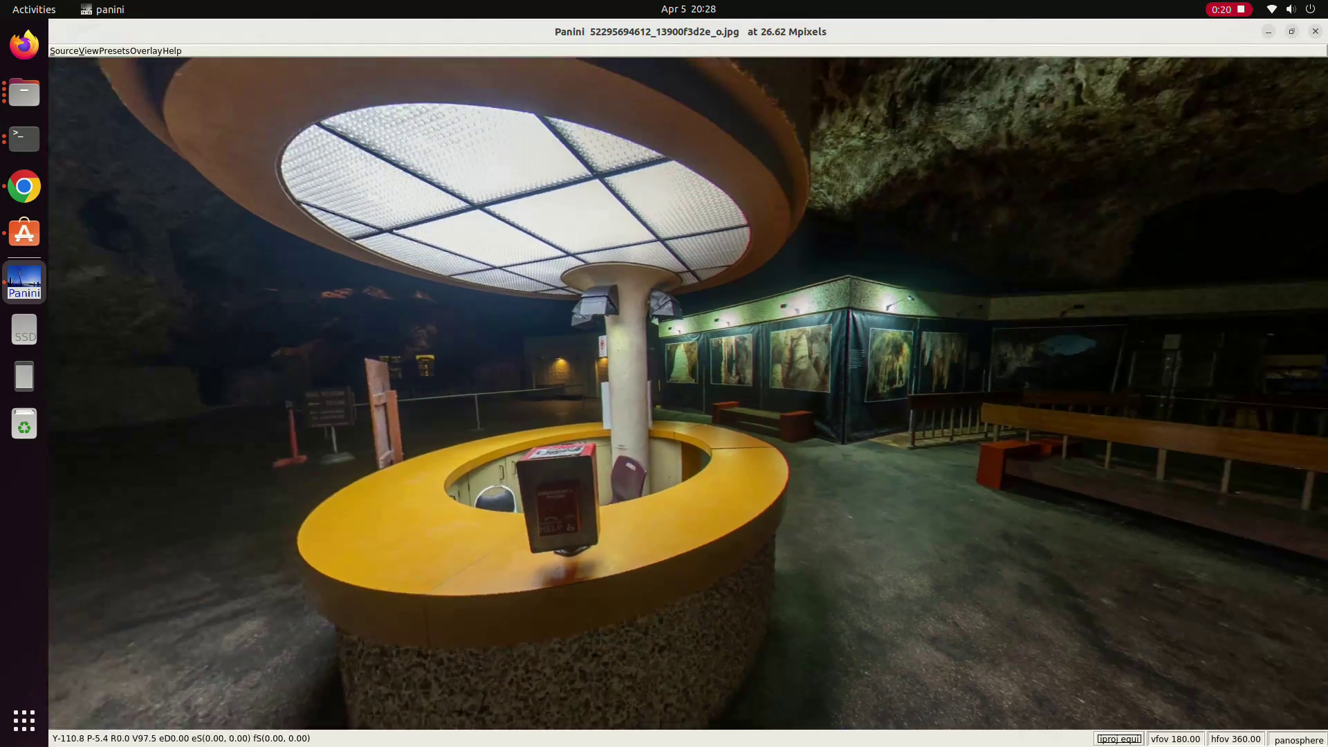
# Step: Look up at the cave ceiling, pan right to the Every Bit Counts sign, and lower the view
pyautogui.press('Up')
pyautogui.press('Up')
pyautogui.press('Up')
pyautogui.press('Up')
pyautogui.press('Up')
pyautogui.press('Right')
pyautogui.press('Right')
pyautogui.press('Right')
pyautogui.press('Right')
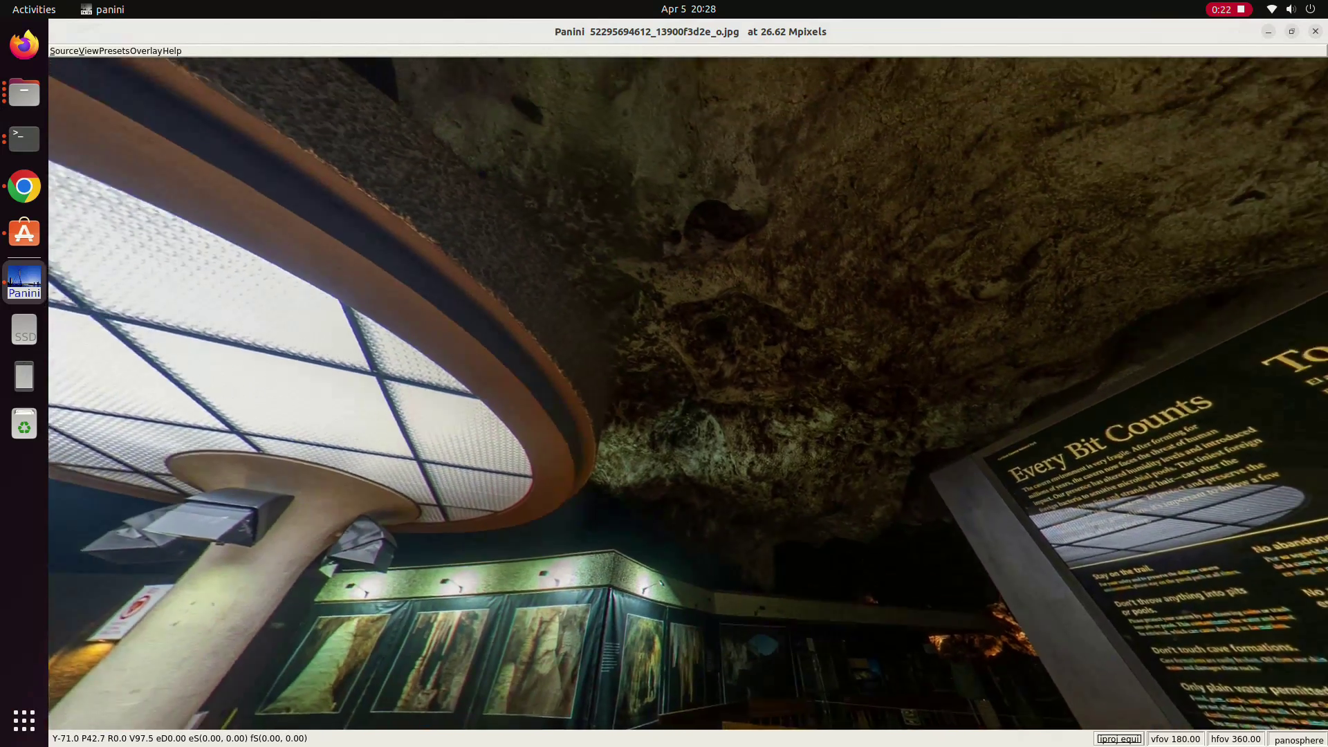
pyautogui.press('Right')
pyautogui.press('Right')
pyautogui.press('Right')
pyautogui.press('Right')
pyautogui.press('Down')
pyautogui.press('Down')
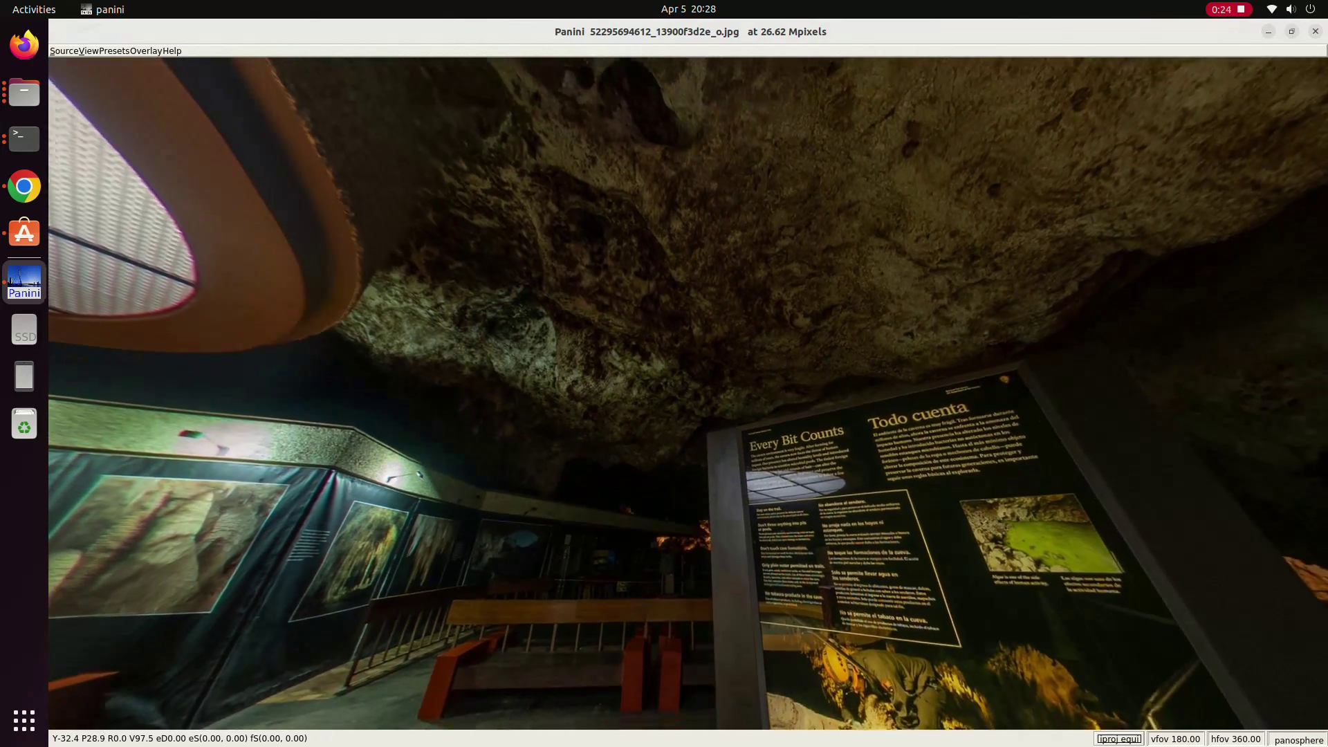
pyautogui.press('Right')
pyautogui.press('Right')
pyautogui.press('Right')
pyautogui.press('Down')
pyautogui.press('Down')
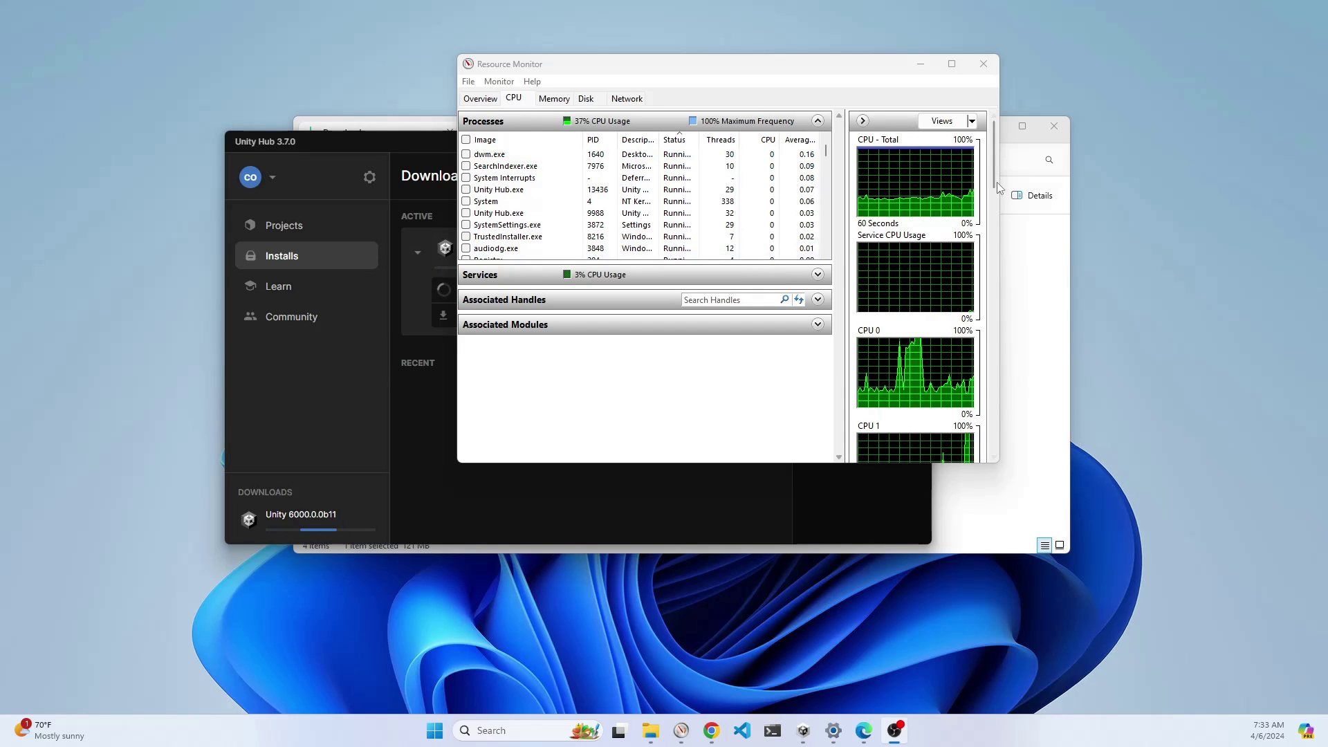
# Step: Switch to Resource Monitor and examine the load graphs of the individual CPU cores
pyautogui.moveTo(995, 182); pyautogui.dragTo(1038, 296)
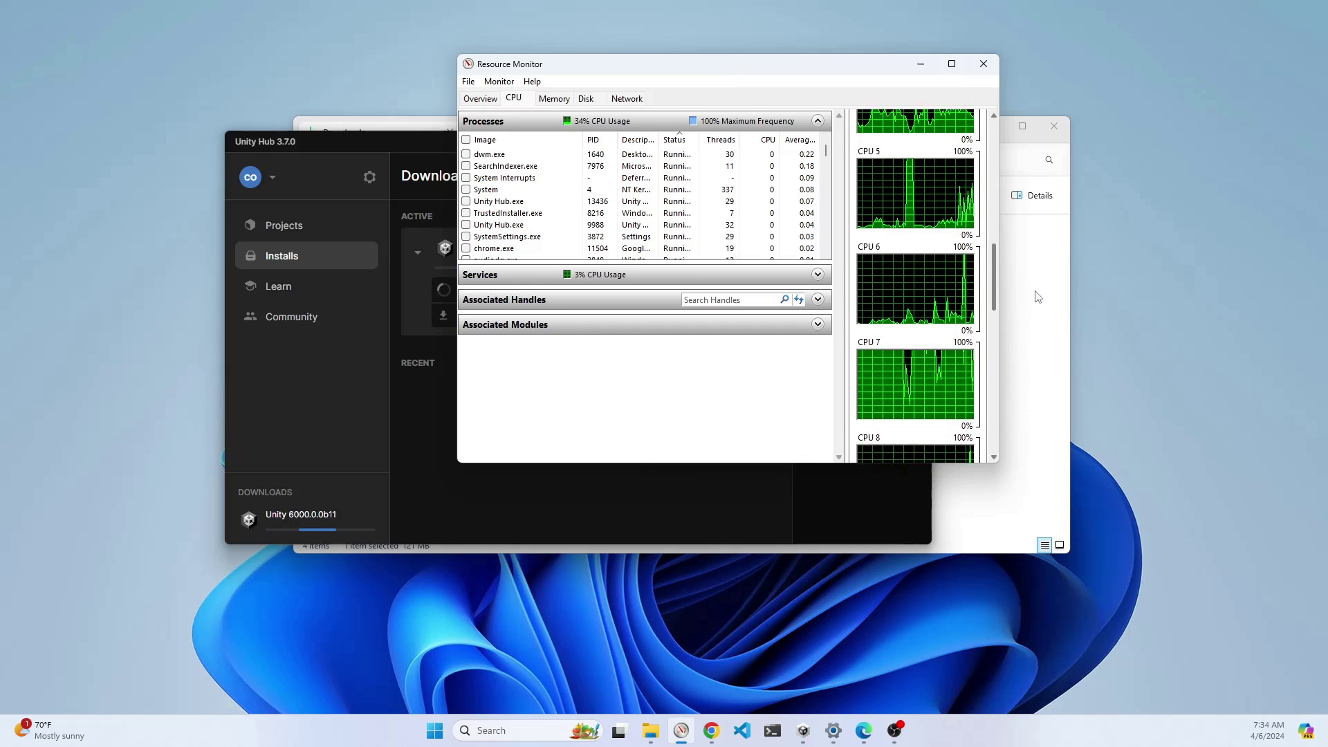
# Step: Switch to Unity Hub and create a project named My project from the 3D Core template with editor version 6000.0.0b11
pyautogui.click(411, 144)
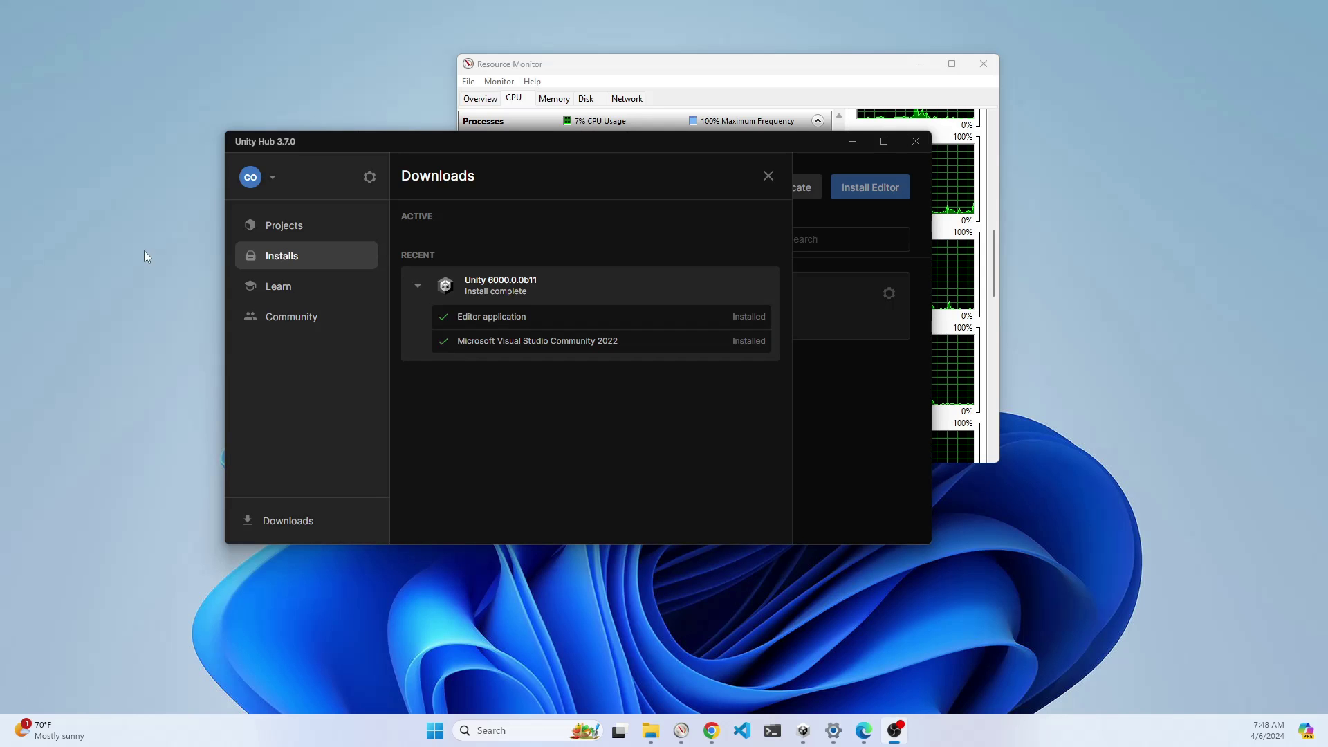
pyautogui.click(306, 232)
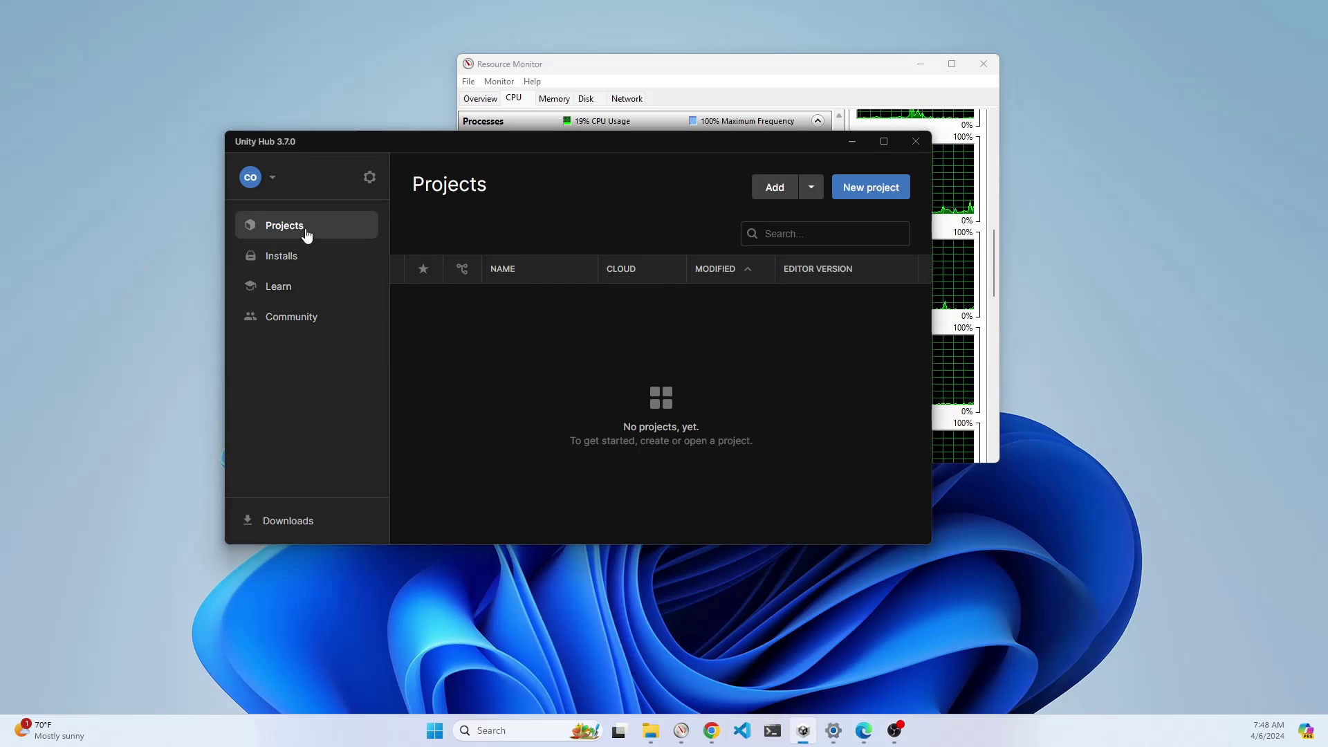
pyautogui.click(869, 188)
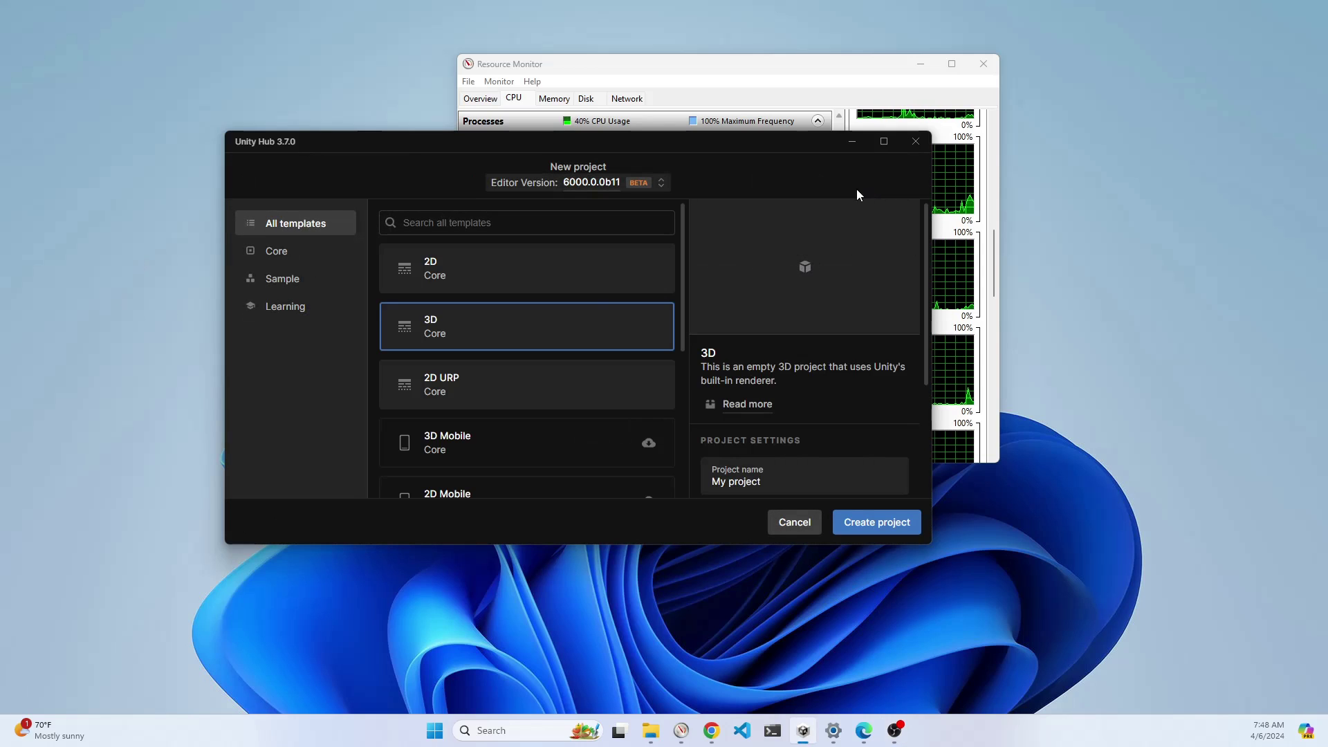
pyautogui.click(885, 525)
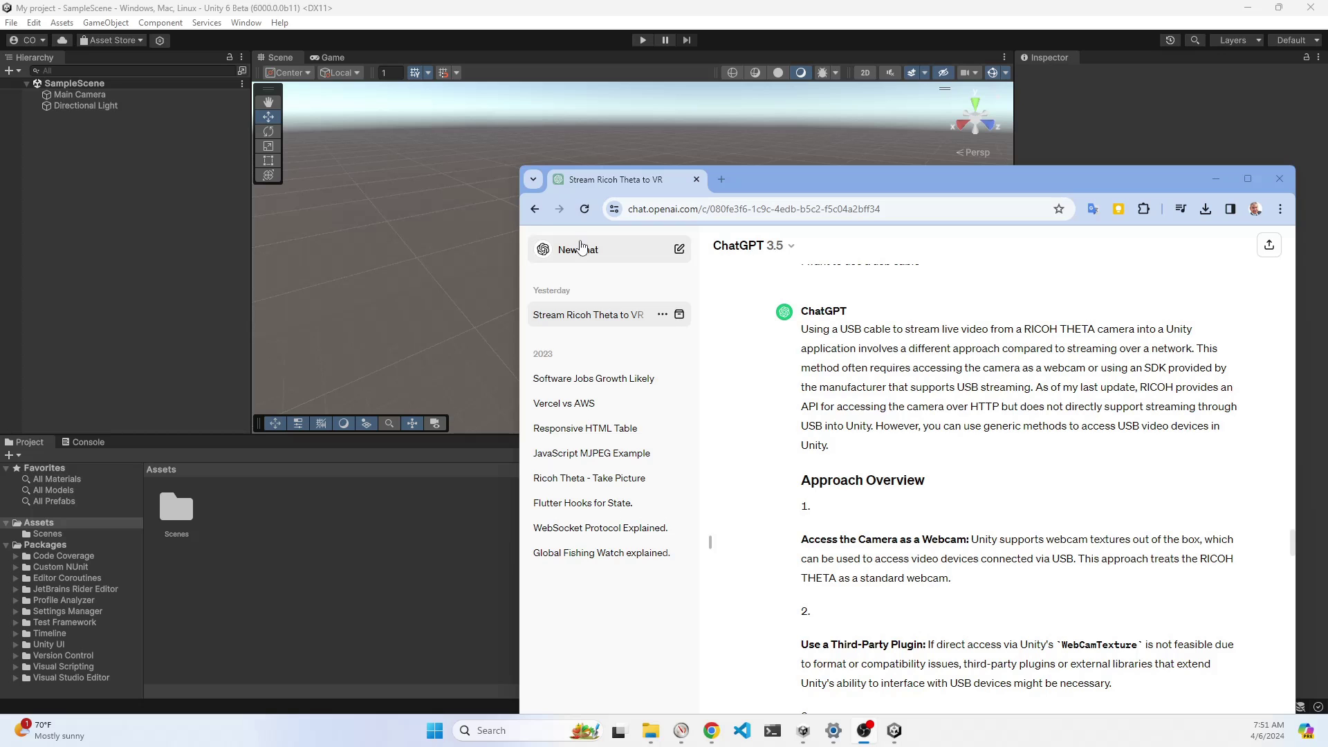
# Step: Switch to the ChatGPT conversation over Unity and examine the USBThetaStreamer webcam script and its important considerations
pyautogui.moveTo(852, 182); pyautogui.dragTo(731, 103)
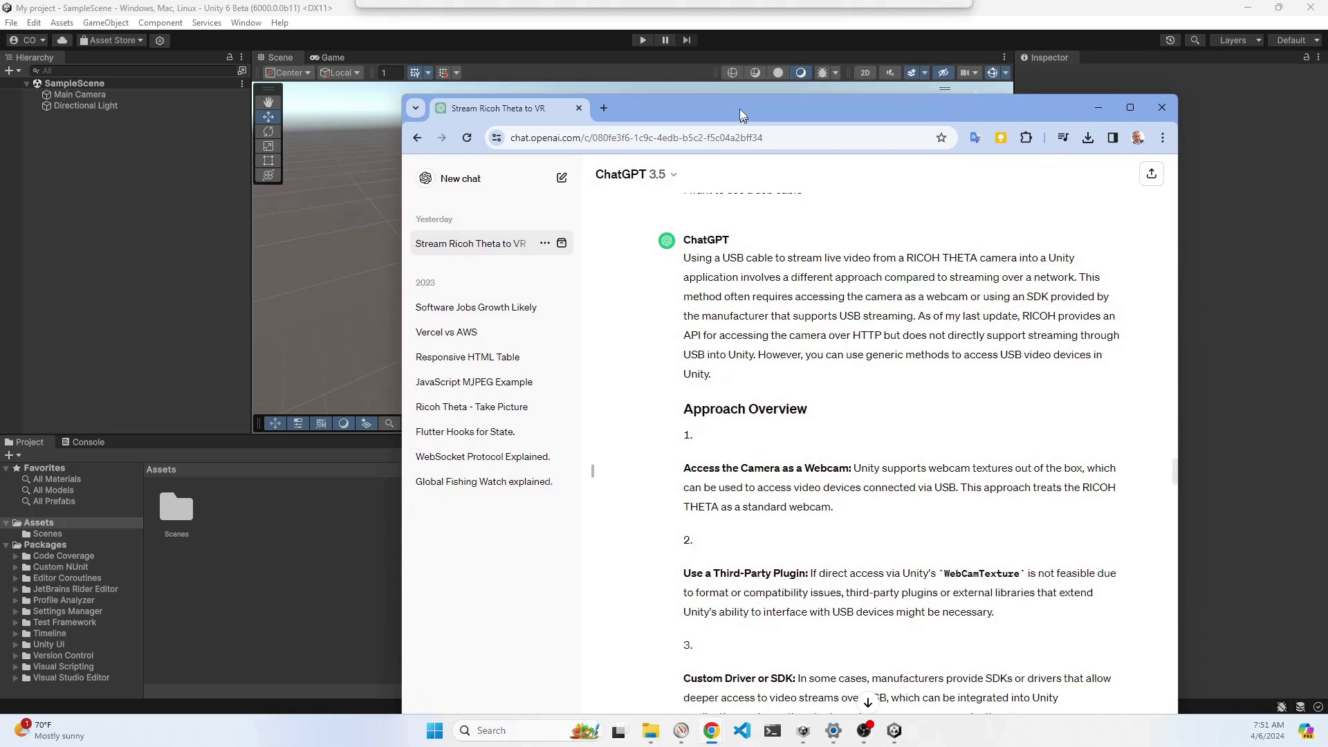
pyautogui.scroll(-3, 937, 393)
pyautogui.scroll(-10, 937, 393)
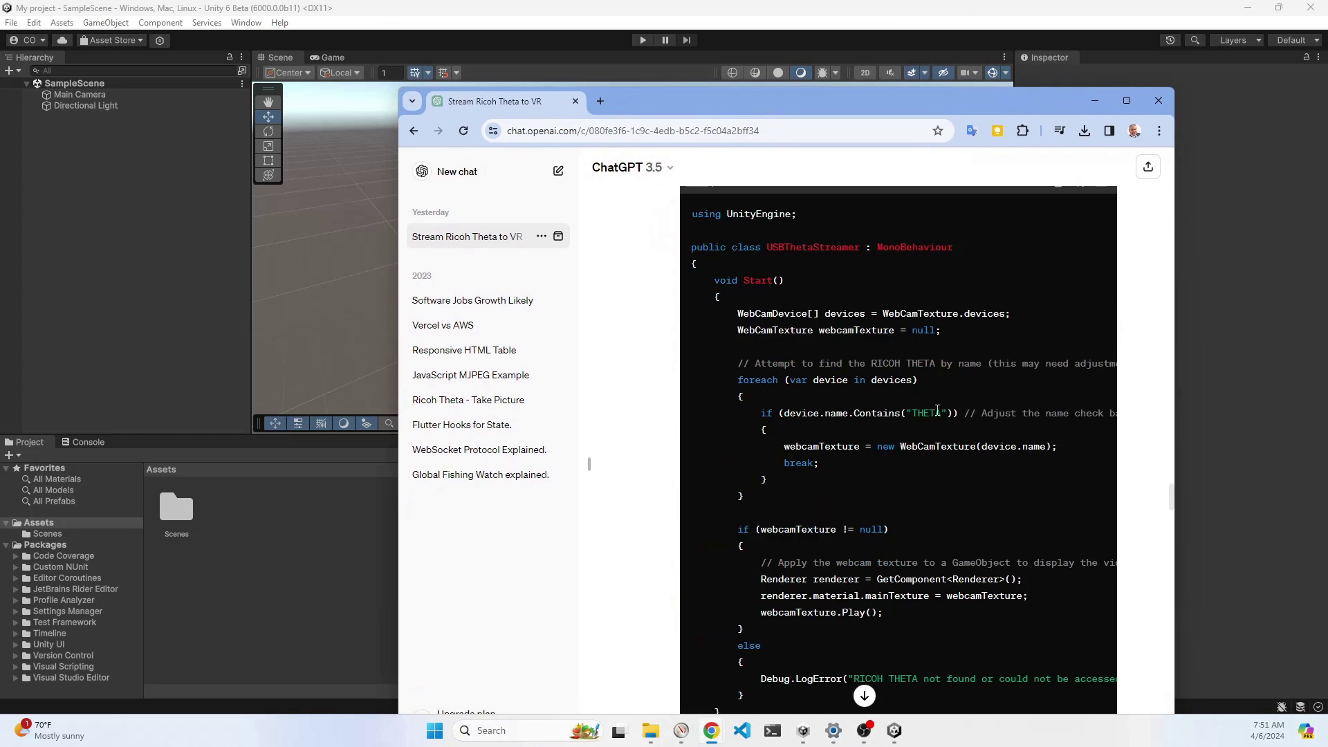
pyautogui.scroll(4, 885, 463)
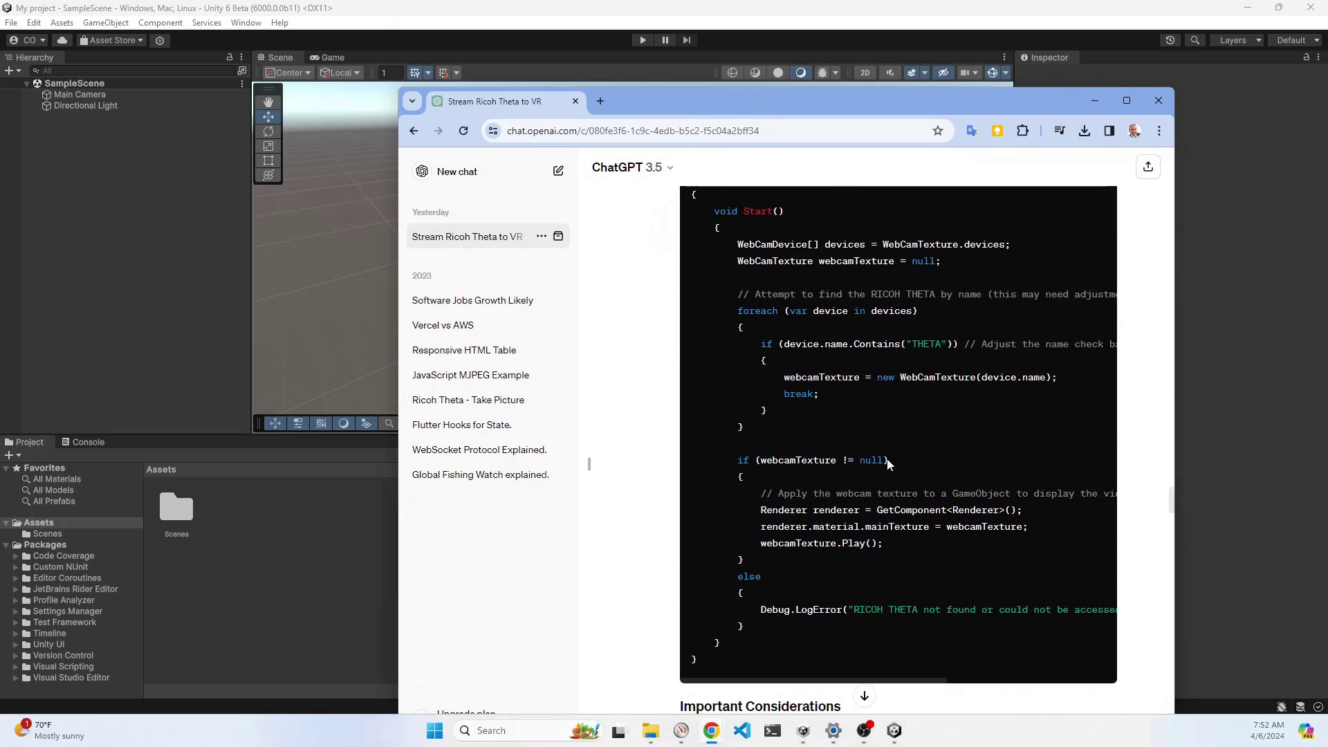
pyautogui.scroll(-6, 888, 463)
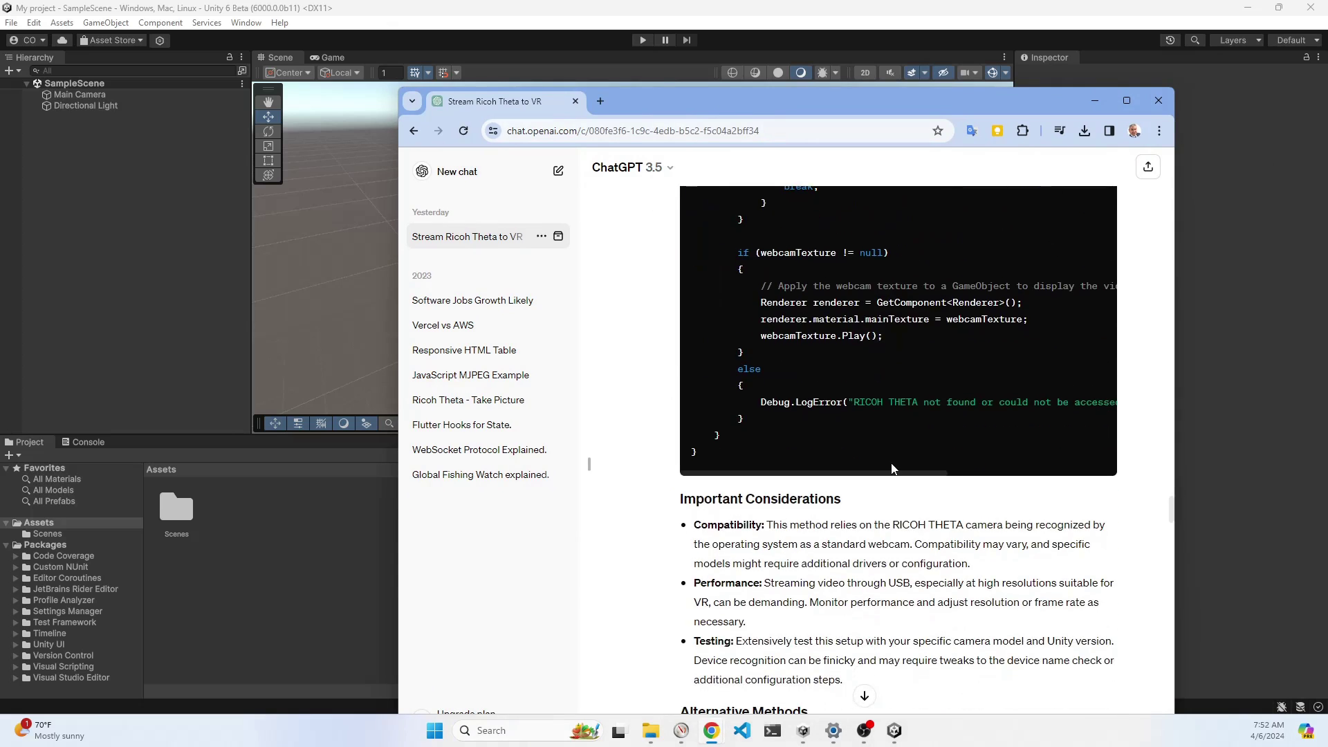
pyautogui.scroll(6, 895, 469)
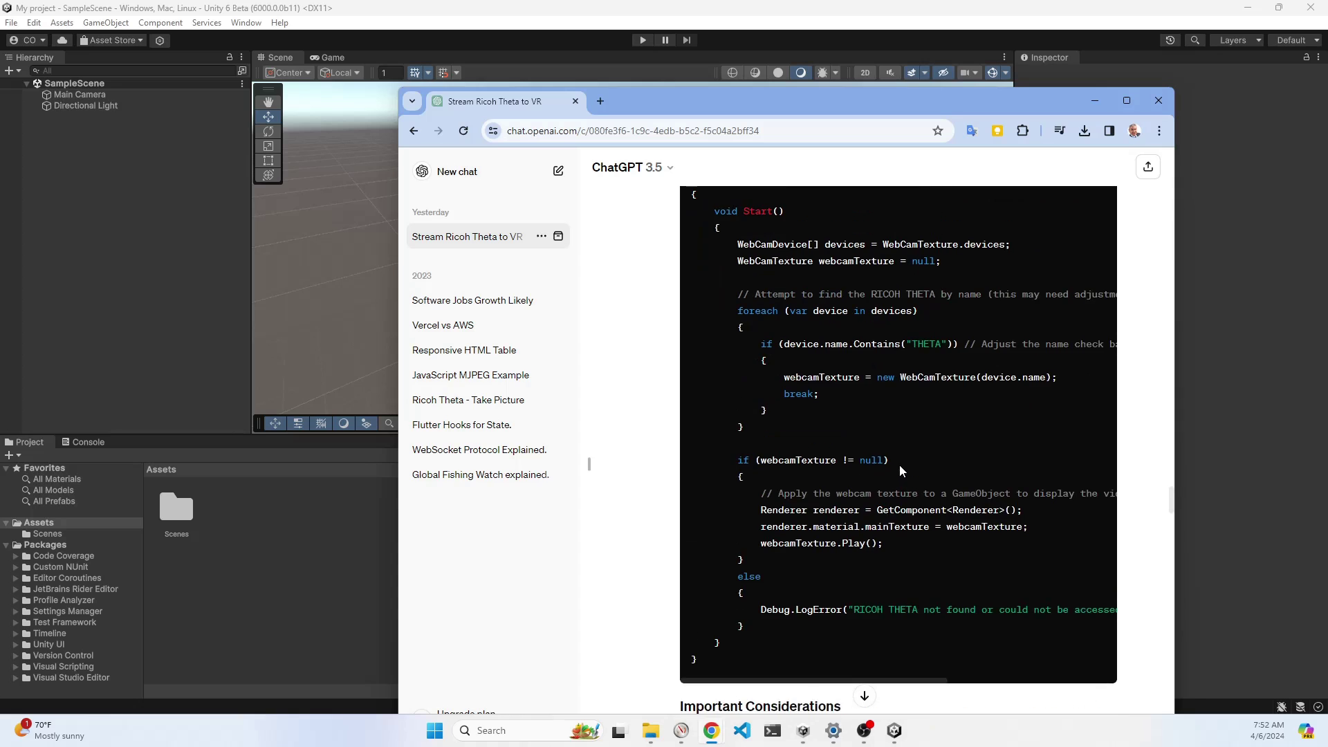
# Step: Return to the Unity editor and add a 3D sphere to SampleScene
pyautogui.click(1096, 100)
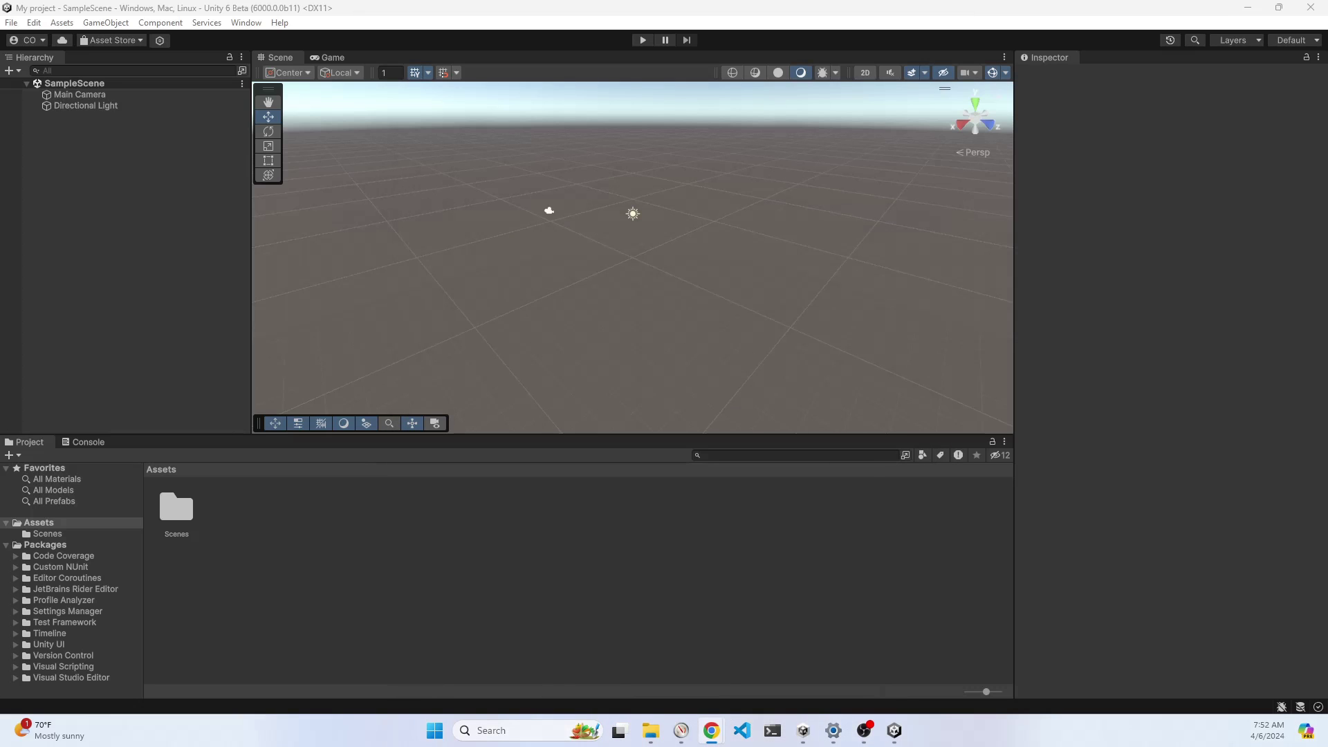
pyautogui.rightClick(134, 177)
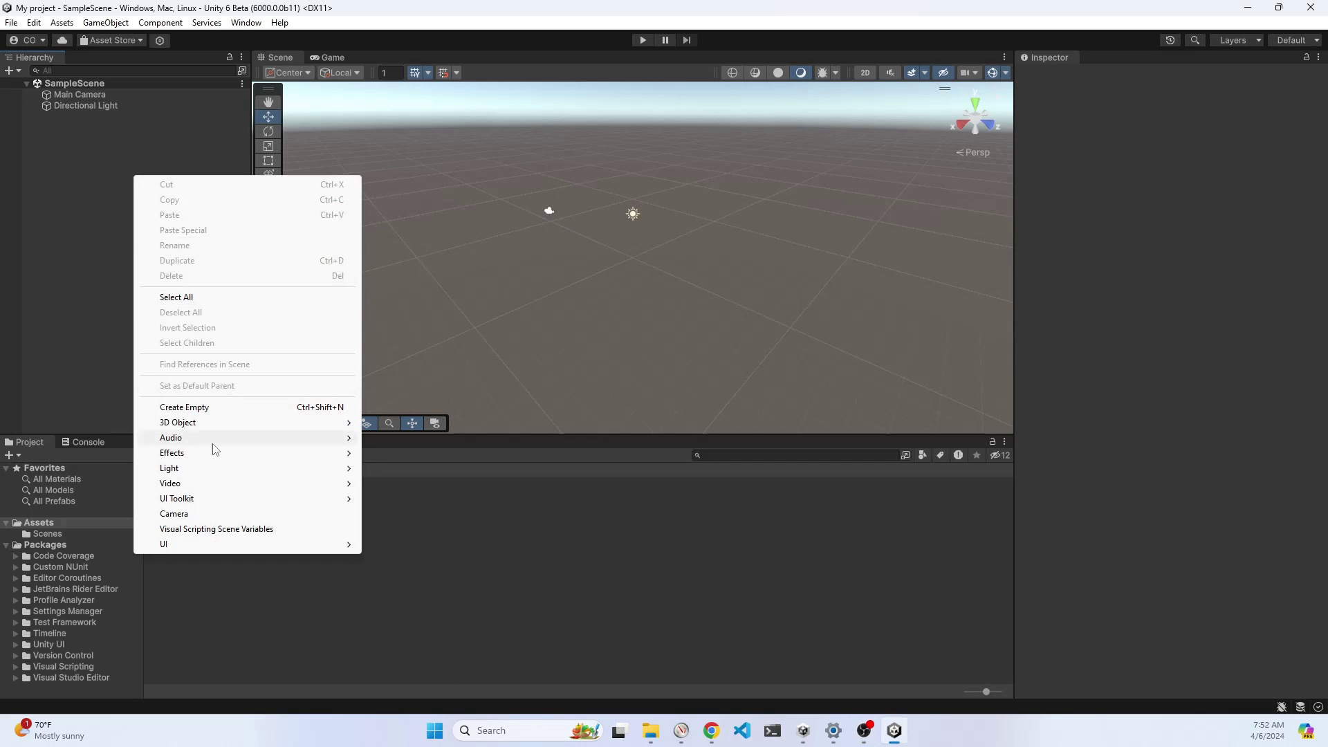
pyautogui.moveTo(237, 424)
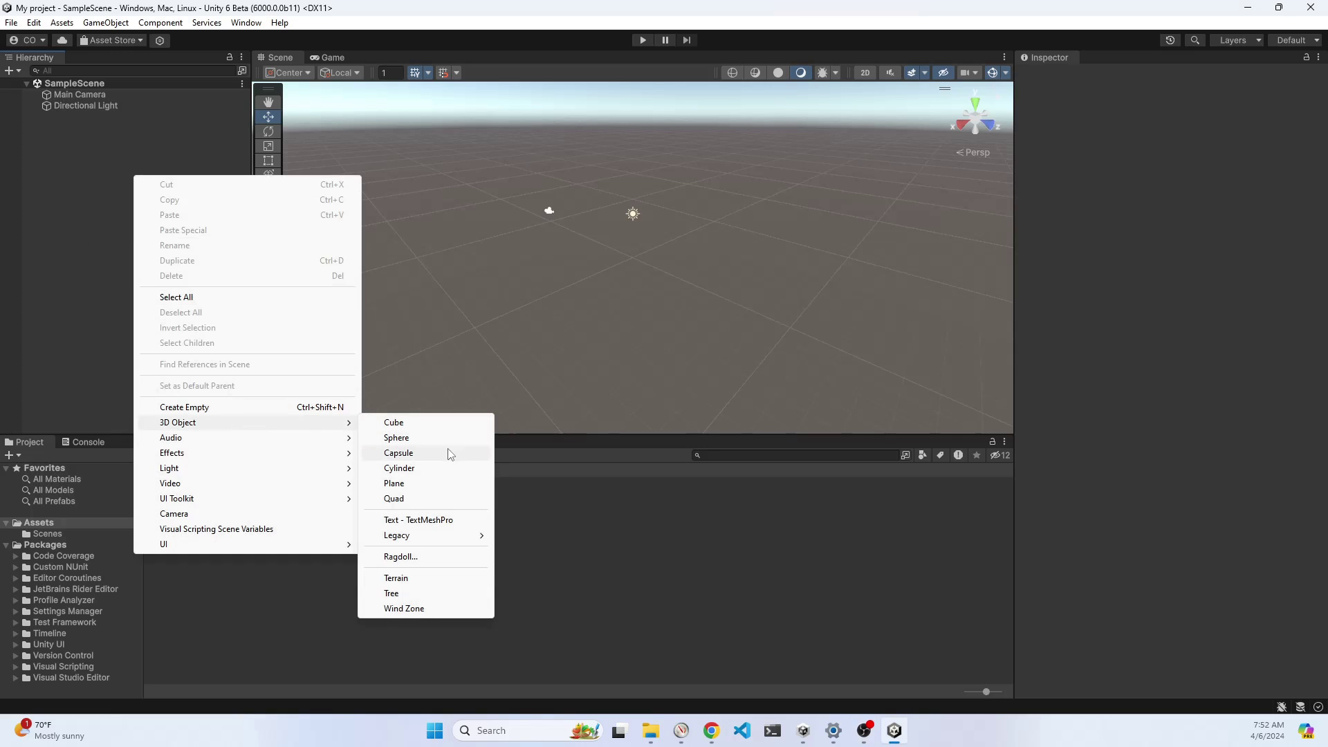
pyautogui.click(396, 437)
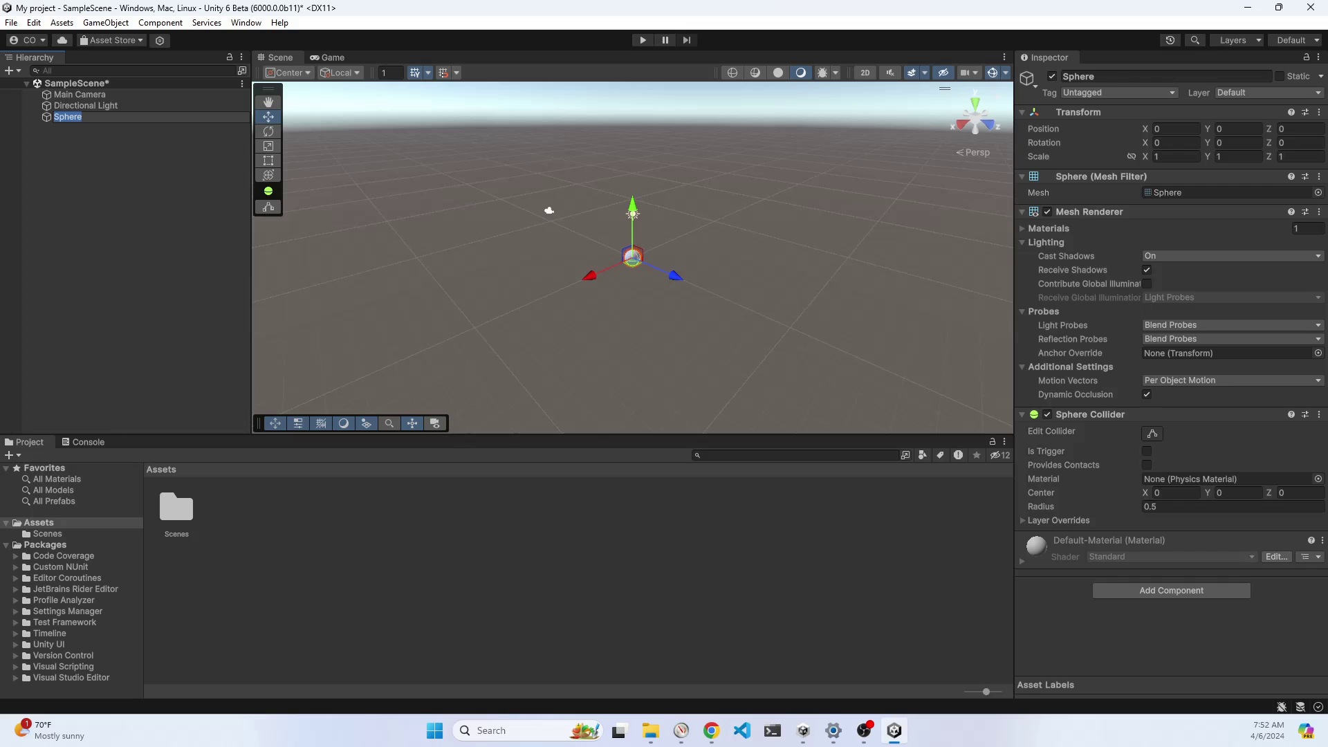
# Step: Move the Main Camera close to the sphere and lower it until the sphere is centered in the camera preview
pyautogui.click(548, 211)
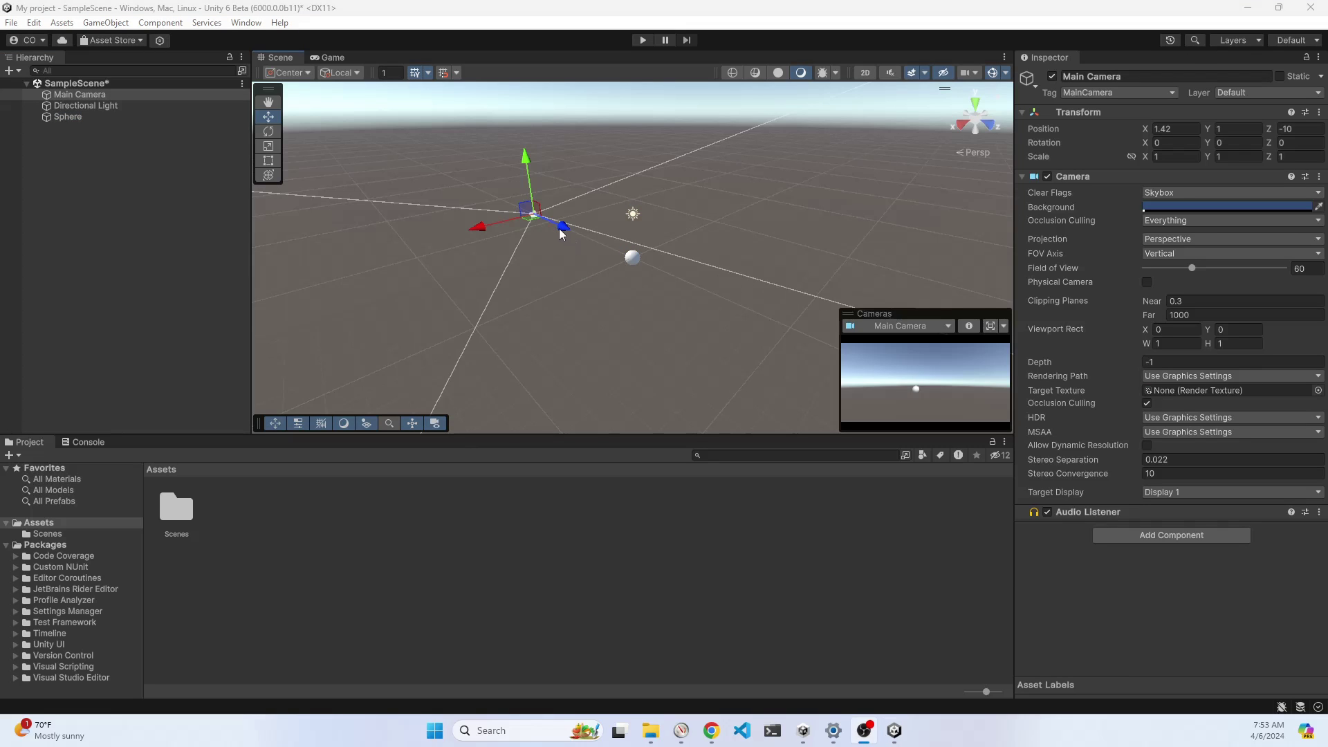
pyautogui.moveTo(561, 231)
pyautogui.mouseDown()
pyautogui.moveTo(621, 258)
pyautogui.moveTo(542, 254)
pyautogui.moveTo(566, 256)
pyautogui.mouseUp()
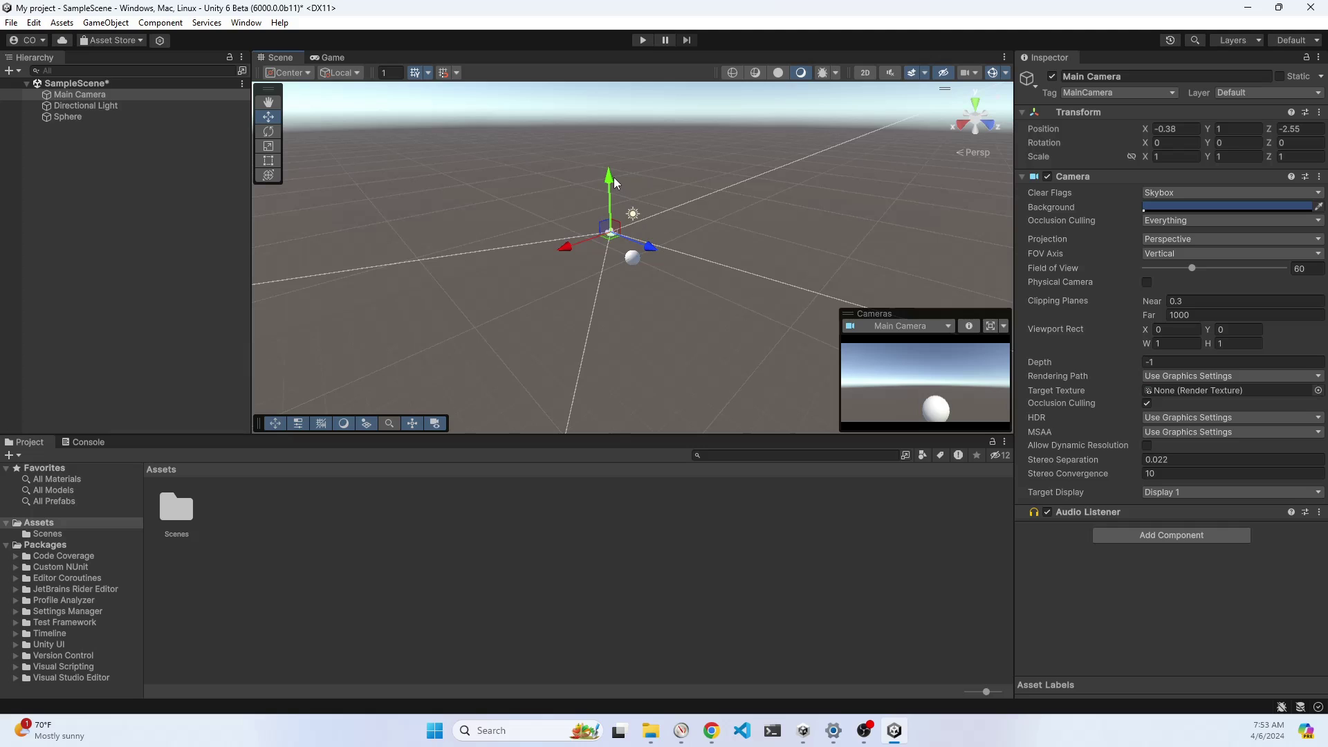
pyautogui.moveTo(611, 182); pyautogui.dragTo(611, 197)
pyautogui.moveTo(651, 271); pyautogui.dragTo(658, 268)
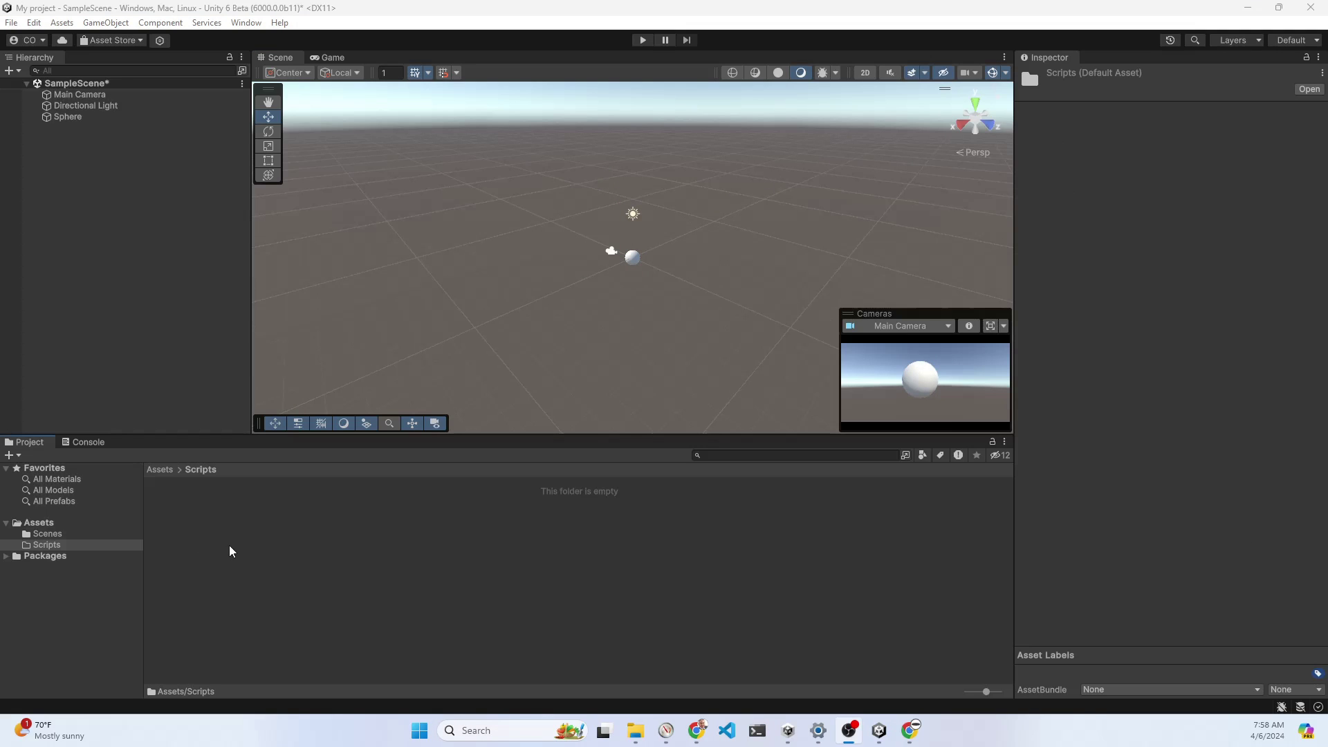
# Step: Create an empty C# script in the Assets/Scripts folder and open it in Visual Studio
pyautogui.rightClick(238, 540)
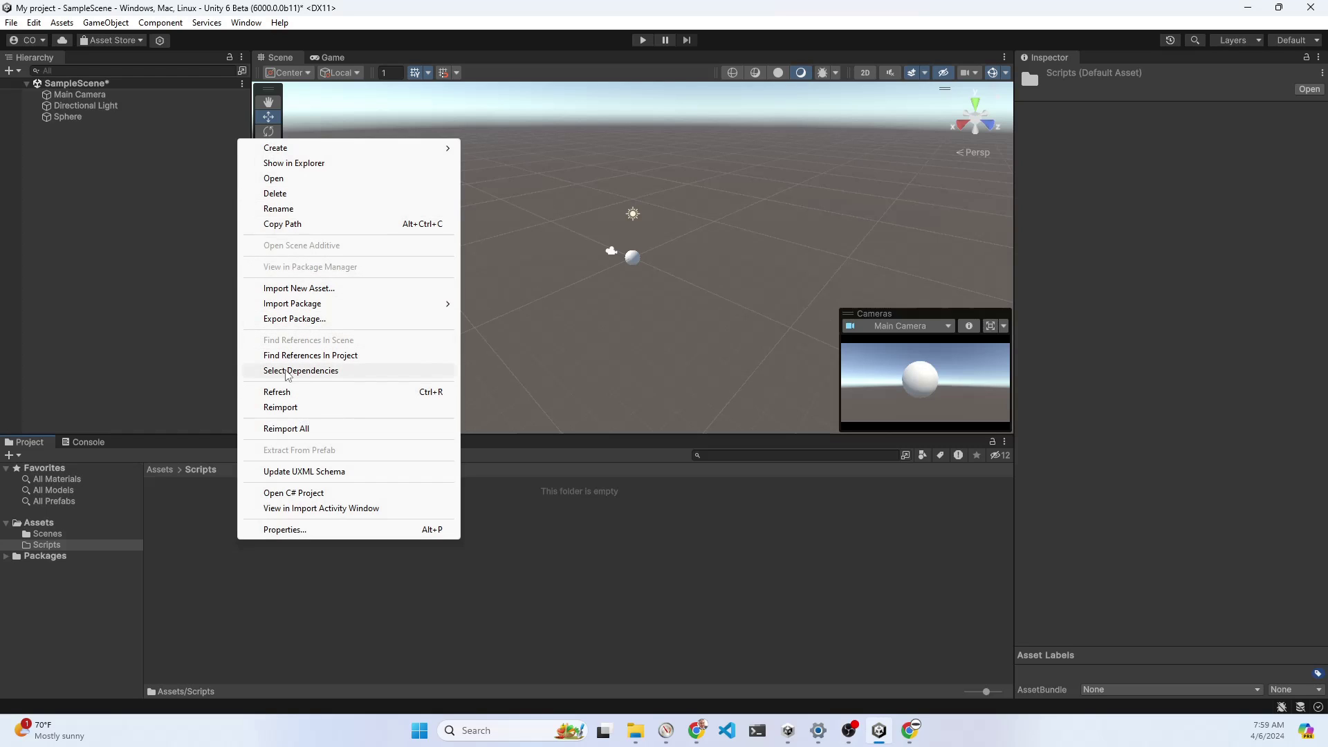
pyautogui.moveTo(319, 158)
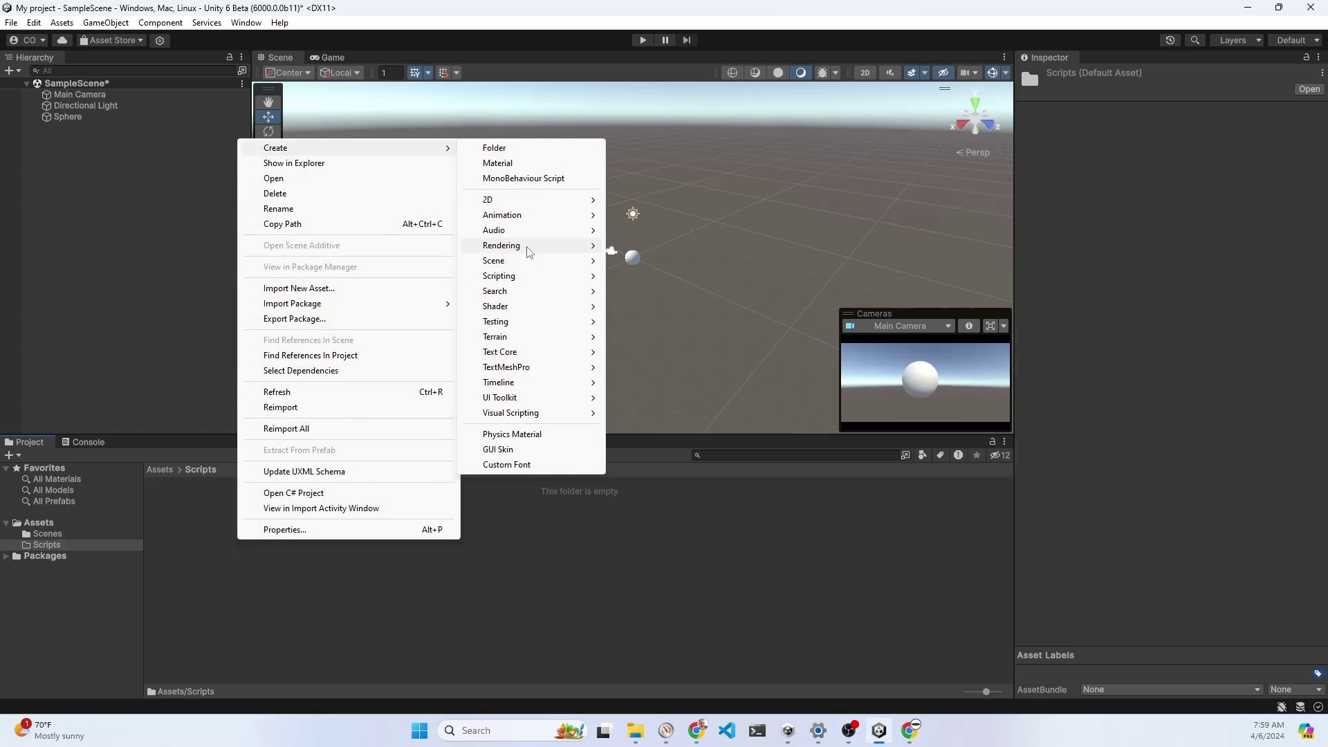
pyautogui.moveTo(520, 278)
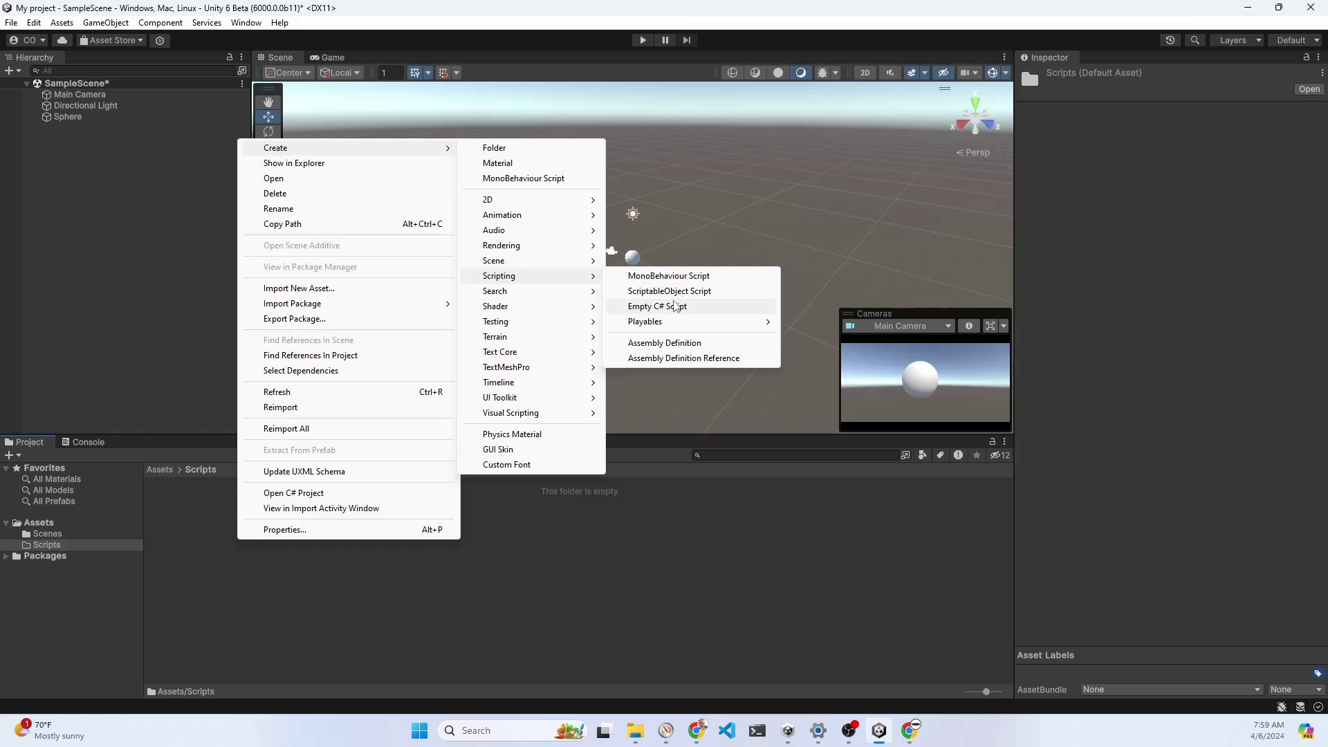
pyautogui.click(657, 307)
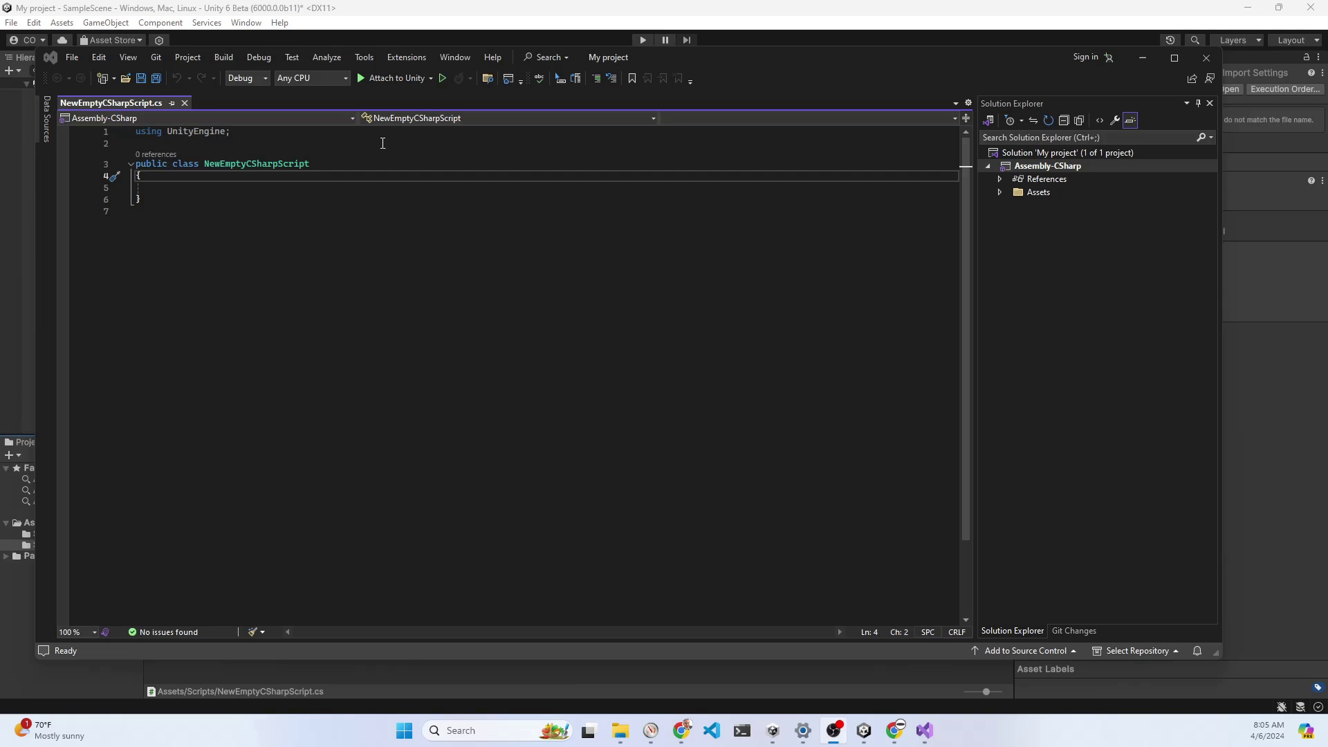
pyautogui.moveTo(687, 69)
pyautogui.mouseDown()
pyautogui.moveTo(741, 67)
pyautogui.moveTo(928, 309)
pyautogui.moveTo(923, 335)
pyautogui.moveTo(728, 97)
pyautogui.moveTo(704, 76)
pyautogui.moveTo(685, 81)
pyautogui.mouseUp()
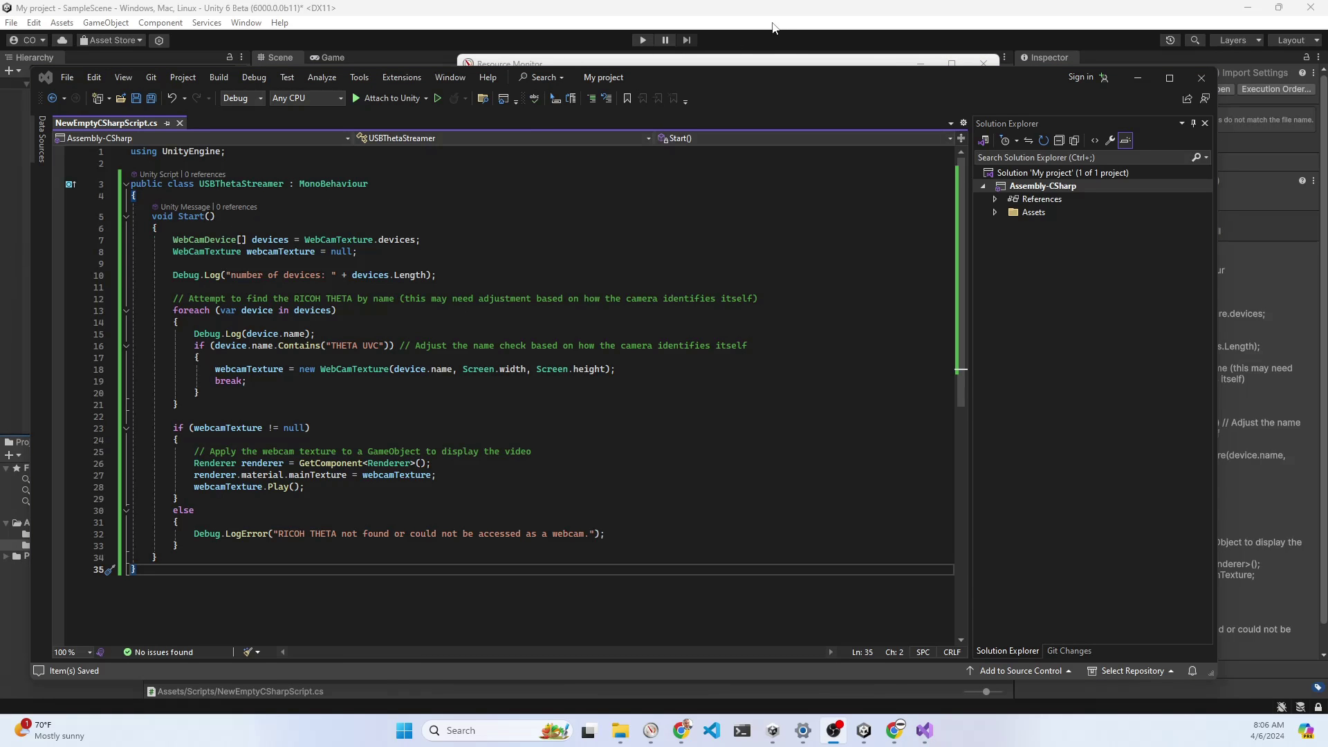
# Step: Switch back to Unity and attach the NewEmptyCSharpScript file to the Sphere as a component
pyautogui.click(791, 34)
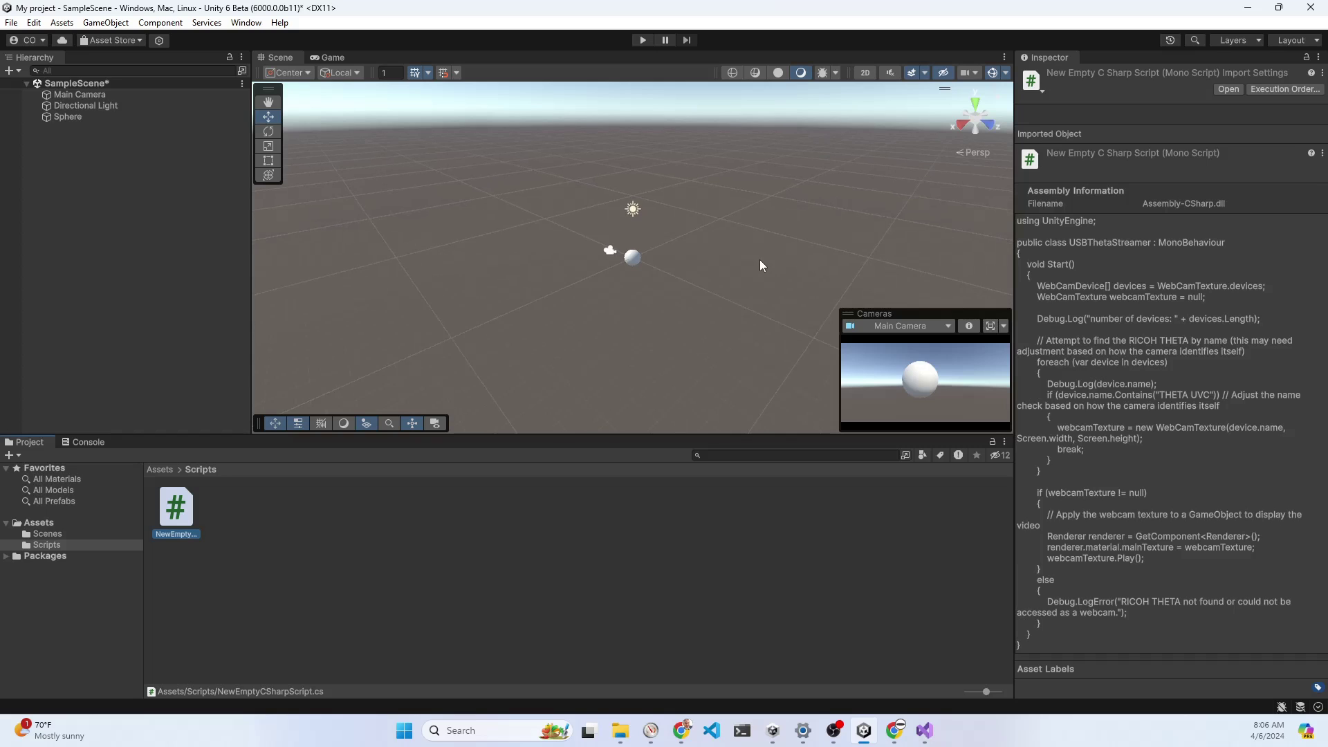
pyautogui.scroll(6, 761, 260)
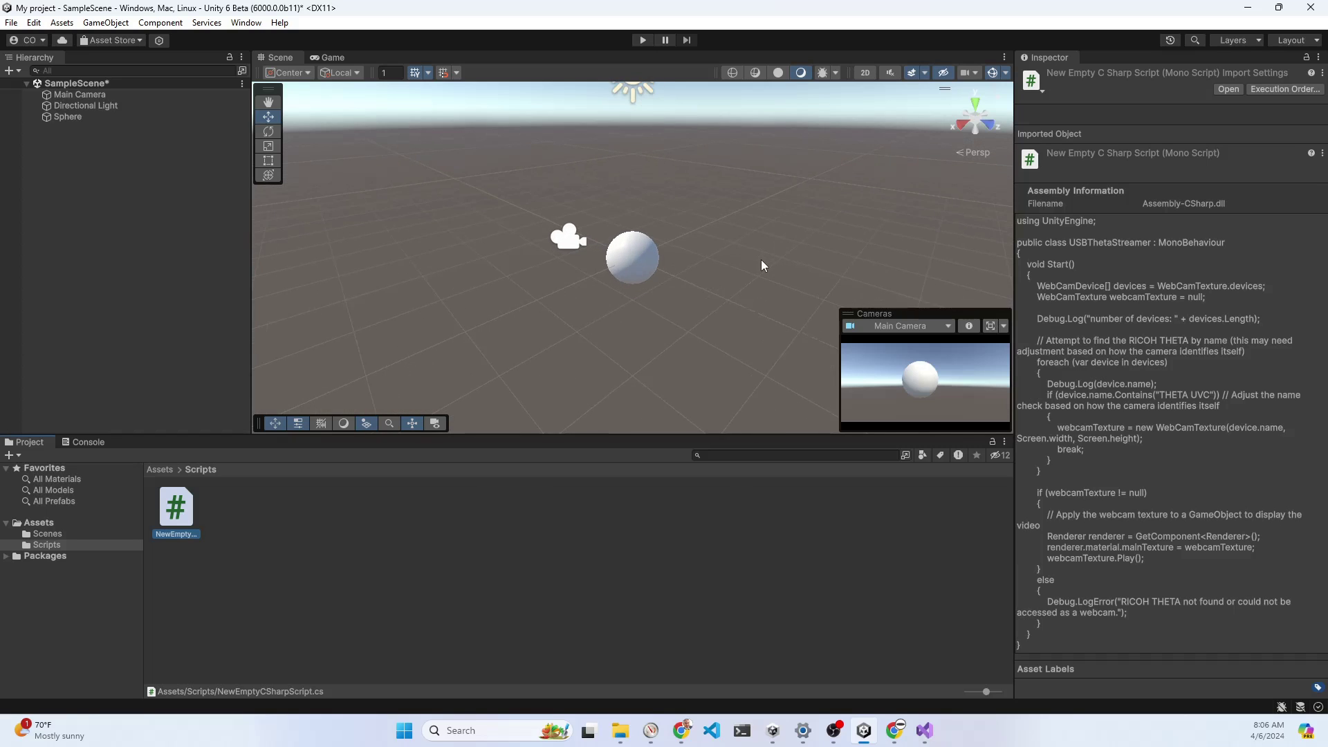
pyautogui.scroll(1, 719, 263)
pyautogui.click(633, 271)
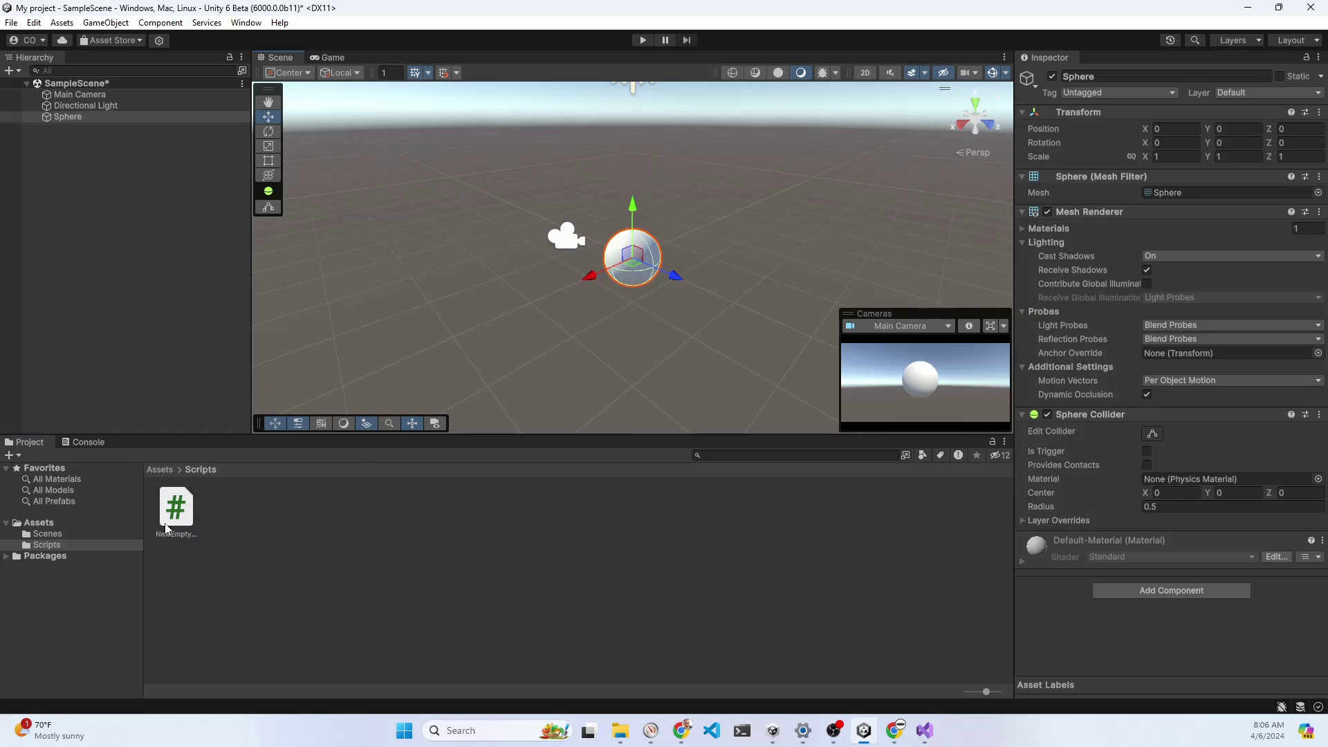
pyautogui.moveTo(166, 528); pyautogui.dragTo(298, 561)
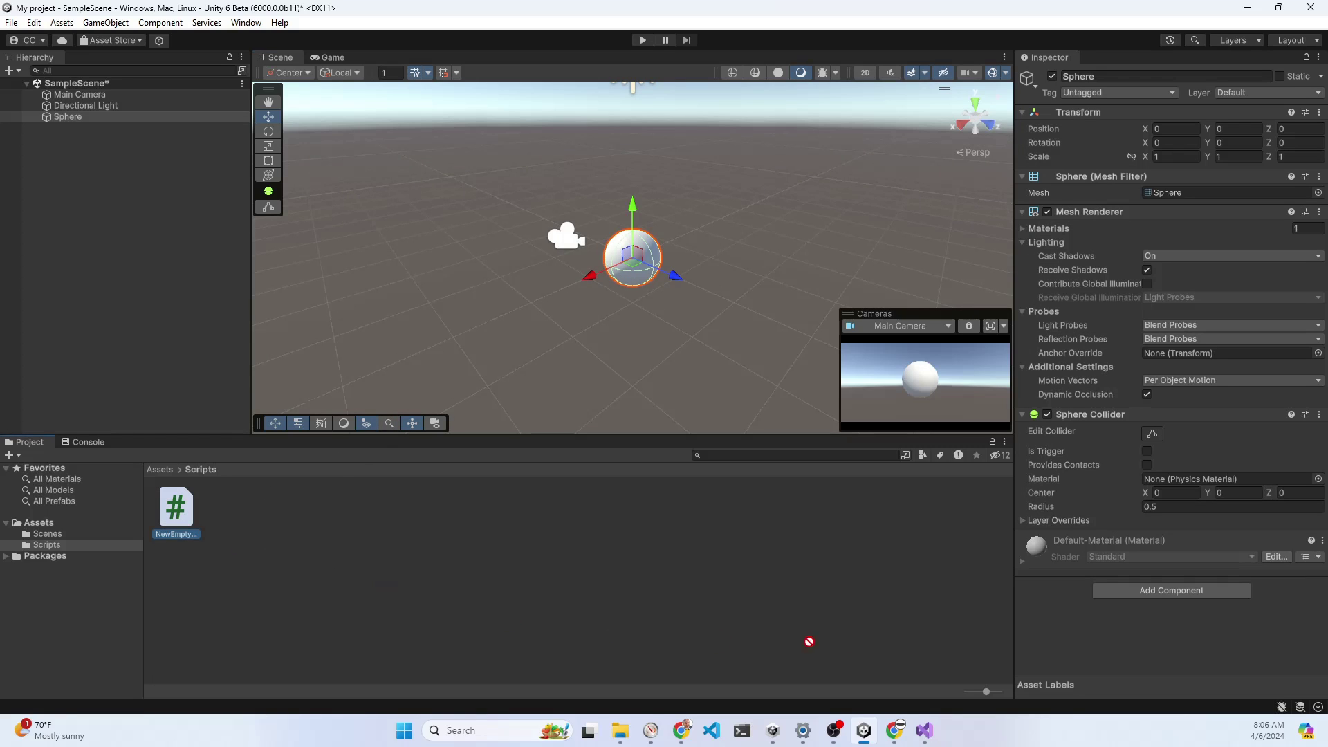
pyautogui.moveTo(808, 641); pyautogui.dragTo(1143, 634)
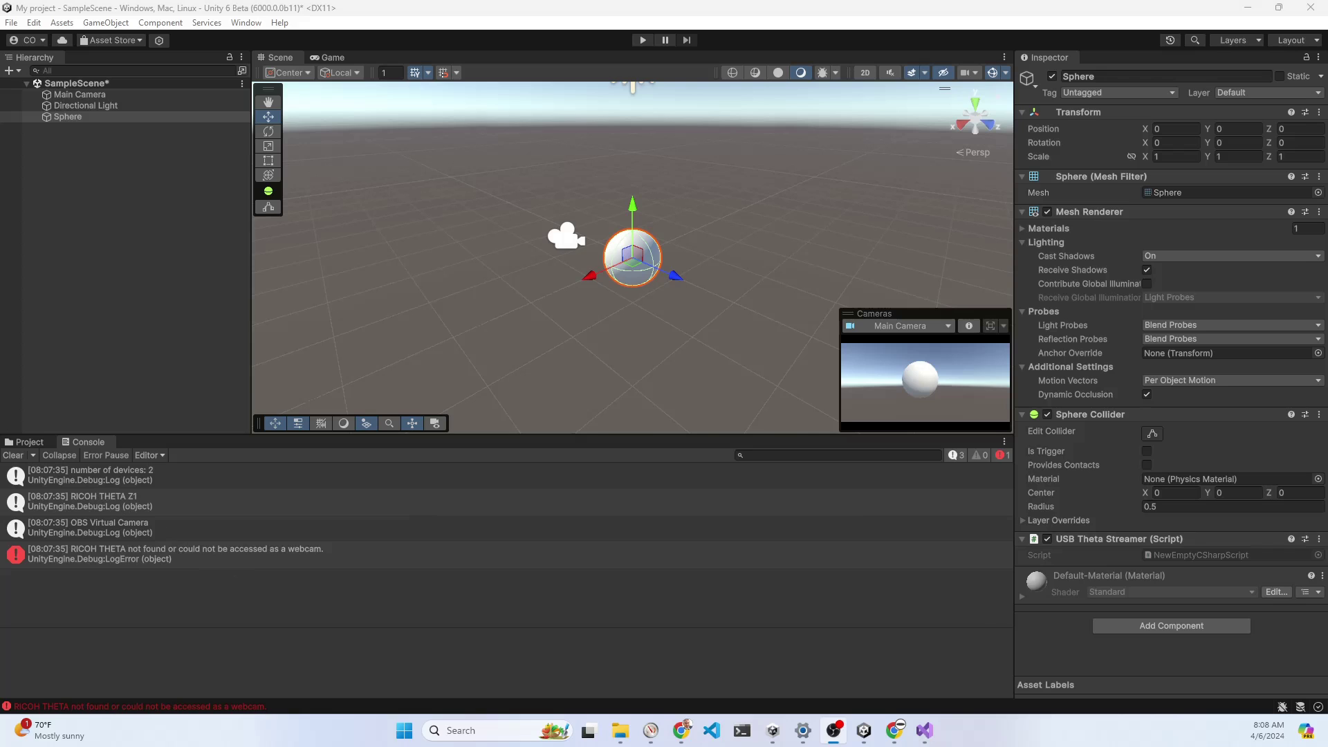
# Step: Switch to the ricoh360.com browser window, open the RICOH THETA camera page, dismiss the cookie notice and look over the page
pyautogui.hotkey('alt', 'Tab')
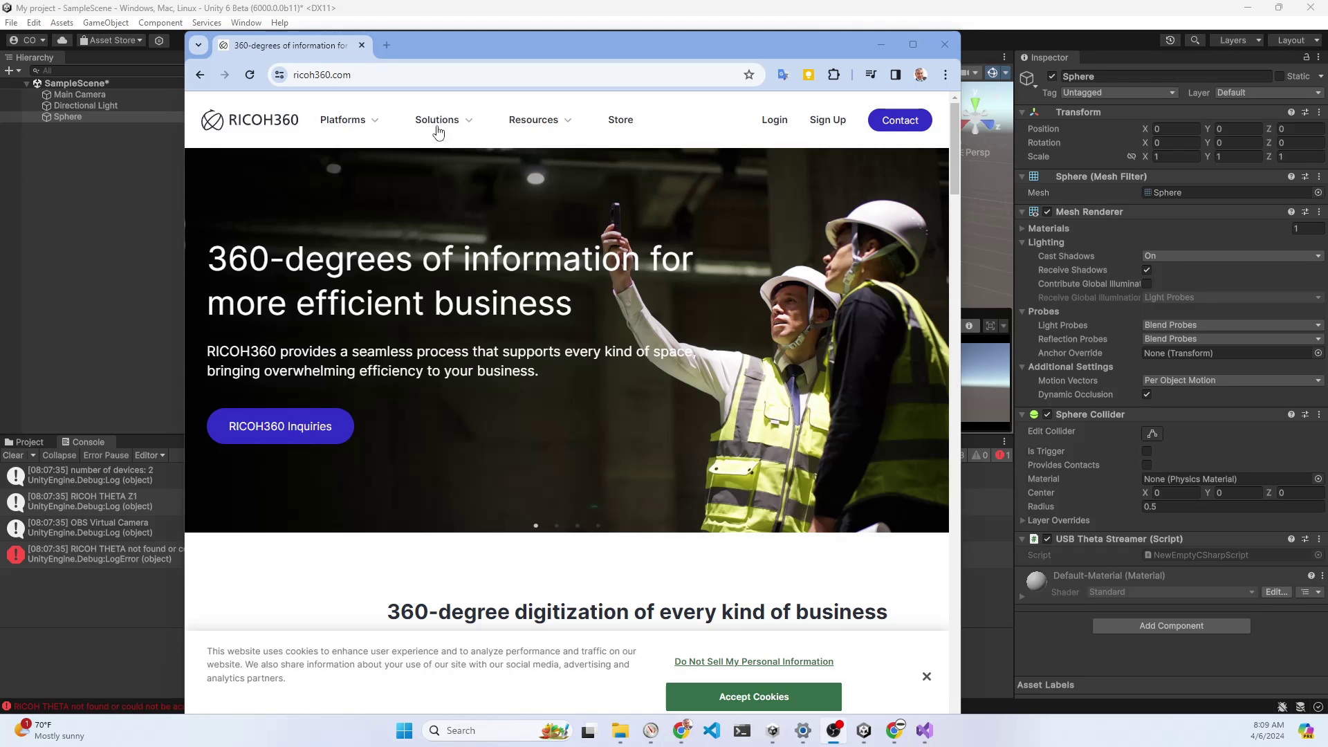
pyautogui.click(357, 125)
pyautogui.click(519, 267)
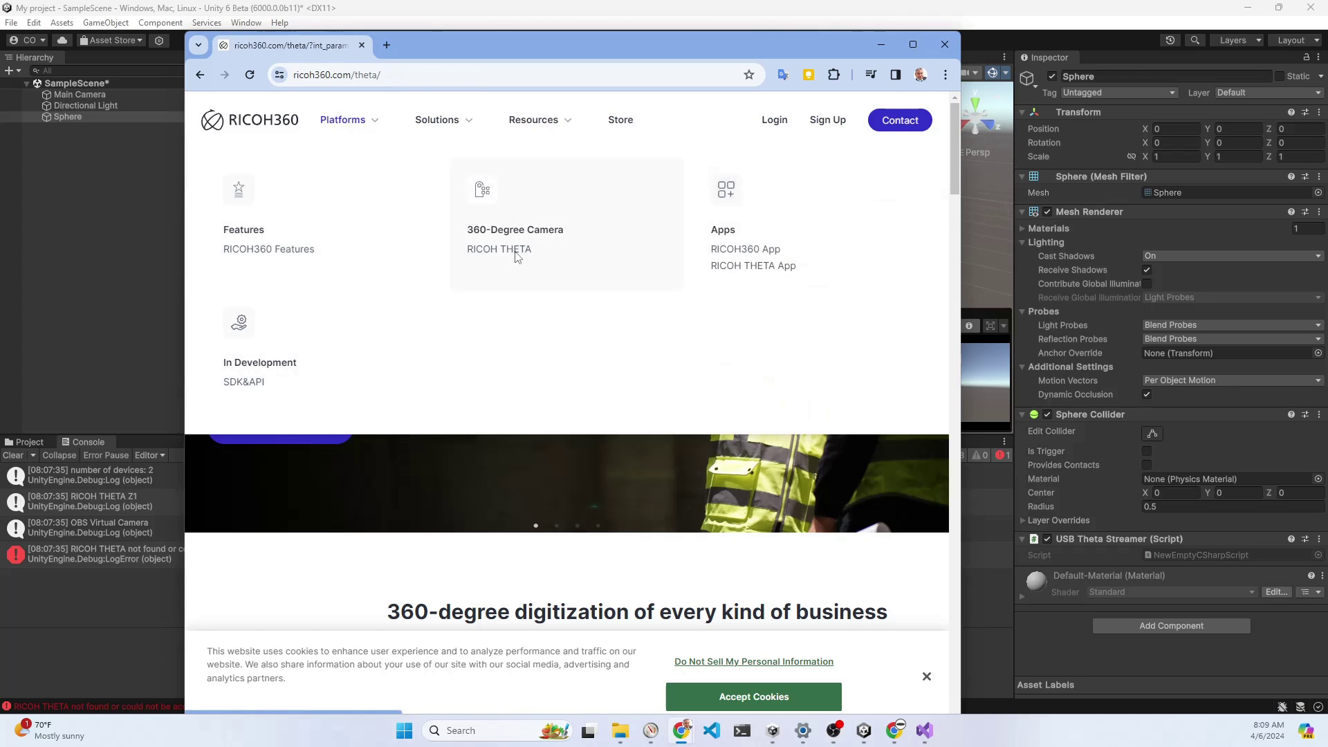
pyautogui.scroll(-2, 547, 284)
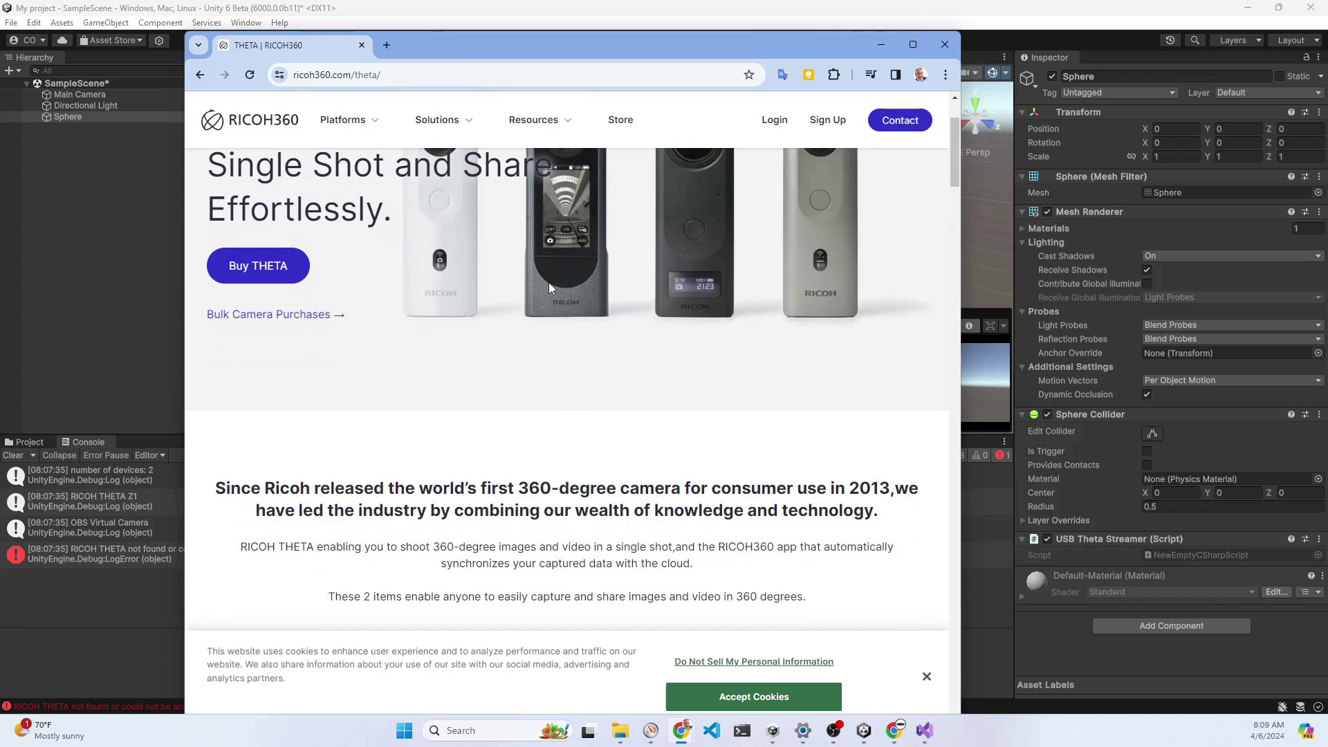
pyautogui.click(927, 675)
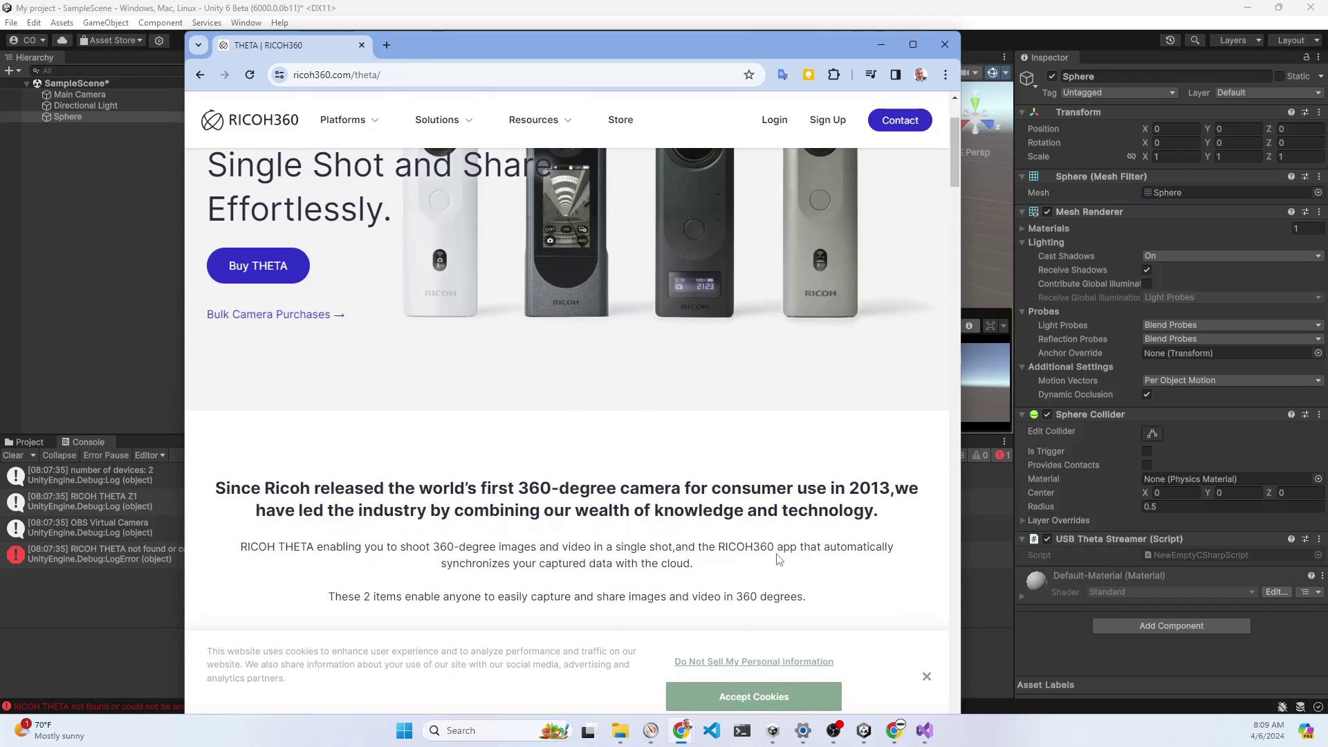
pyautogui.scroll(-1, 767, 488)
pyautogui.scroll(-4, 765, 489)
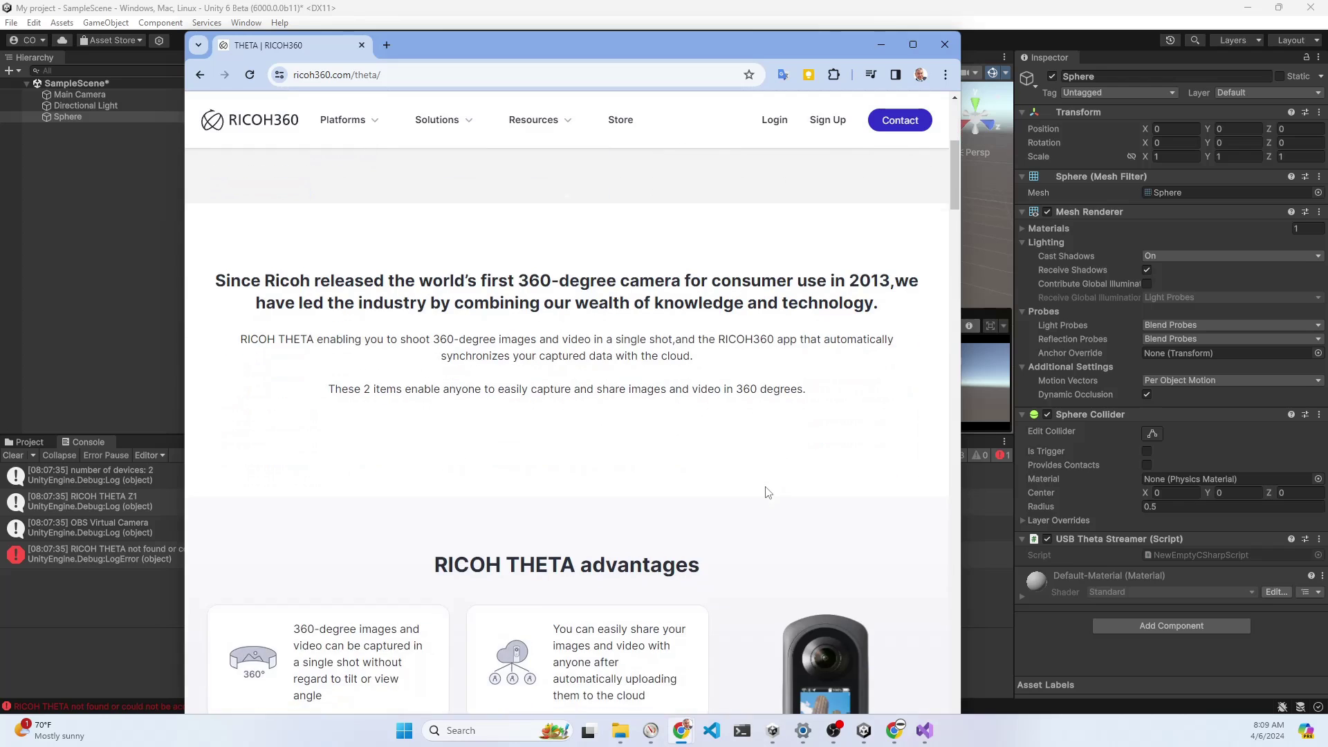
pyautogui.scroll(7, 713, 393)
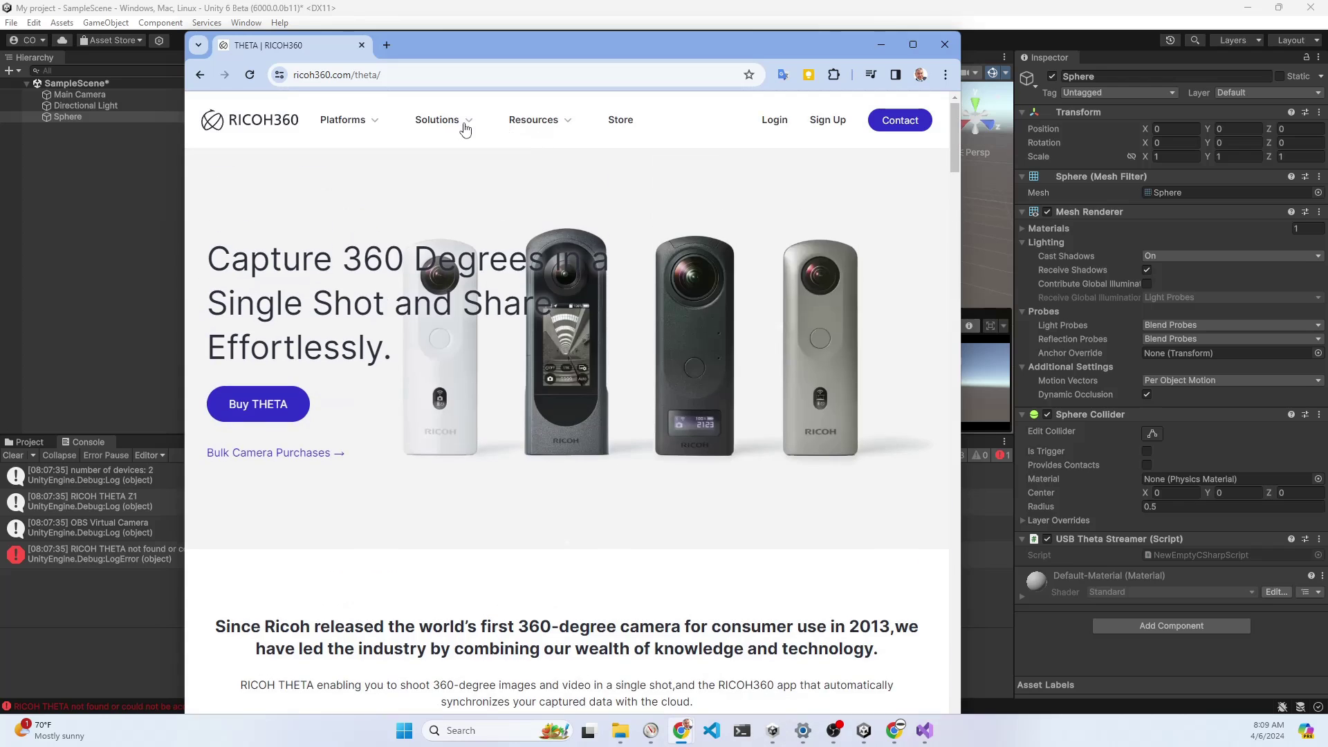
# Step: Open the RICOH360 Help Center and go to the RICOH THETA support site
pyautogui.moveTo(565, 129)
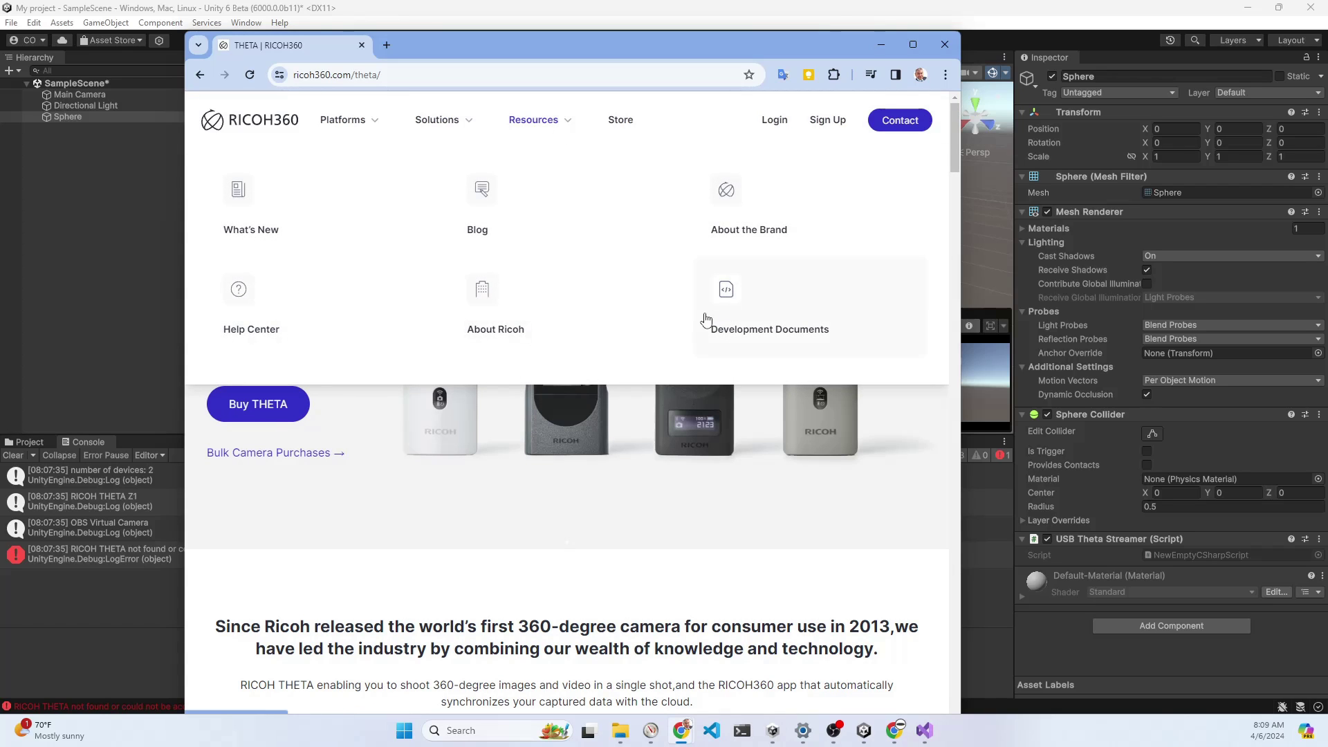
pyautogui.click(292, 323)
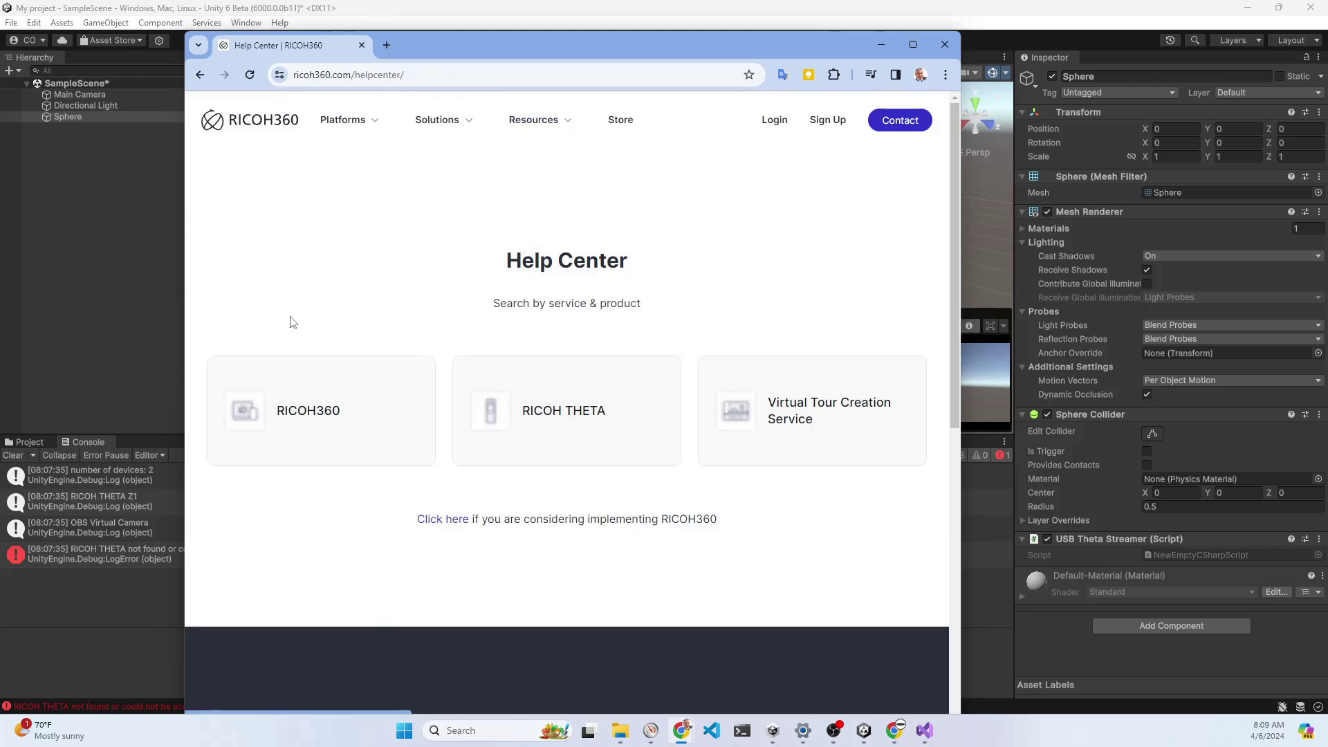
pyautogui.click(550, 421)
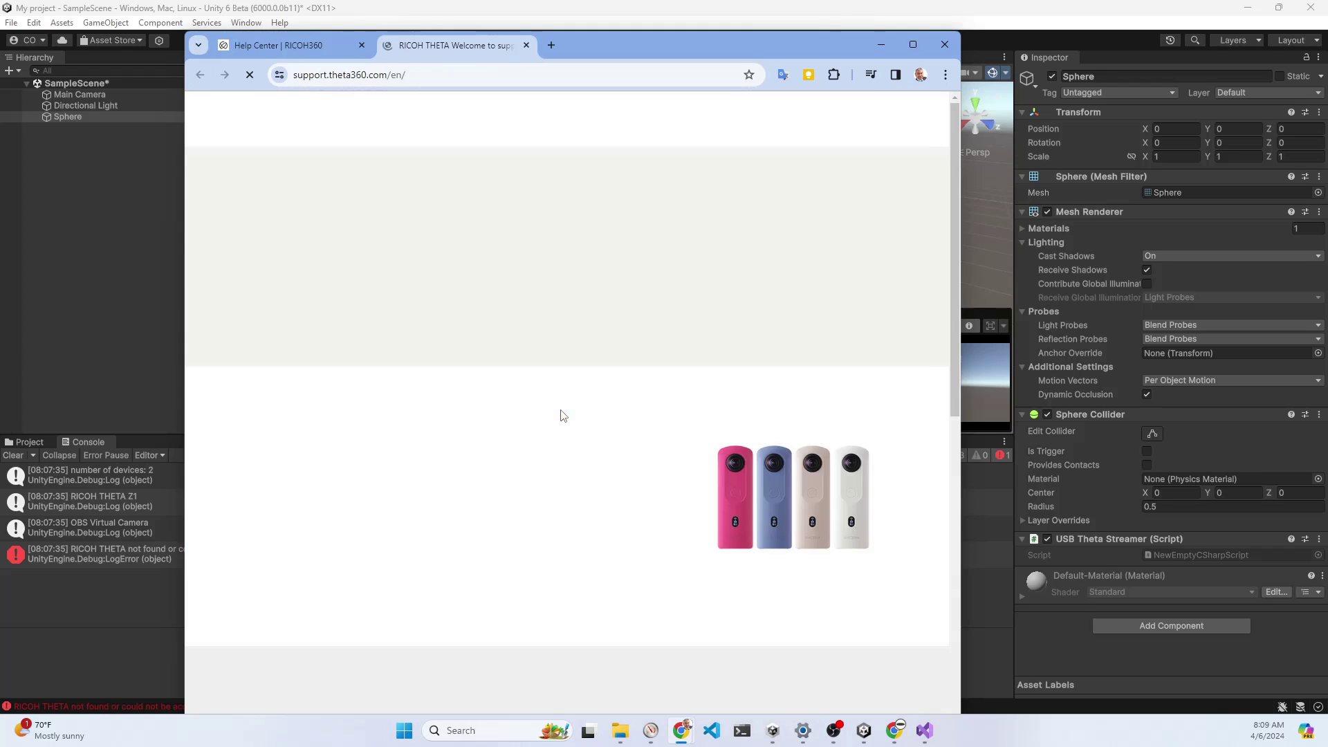
# Step: Open the THETA Support download page for the RICOH THETA X and find the live-streaming driver for Windows
pyautogui.scroll(-2, 576, 432)
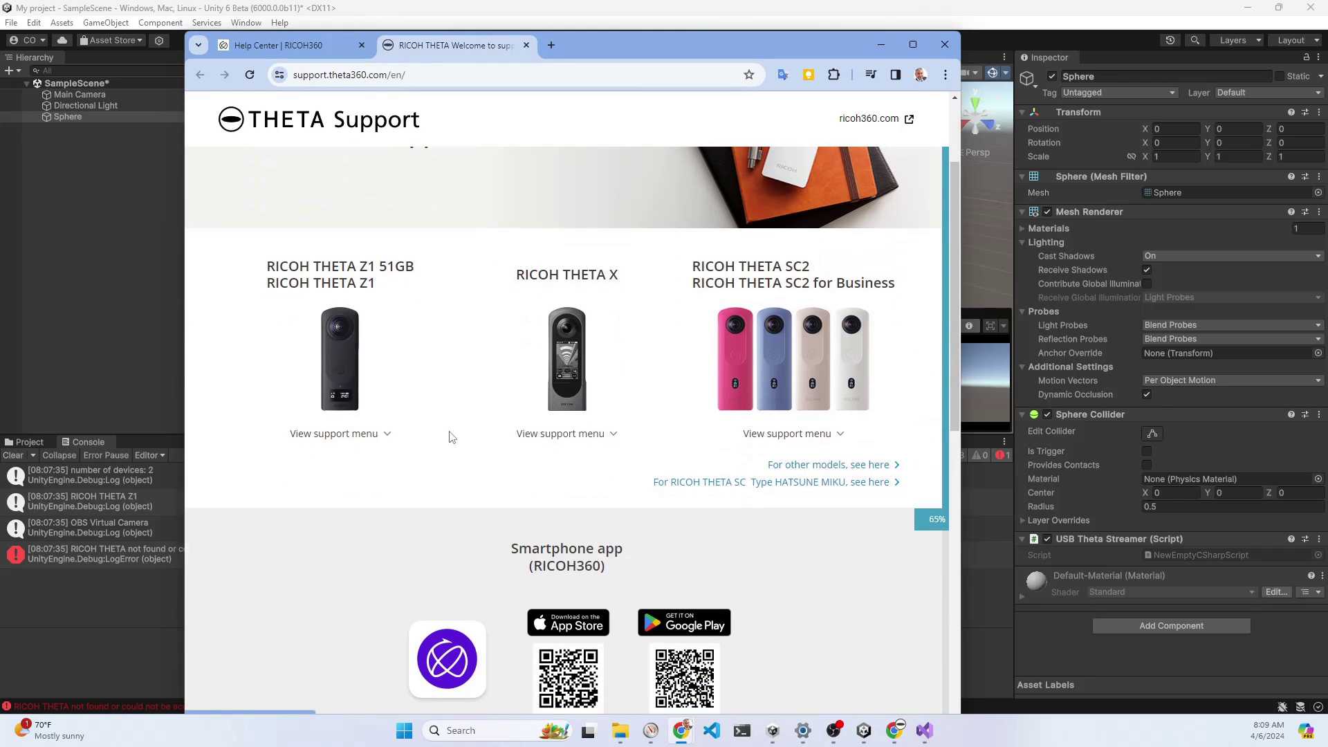
pyautogui.click(616, 439)
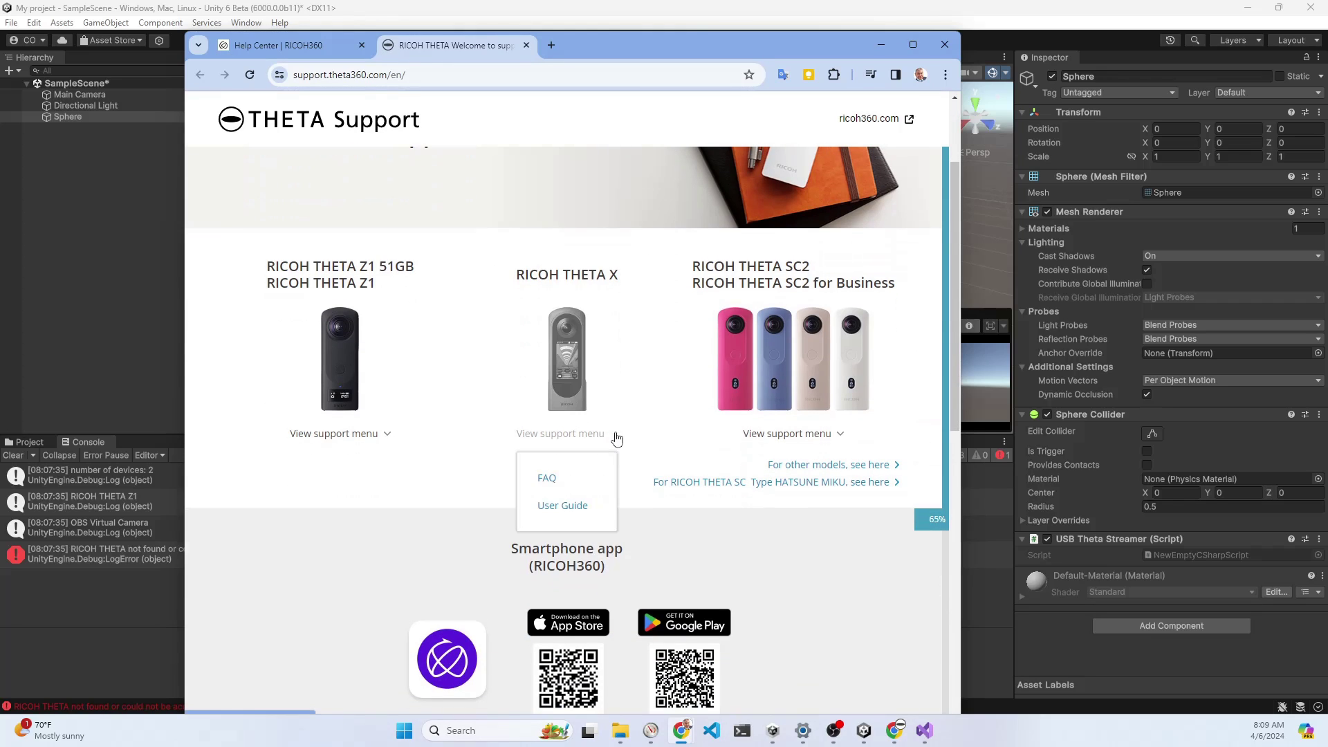
pyautogui.click(630, 407)
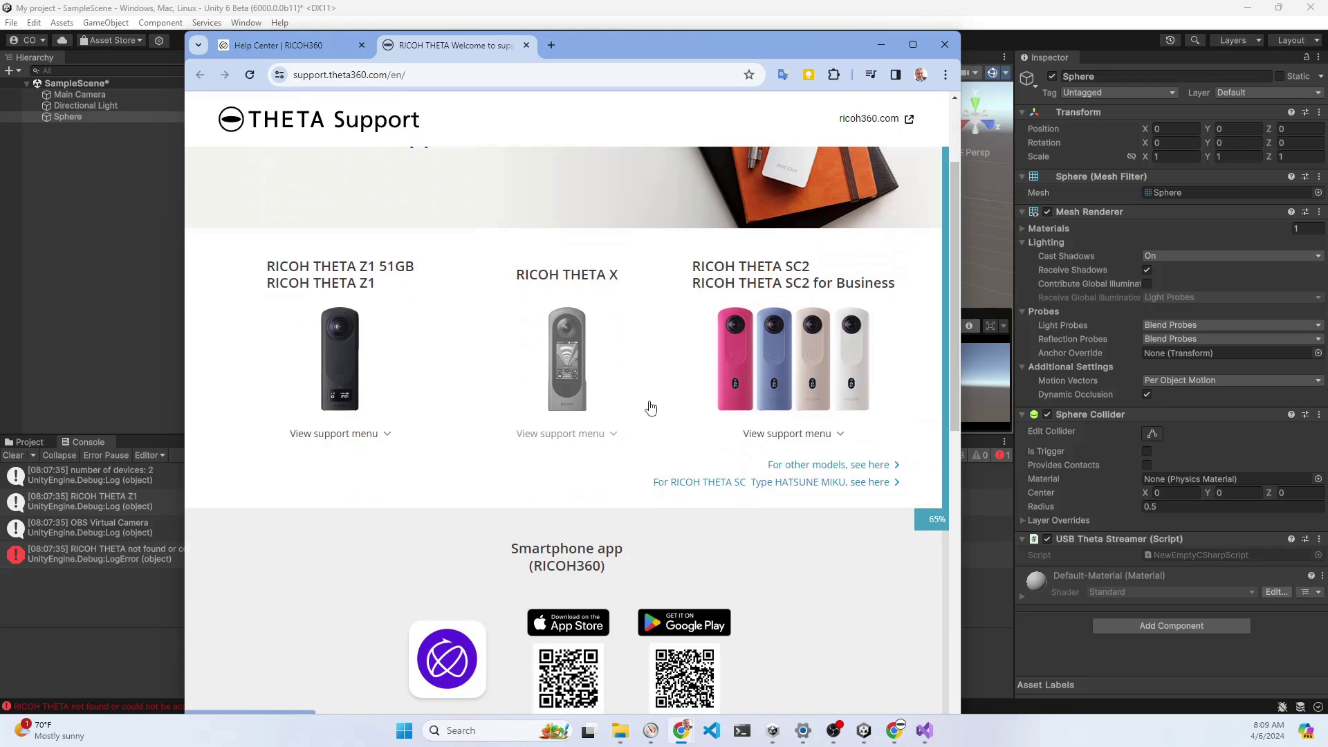
pyautogui.scroll(-6, 650, 408)
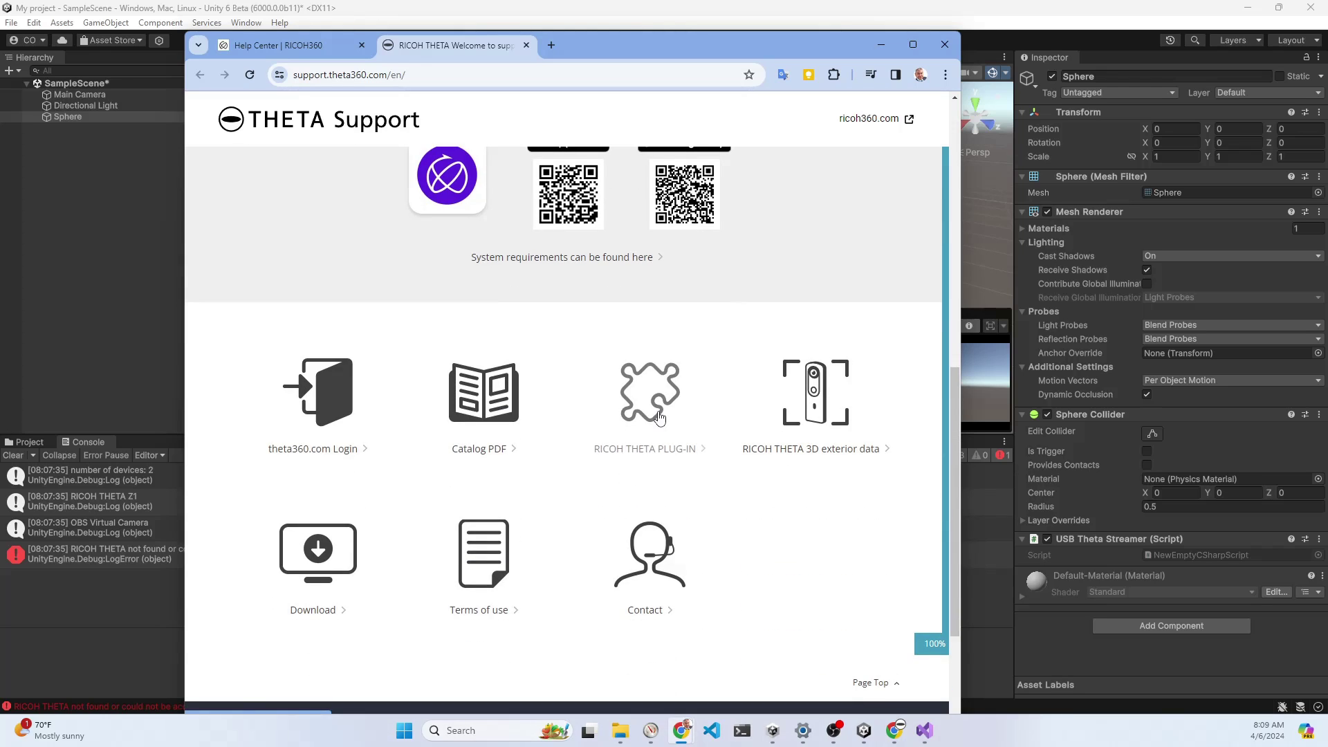
pyautogui.scroll(-1, 347, 546)
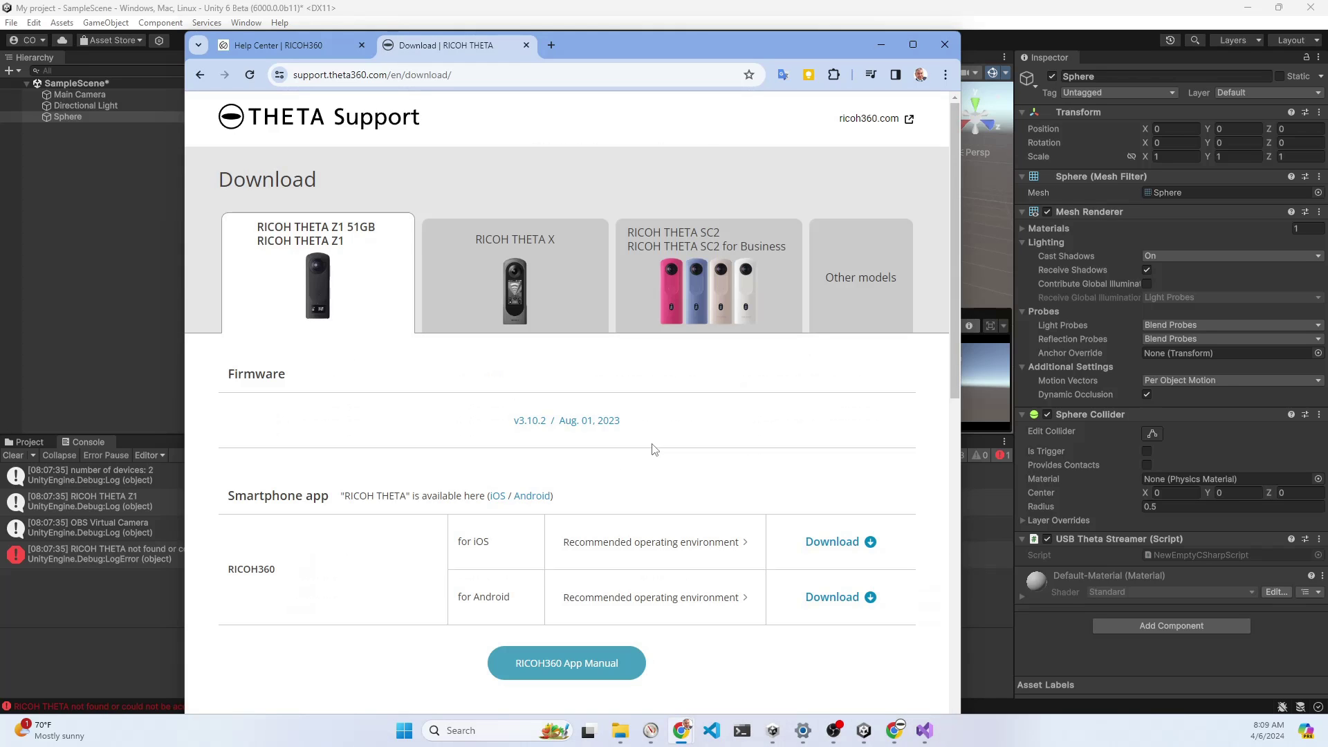
pyautogui.click(587, 305)
pyautogui.scroll(-5, 877, 471)
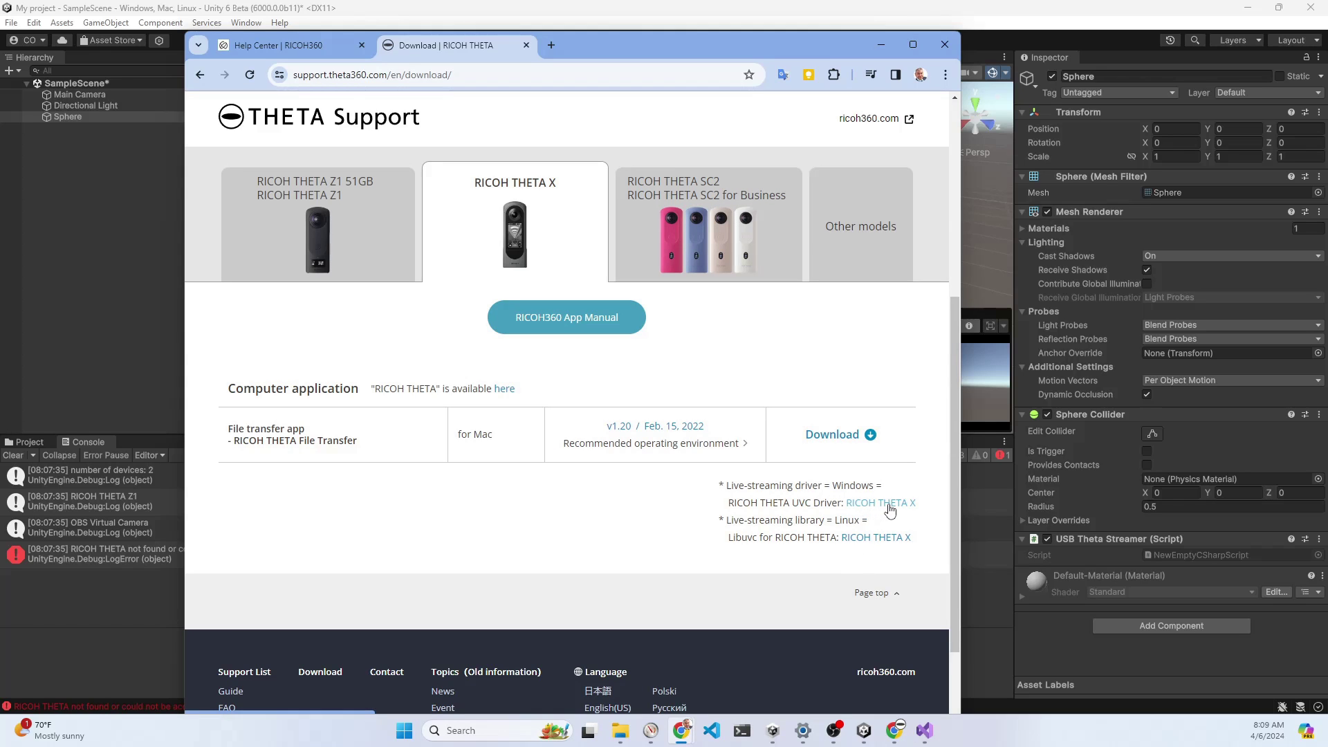
# Step: Download the RICOH THETA UVC Driver for Windows and launch RICOH_THETA_UVC_Driver_setup.exe
pyautogui.click(889, 504)
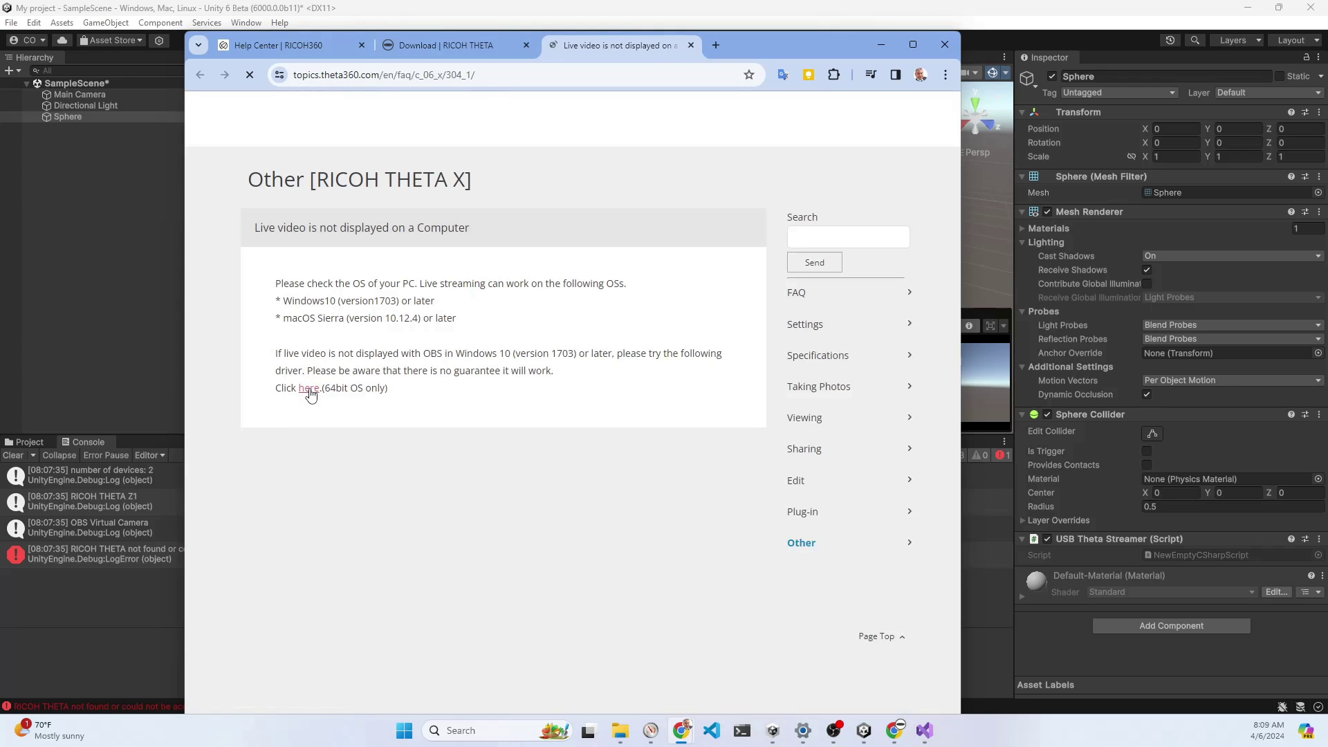
pyautogui.click(308, 389)
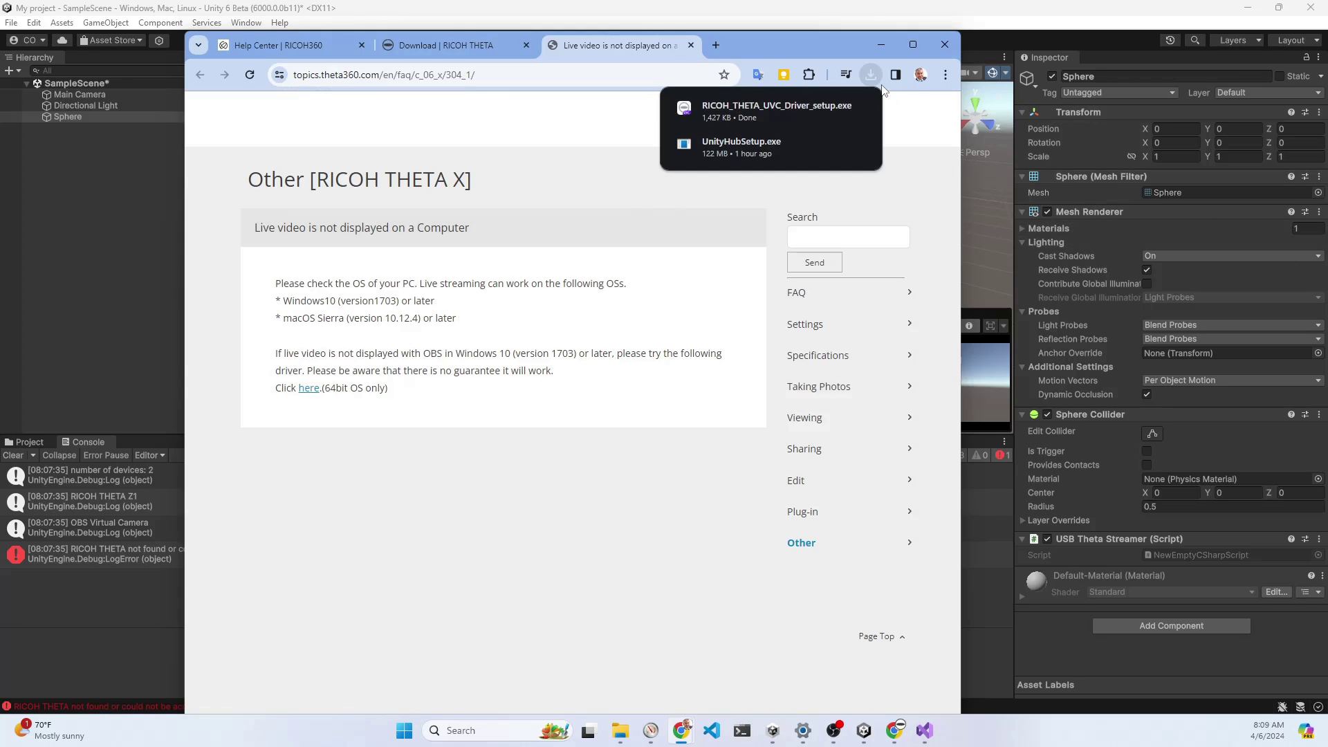
pyautogui.click(761, 115)
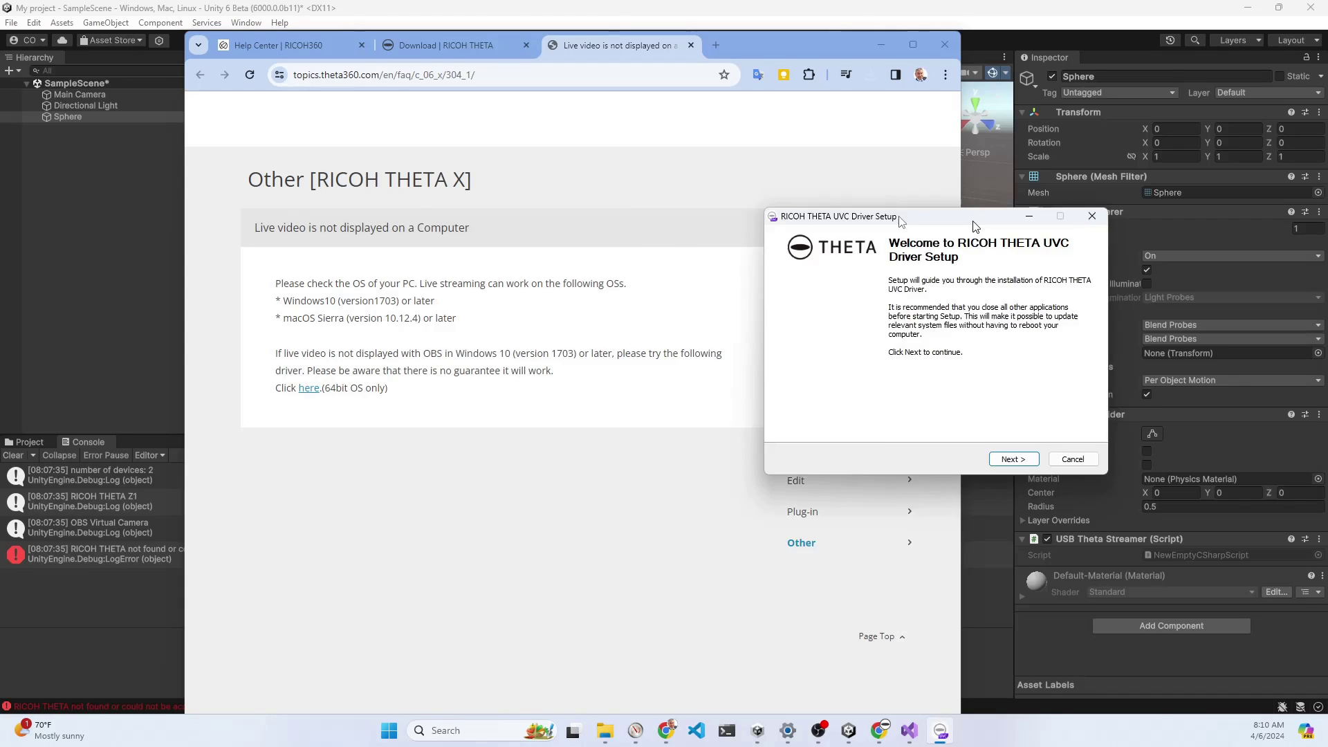
# Step: Accept the license agreement, install the RICOH THETA UVC Driver and finish the setup
pyautogui.click(658, 424)
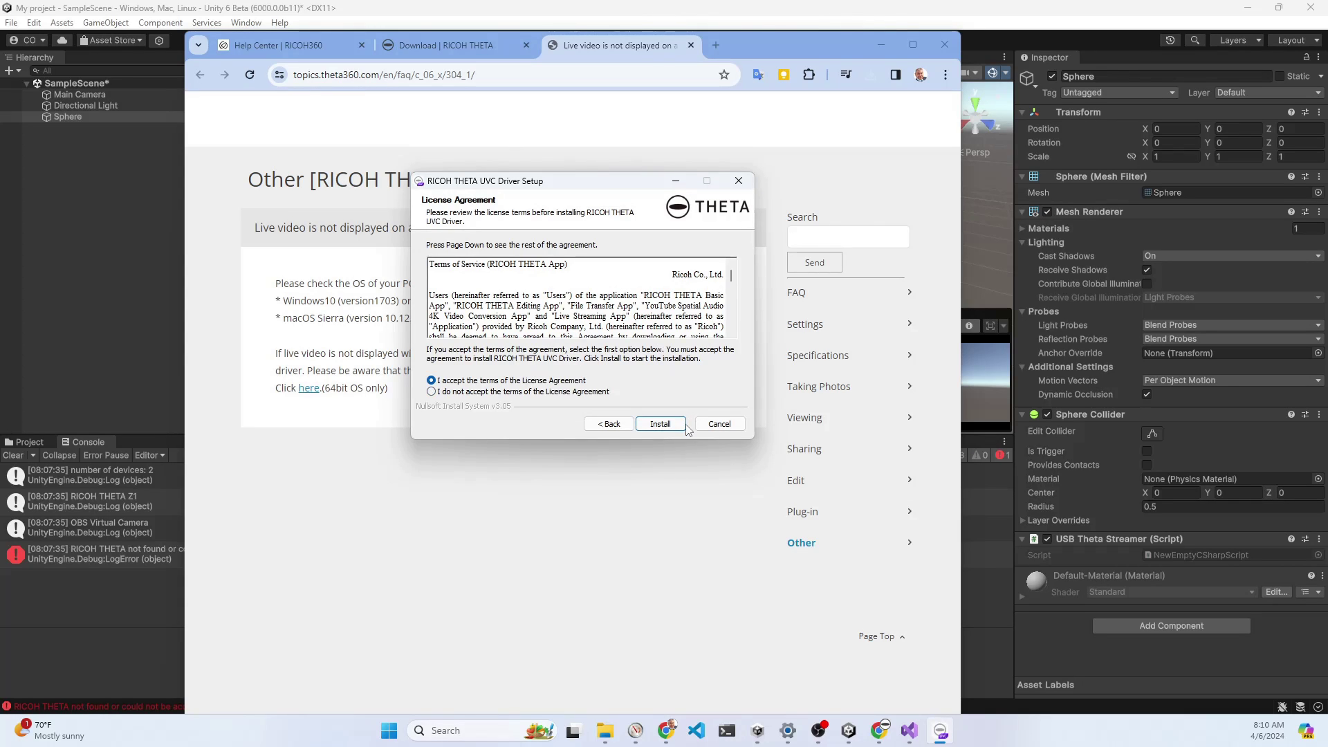
pyautogui.click(669, 425)
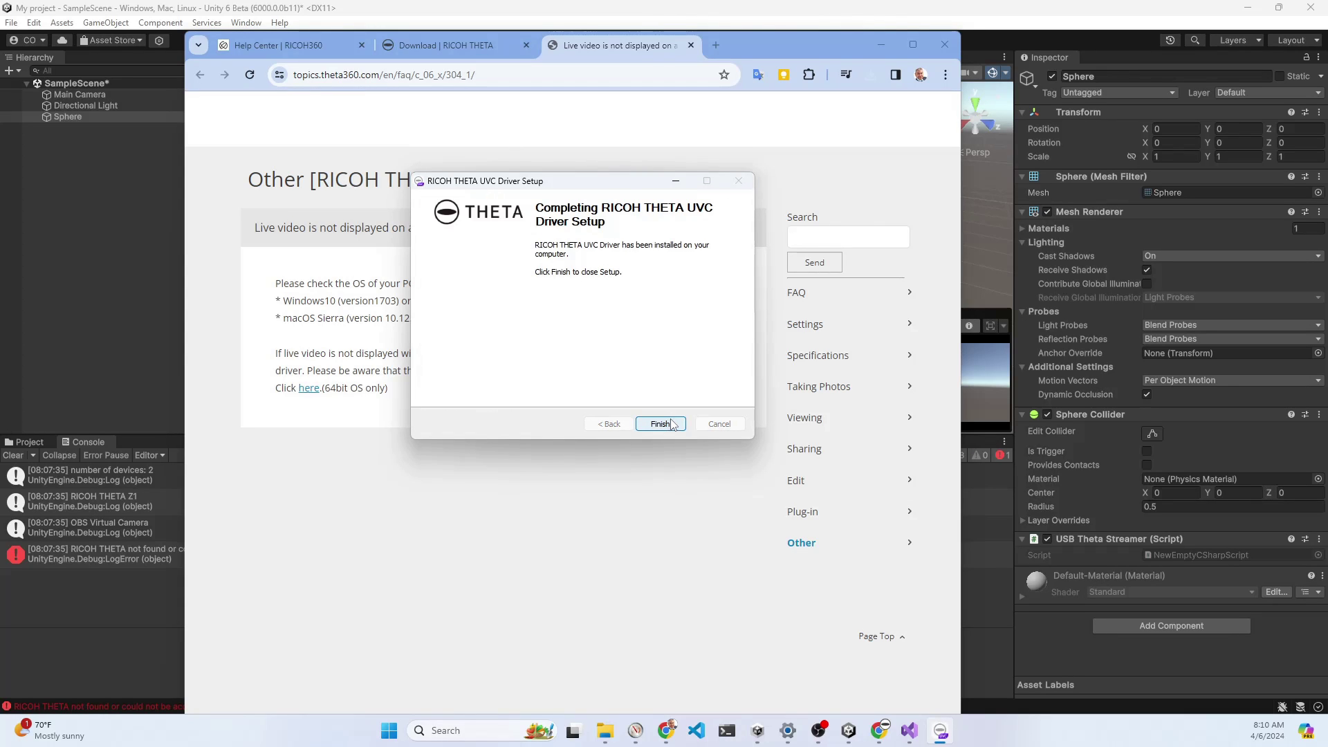
pyautogui.click(661, 424)
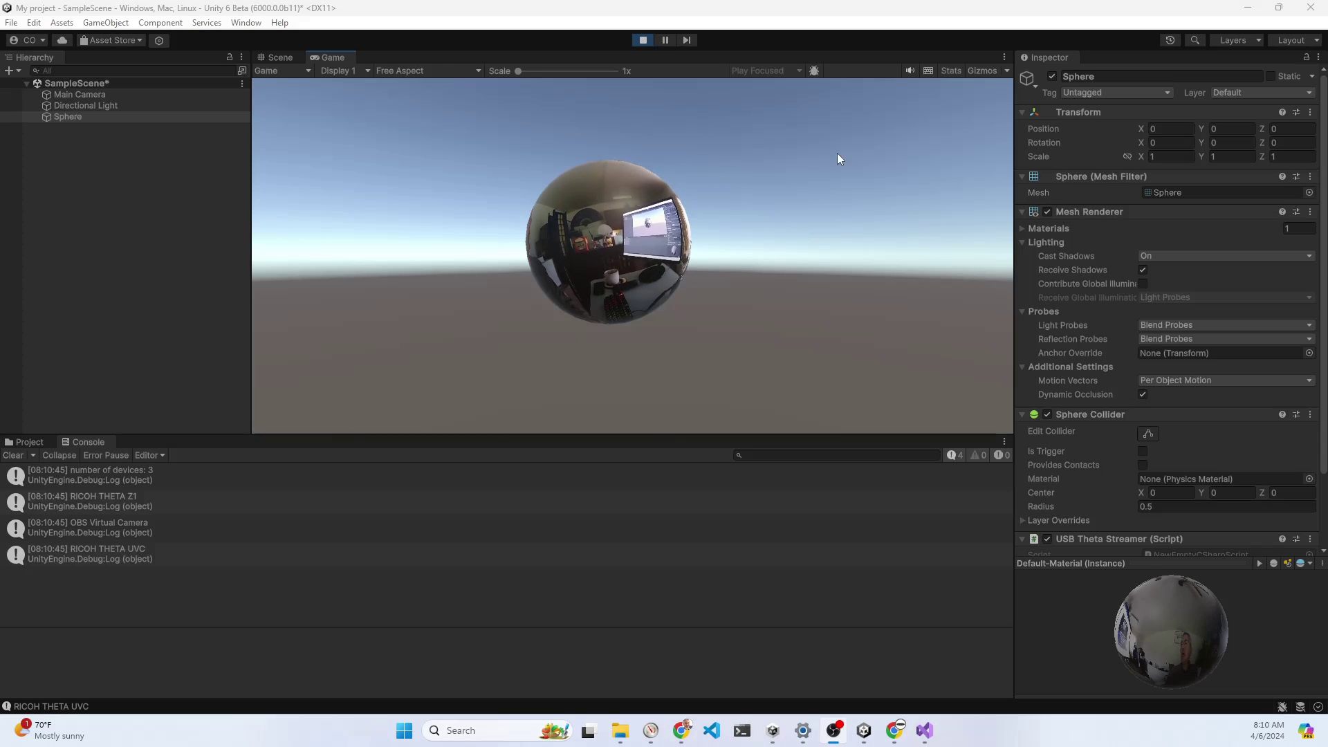
# Step: Set the Unity sphere's Y rotation to 145.05 and its scale to 3 on all axes
pyautogui.click(835, 19)
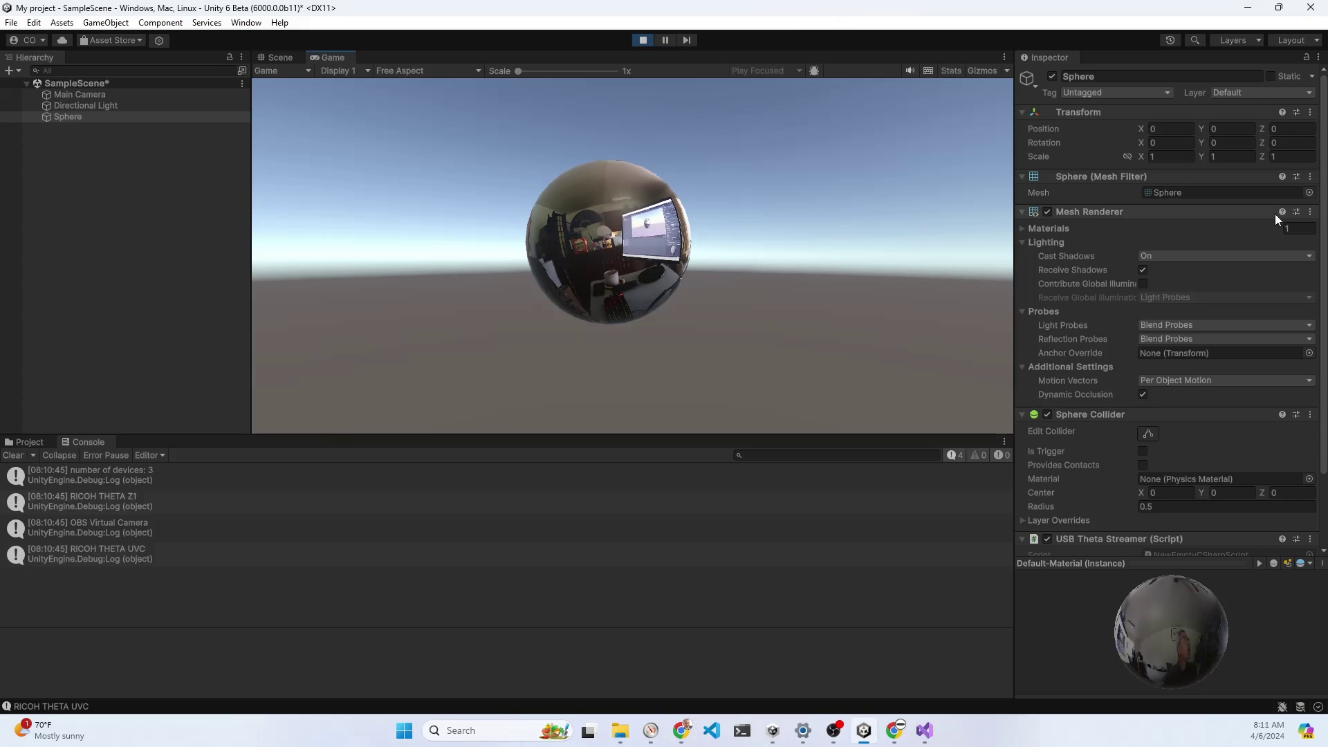
pyautogui.click(1212, 143)
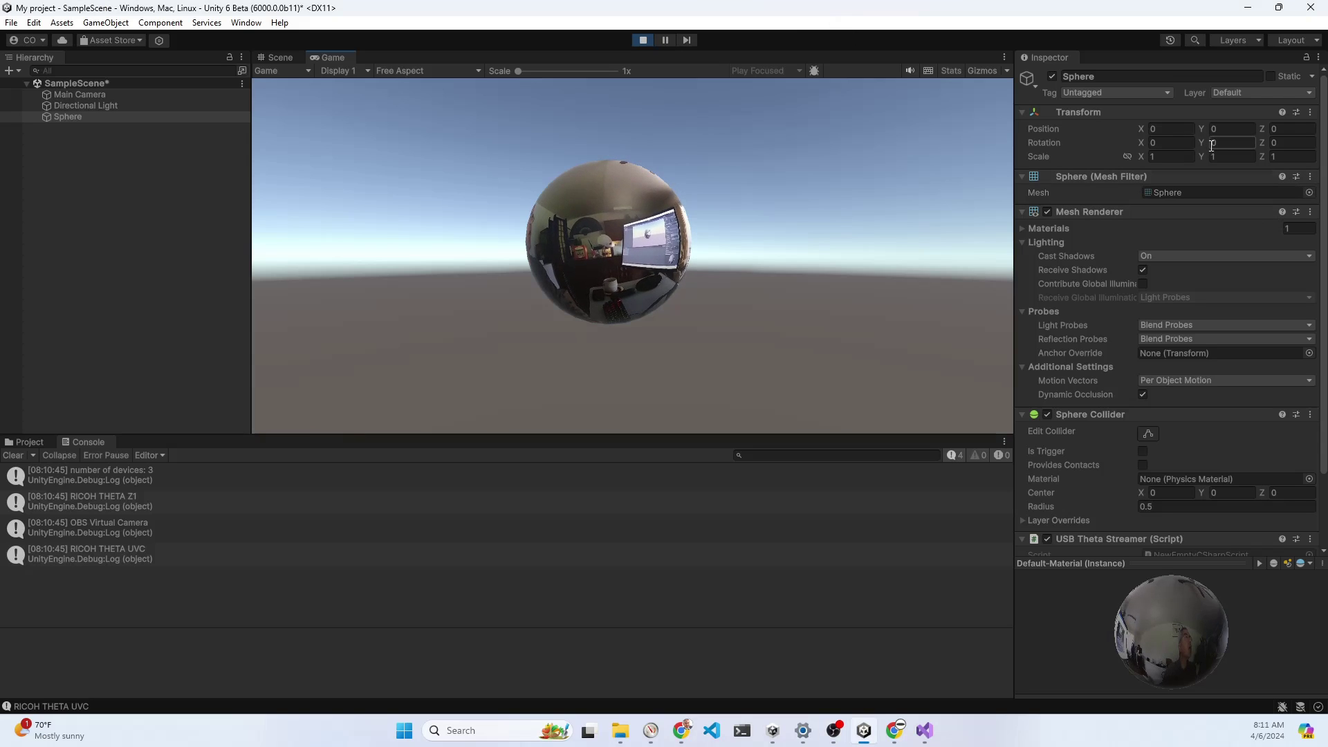
pyautogui.write('0.7')
pyautogui.moveTo(1222, 139); pyautogui.dragTo(986, 197)
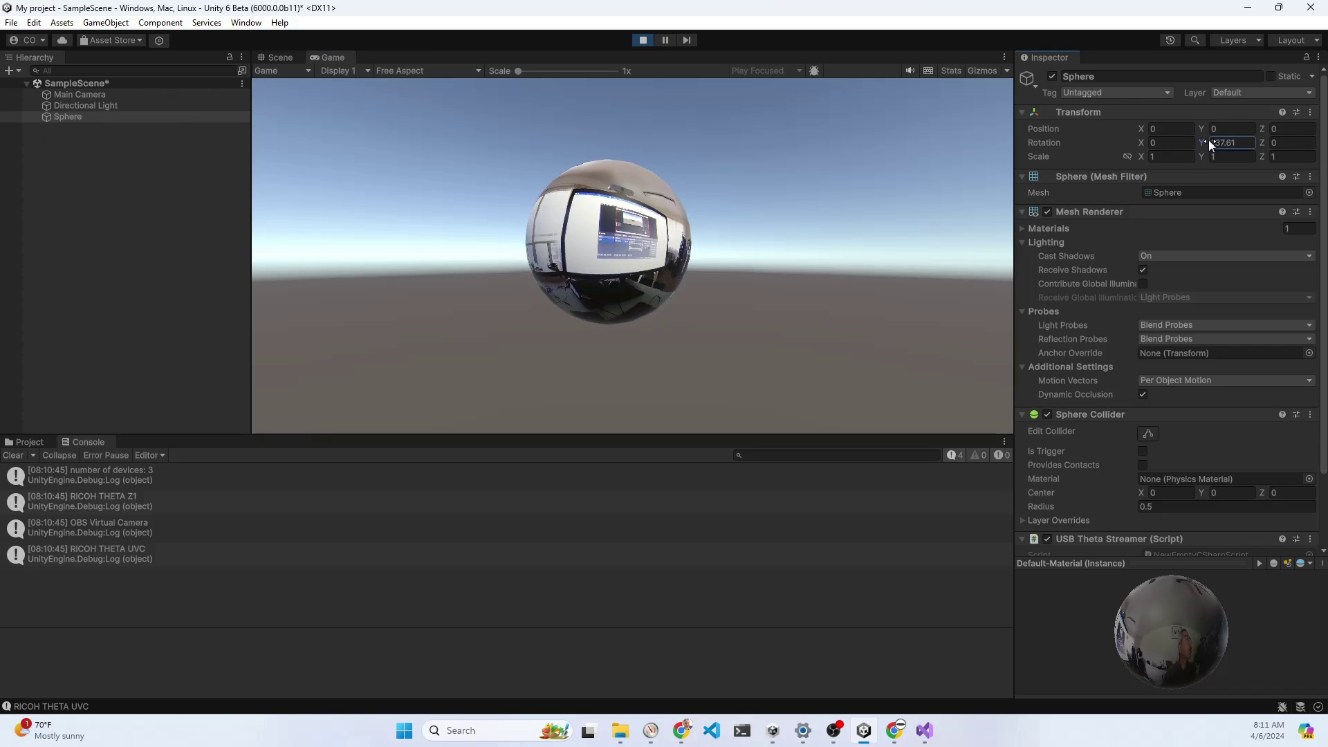
pyautogui.moveTo(1205, 138); pyautogui.dragTo(63, 127)
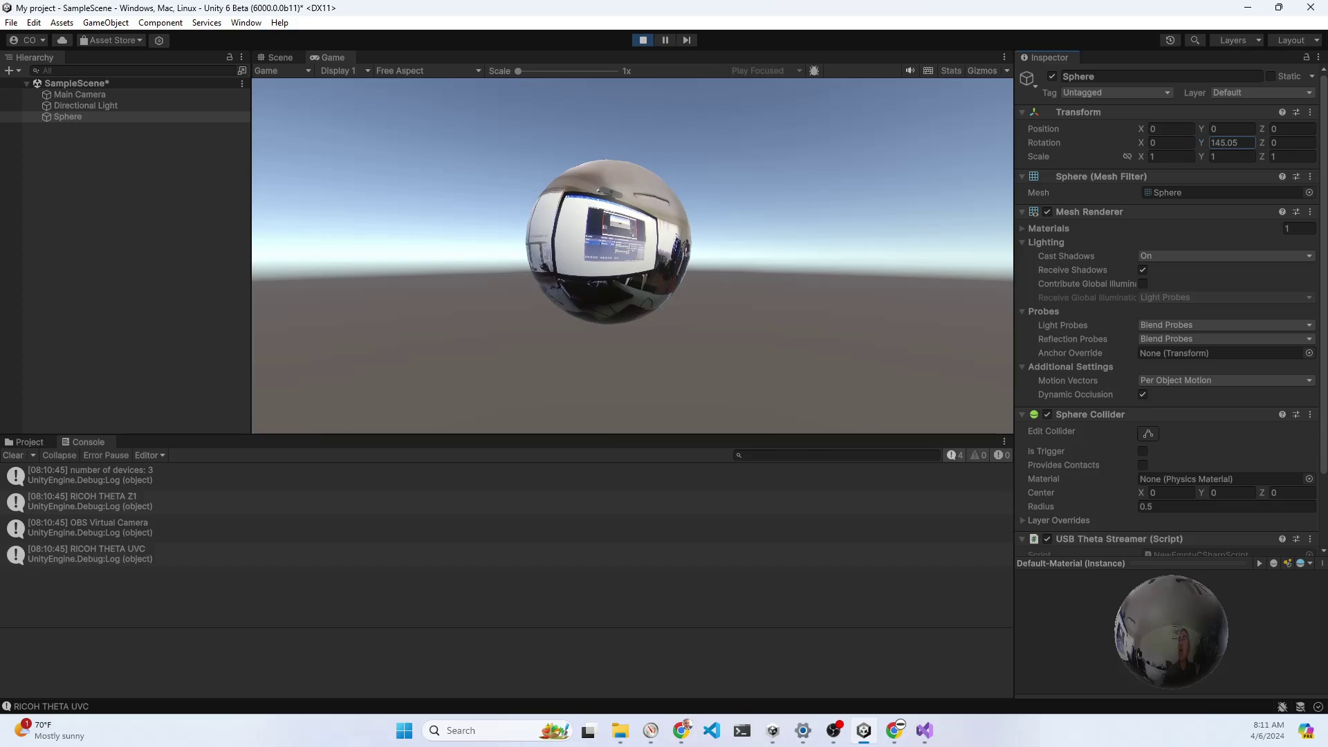
pyautogui.click(1293, 156)
pyautogui.write('3')
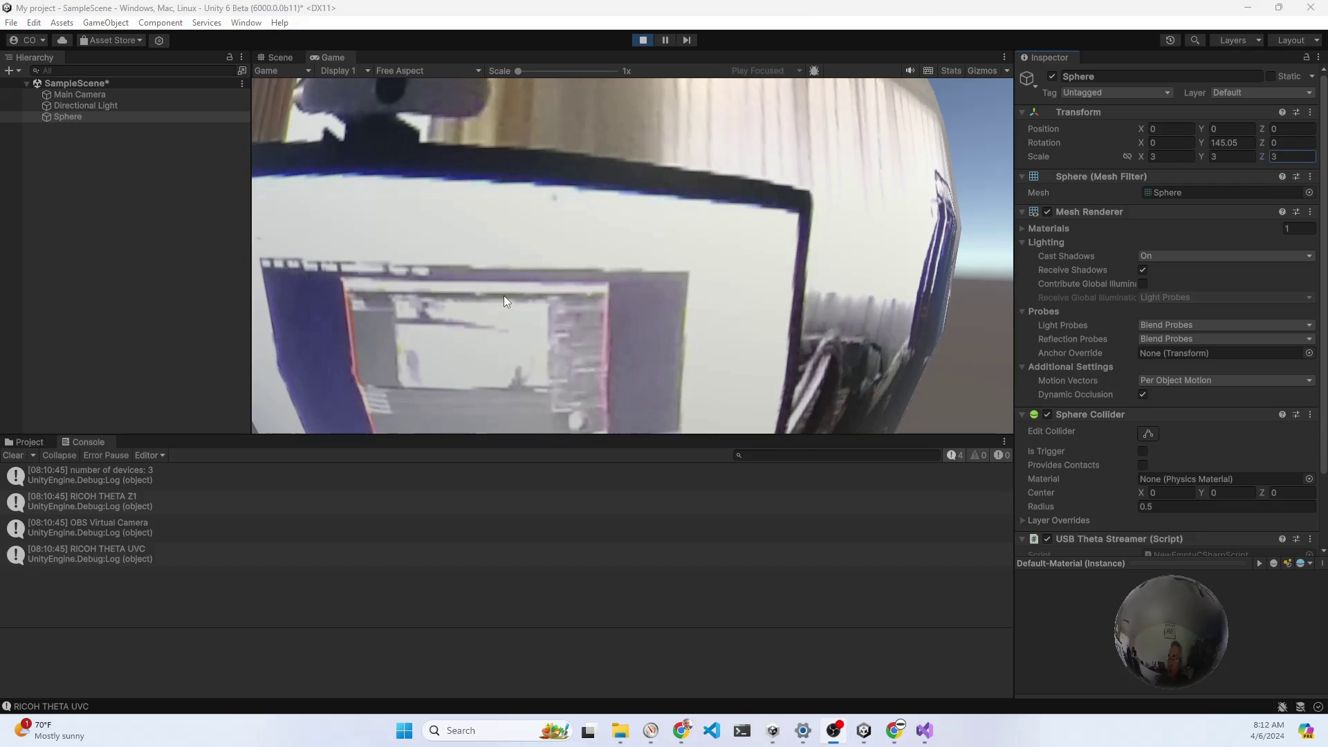
# Step: Adjust the sphere's Y rotation, set its X rotation to 3.2, and vary the X and Z rotation to reorient the live view
pyautogui.click(1194, 141)
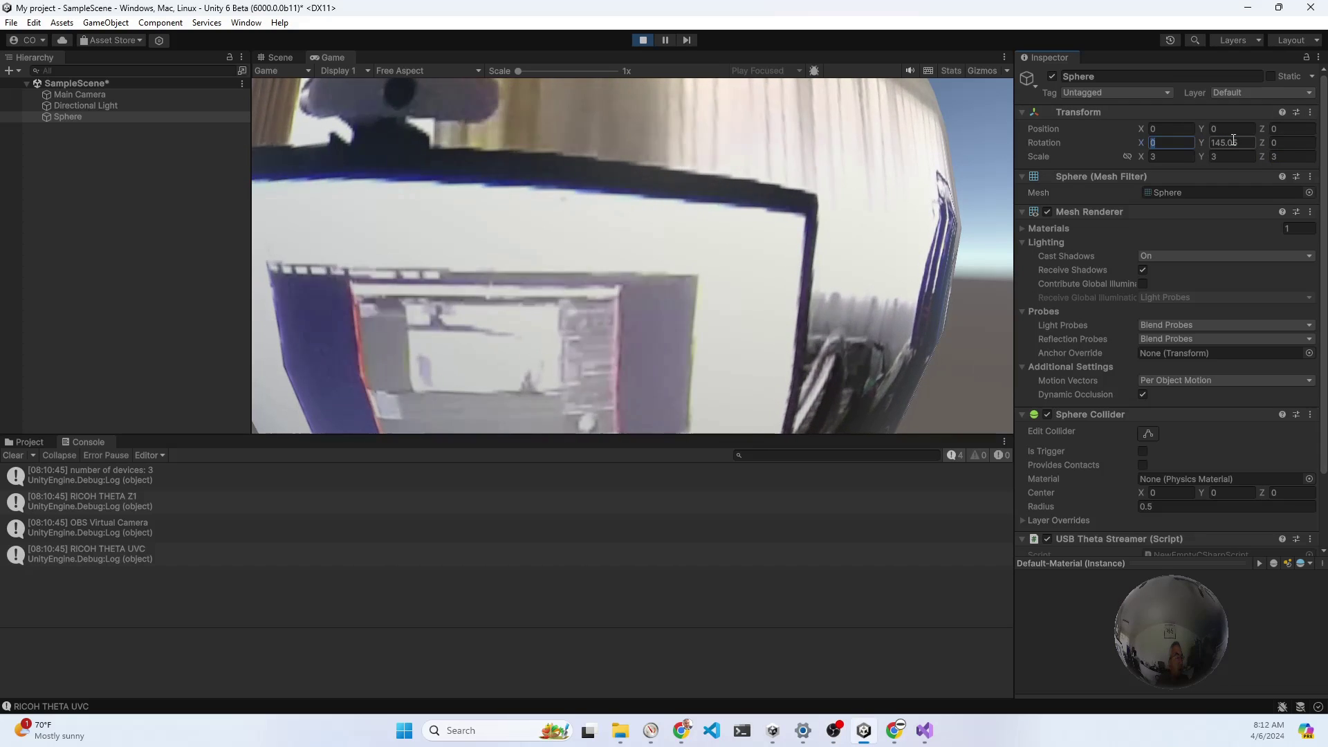
pyautogui.moveTo(1203, 142); pyautogui.dragTo(1286, 127)
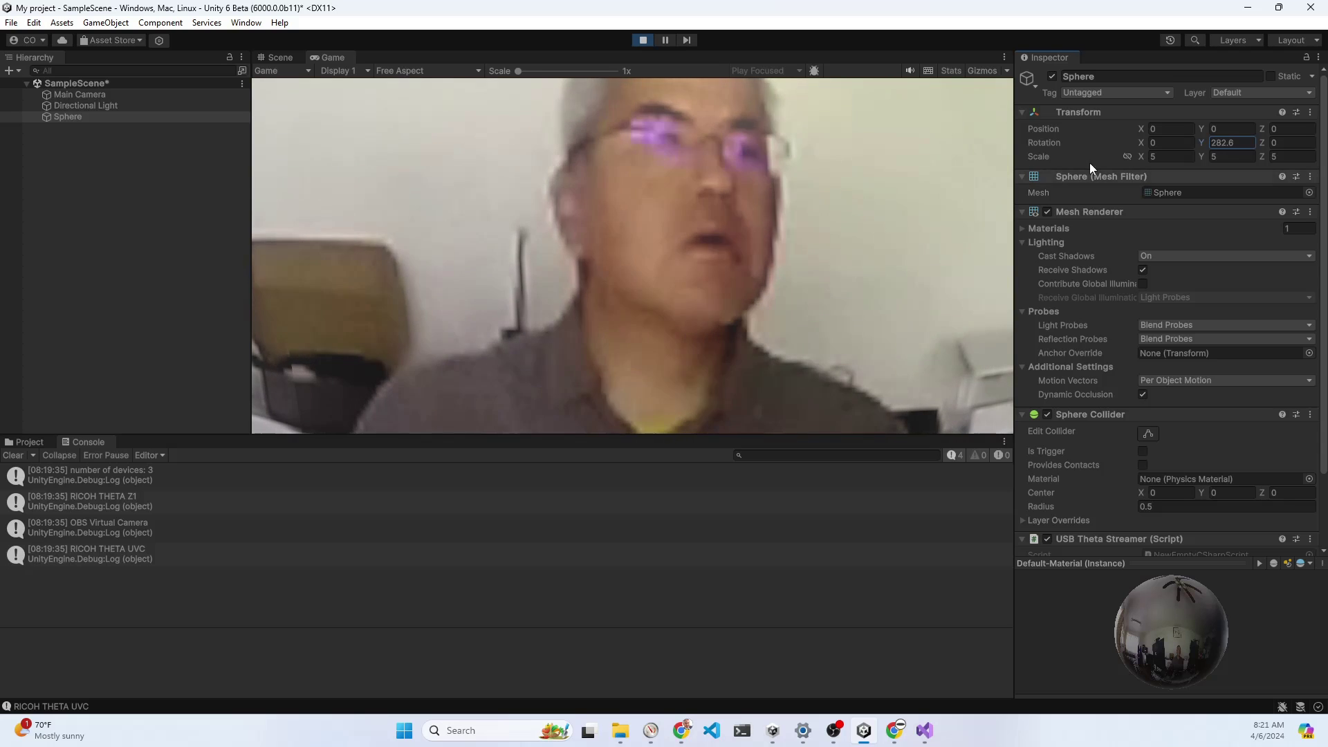
pyautogui.click(1148, 142)
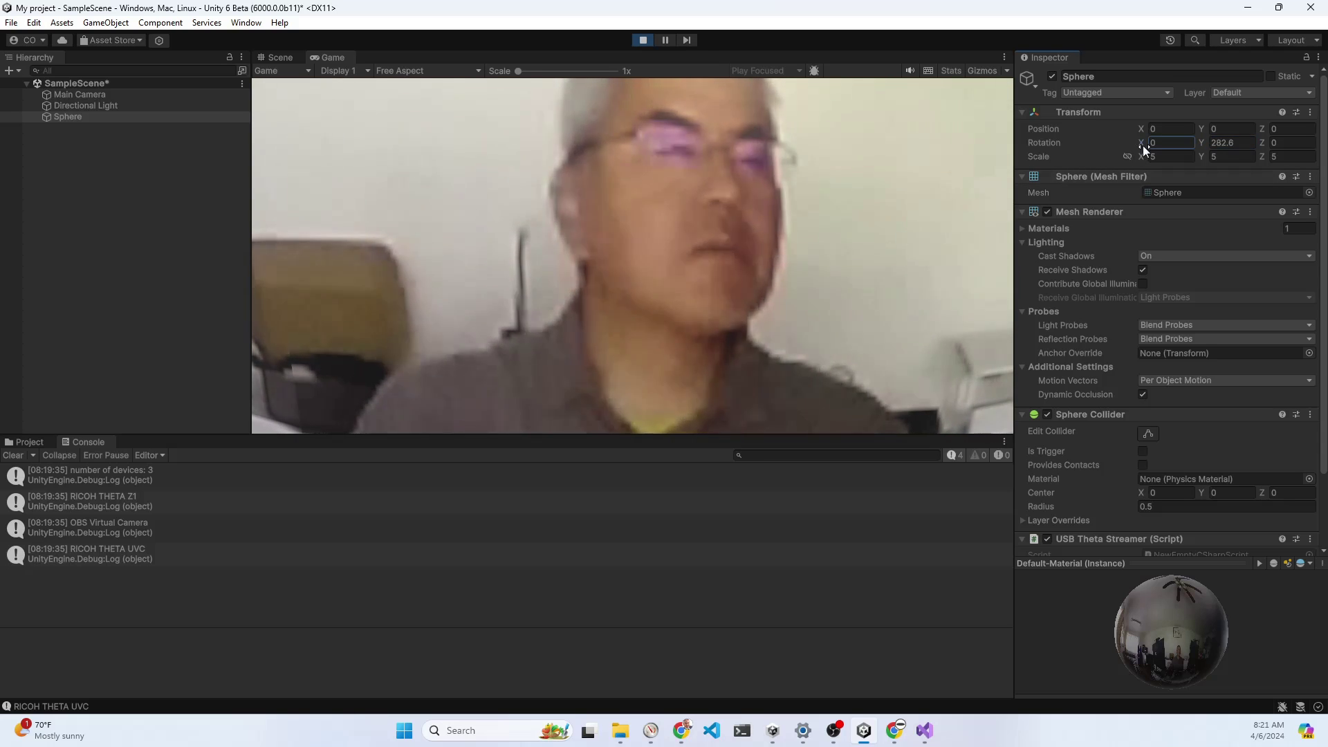
pyautogui.write('3.2')
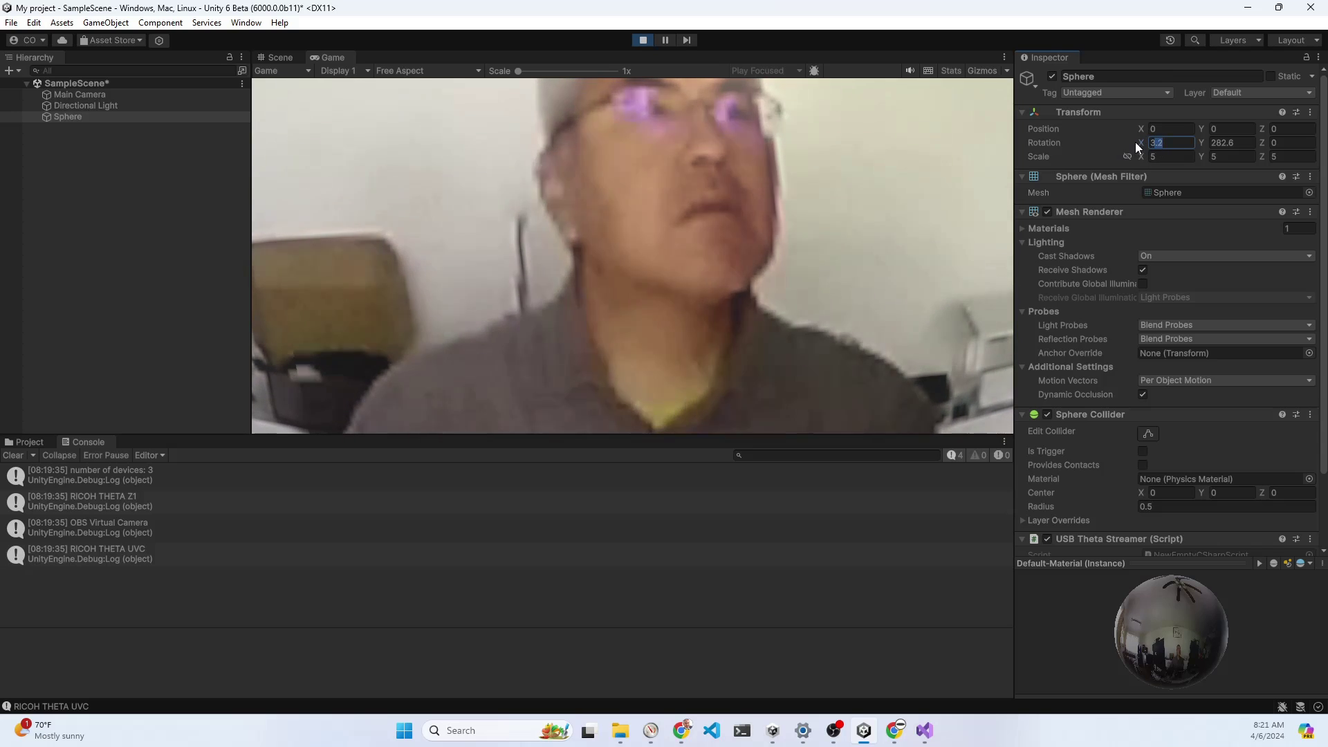
pyautogui.moveTo(1136, 142); pyautogui.dragTo(1085, 143)
pyautogui.moveTo(1262, 144); pyautogui.dragTo(1297, 150)
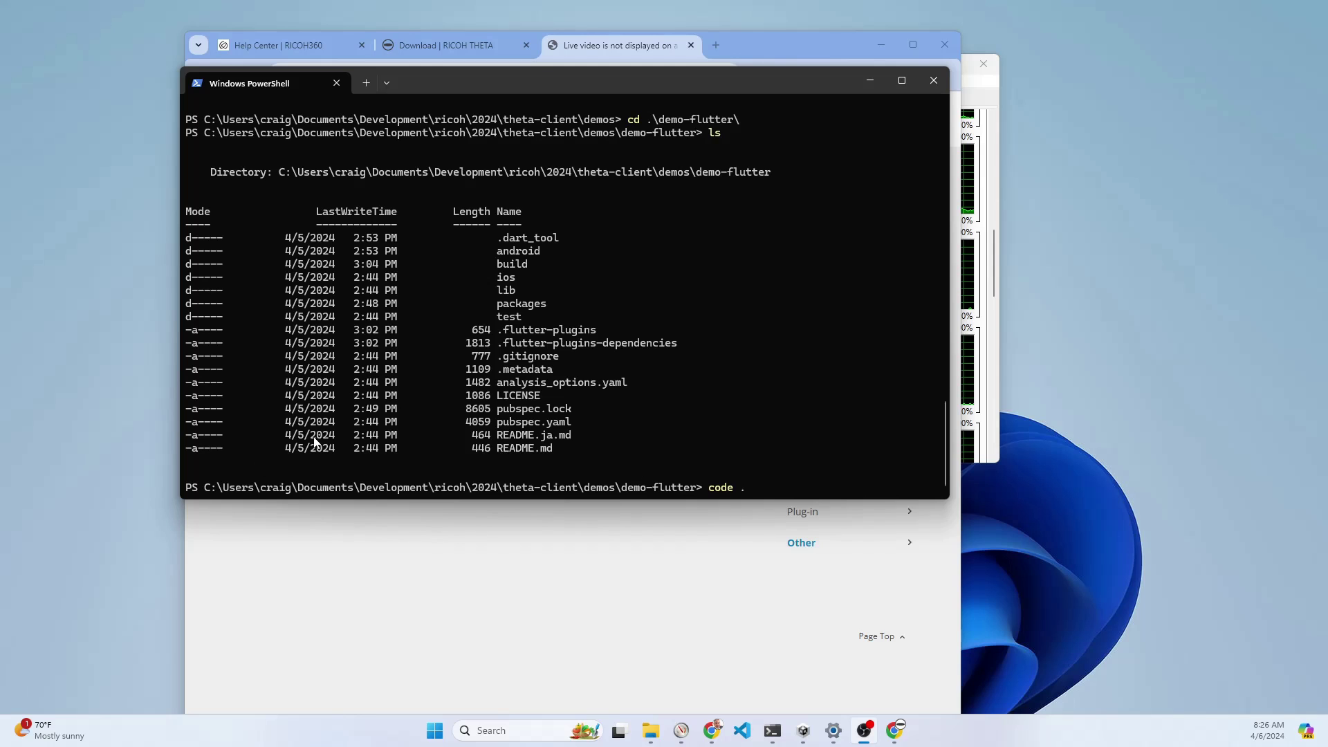
# Step: Open the demo-flutter folder in Visual Studio Code by running "code ." in PowerShell and dismiss the Git repository notification
pyautogui.click(791, 413)
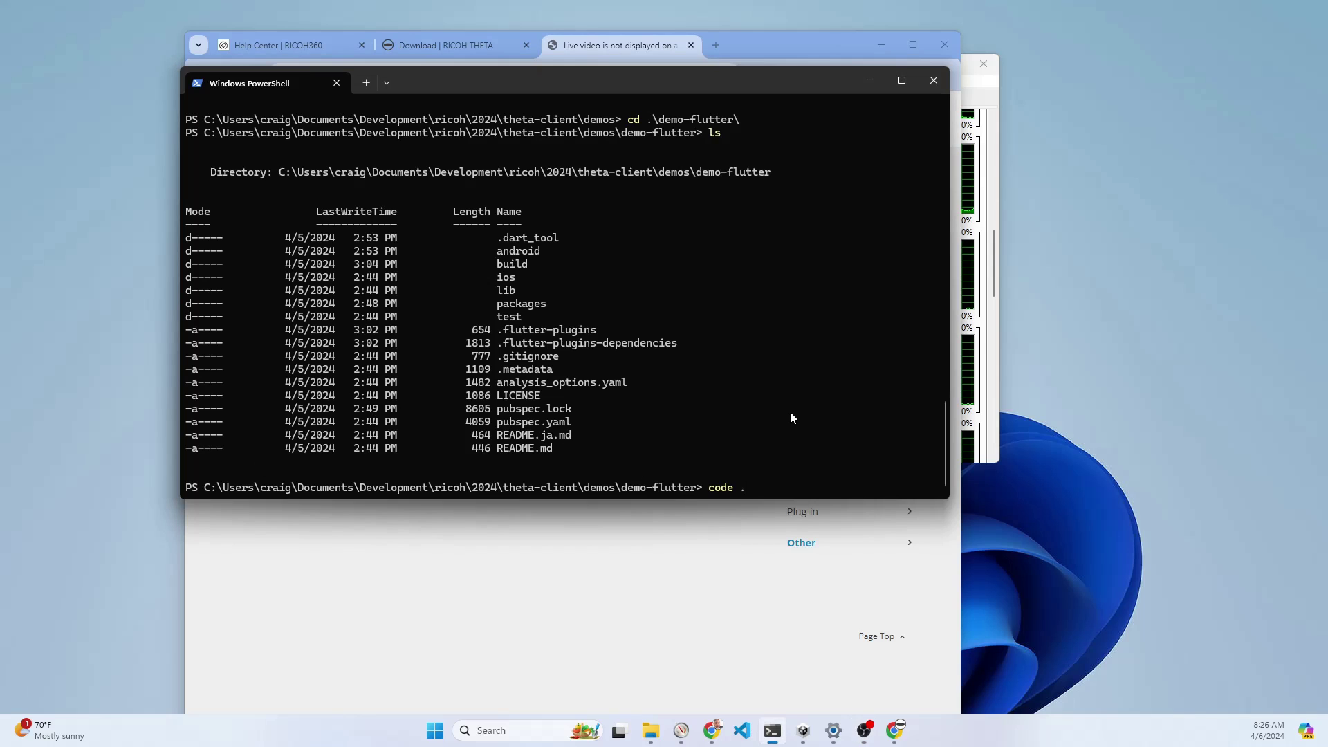
pyautogui.press('Return')
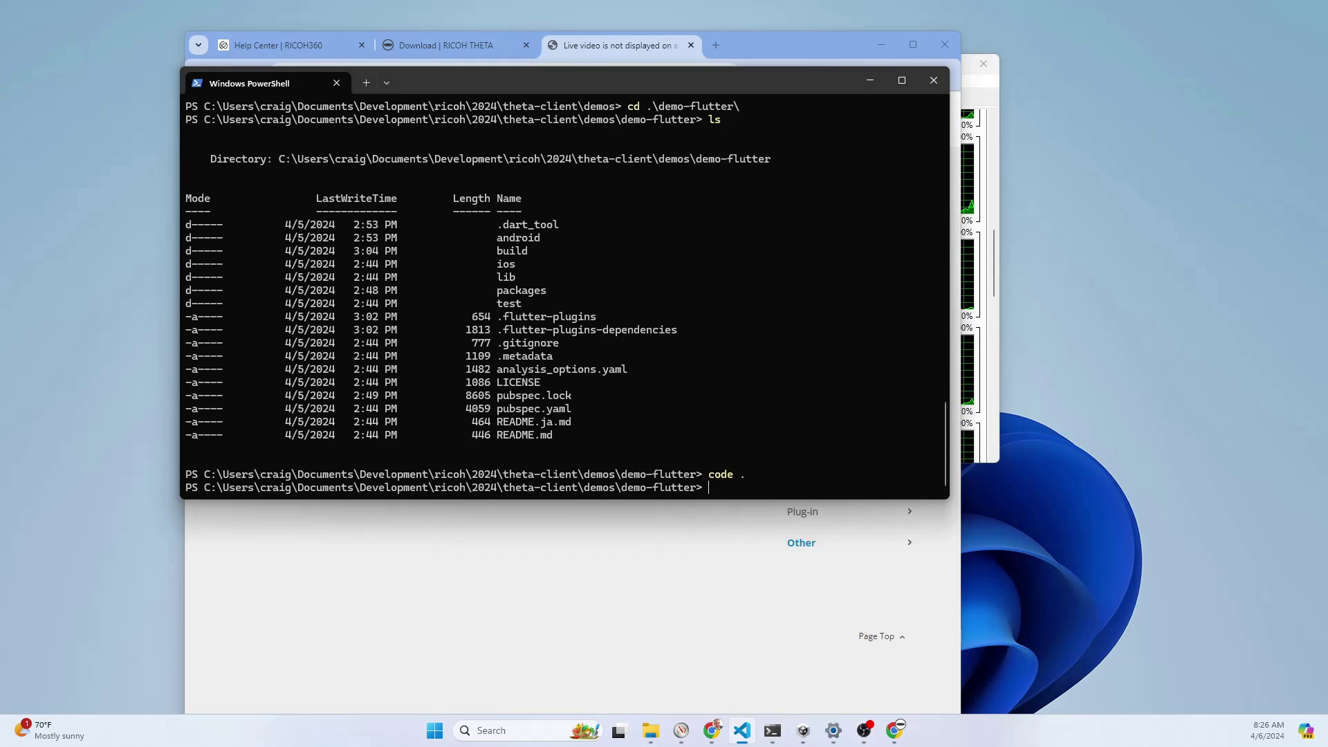
pyautogui.moveTo(1246, 246); pyautogui.dragTo(568, 2)
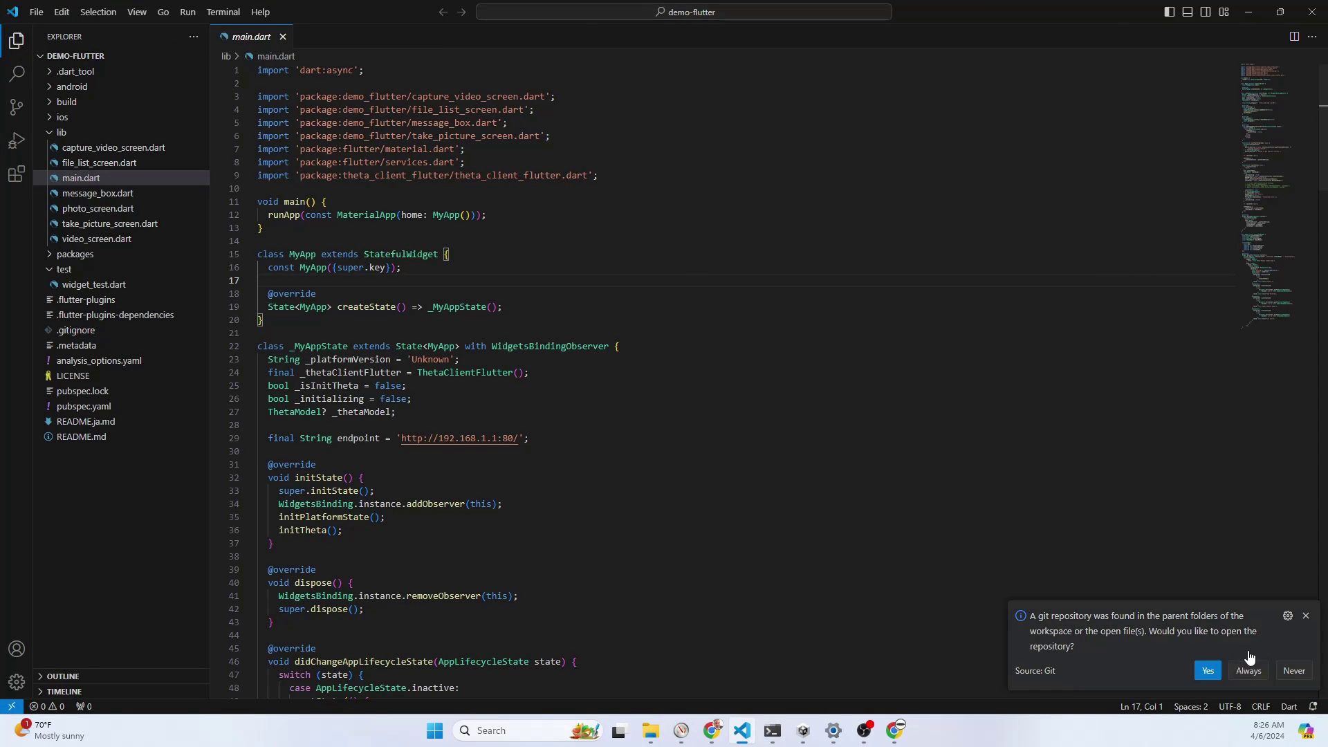
pyautogui.click(1308, 616)
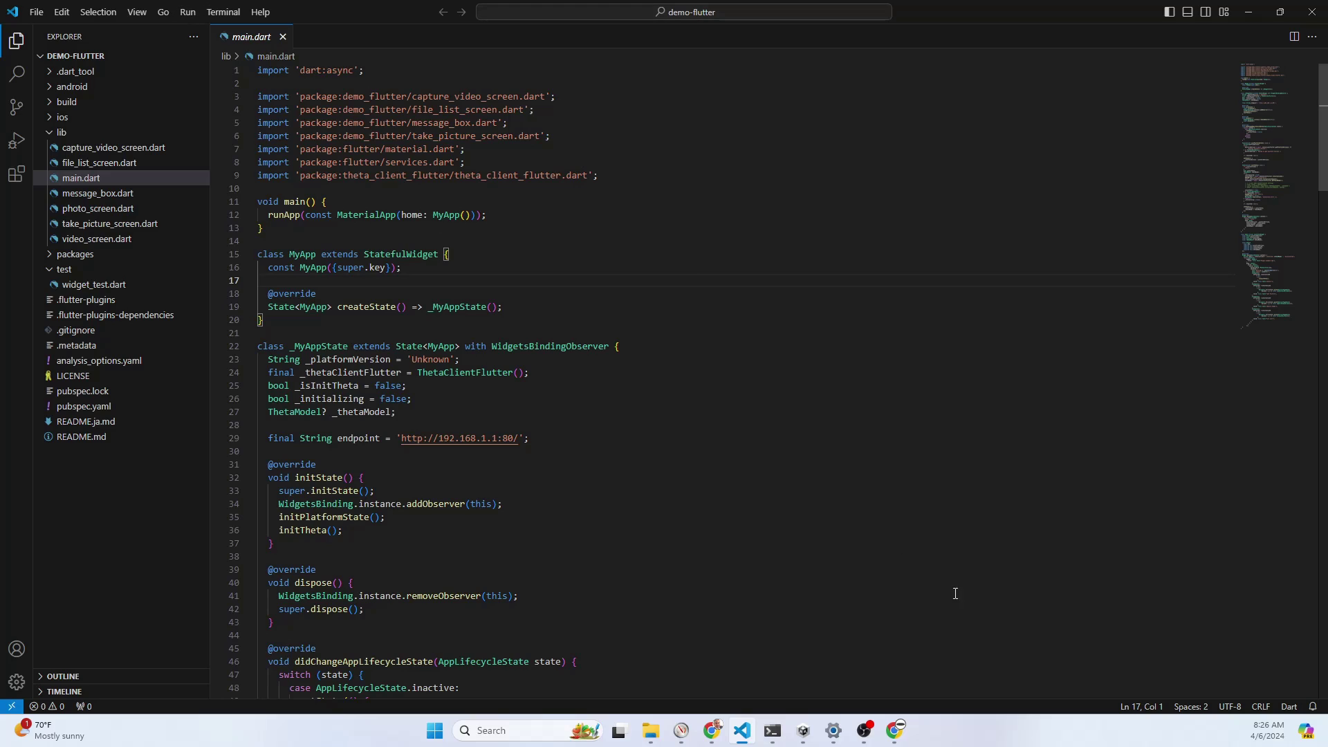
# Step: Open the integrated terminal, list the project files with ls and list the connected devices with "flutter devices"
pyautogui.click(749, 213)
pyautogui.click(833, 244)
pyautogui.hotkey('ctrl', '`')
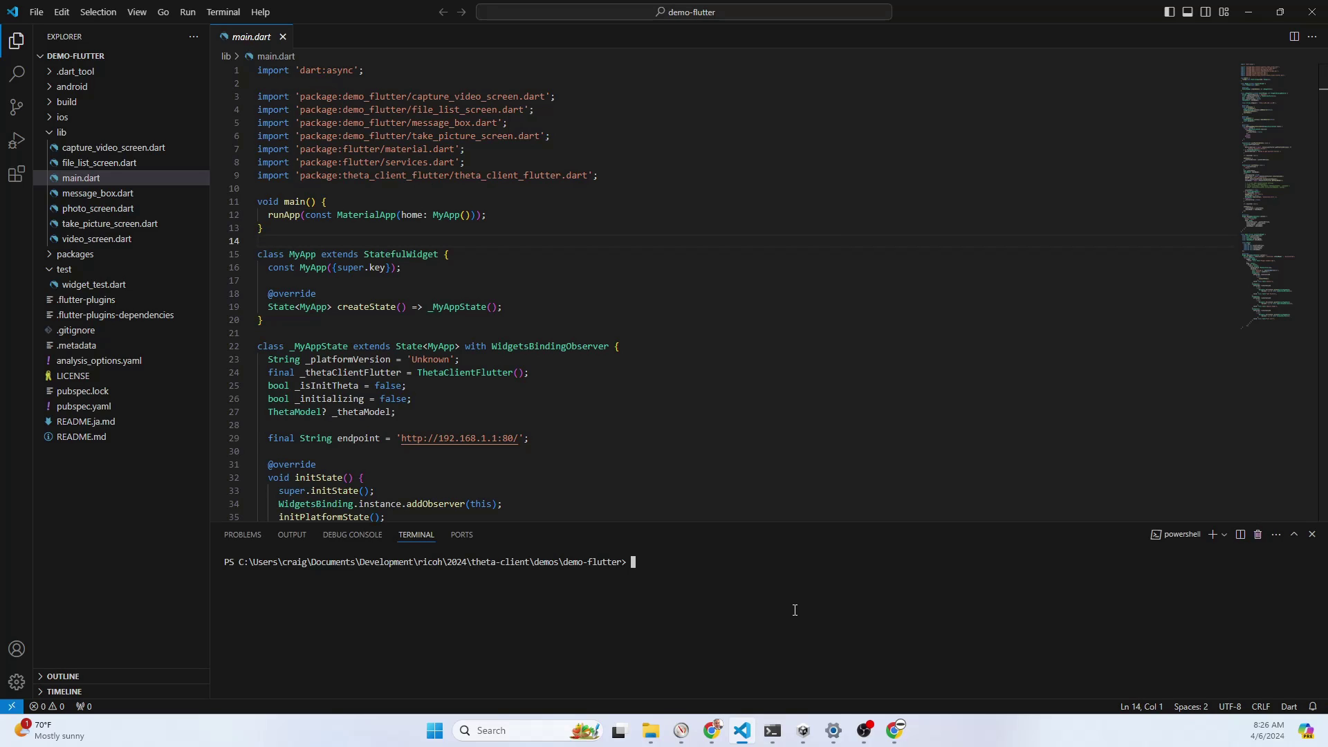
pyautogui.write('ls')
pyautogui.press('Return')
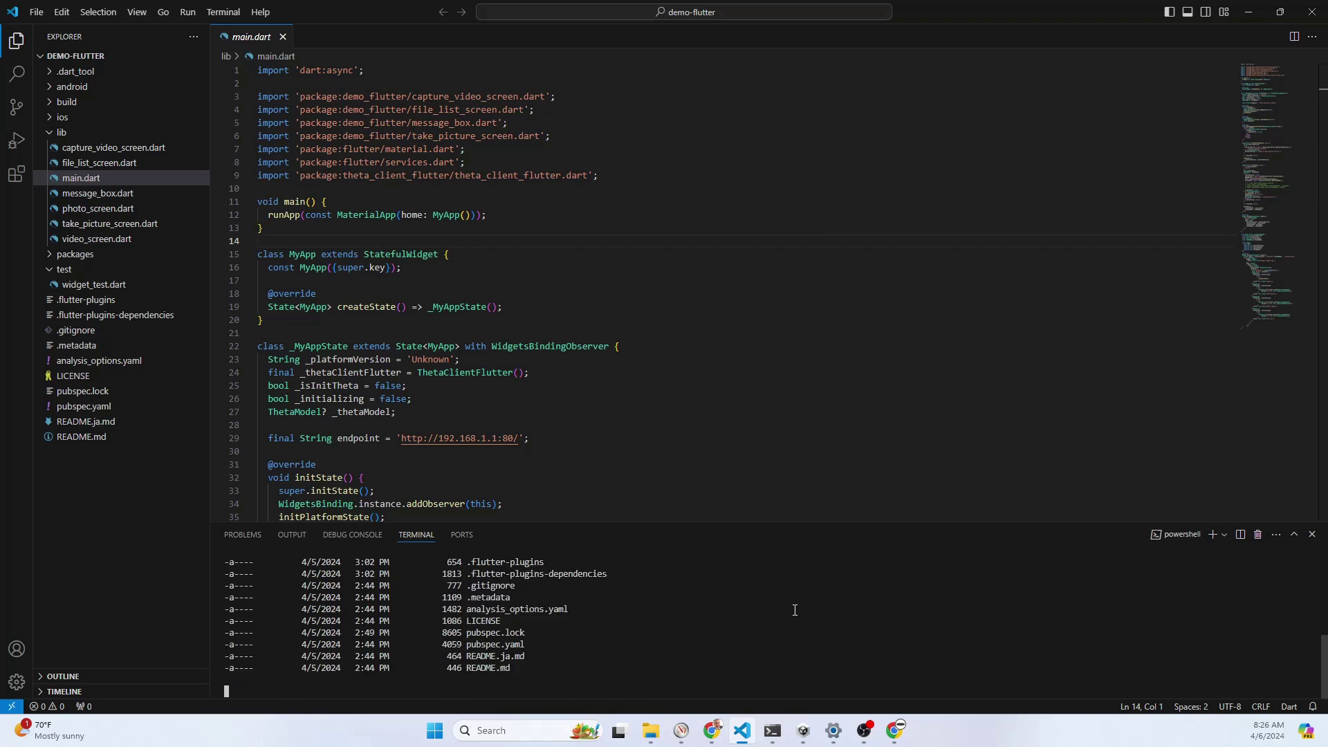
pyautogui.write('flutter')
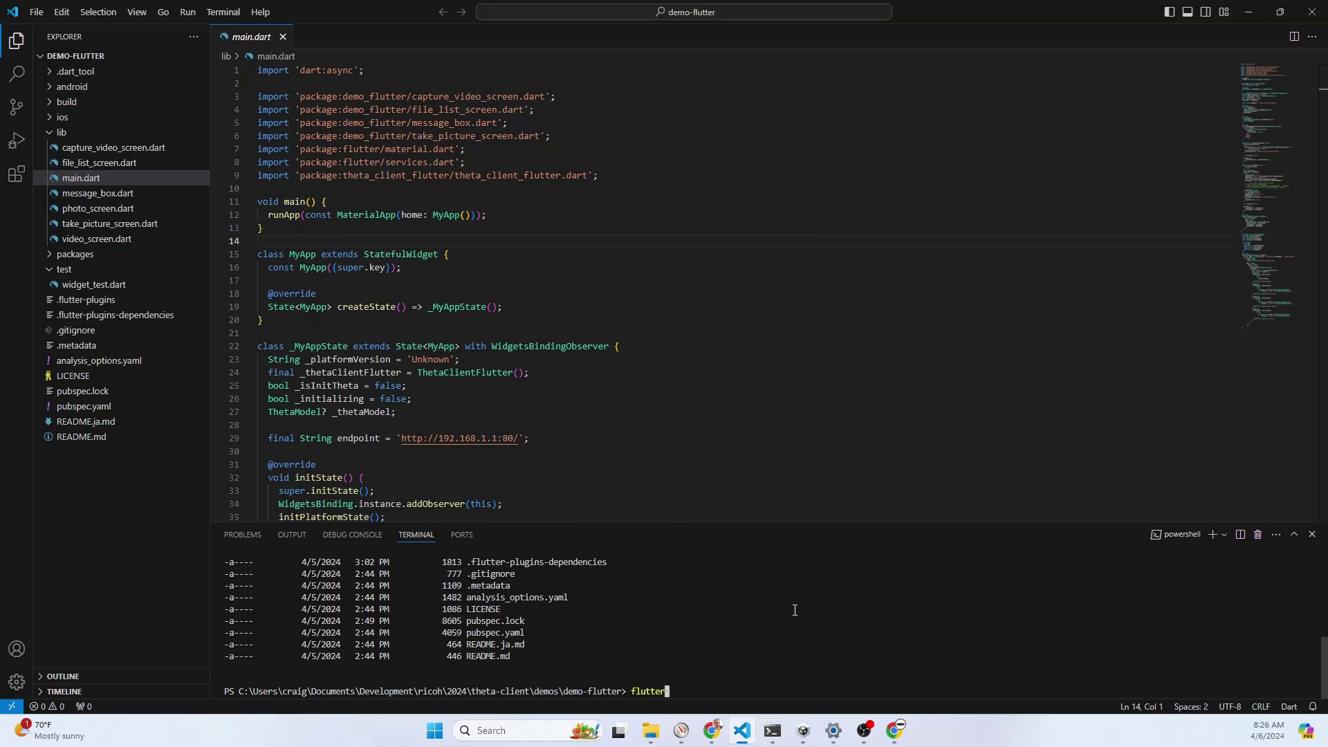
pyautogui.write(' devices')
pyautogui.press('Return')
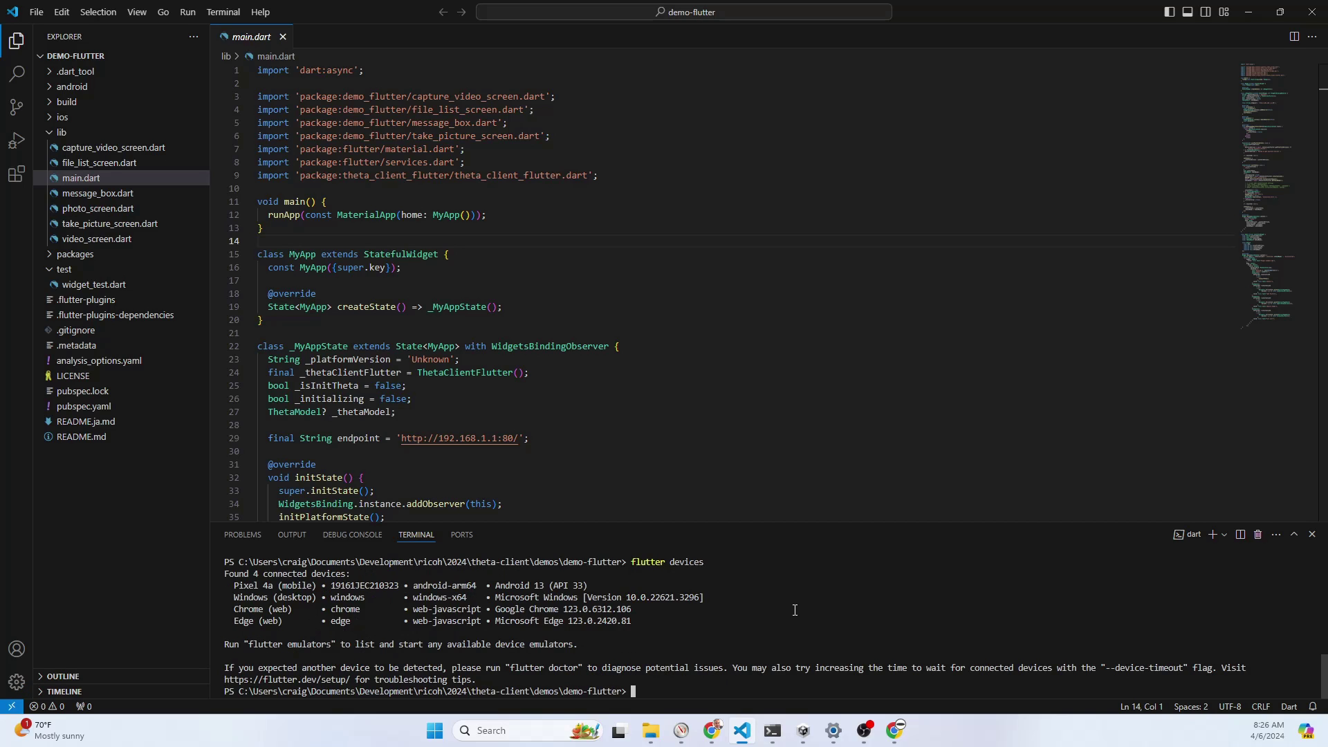
# Step: Run the Flutter demo on the Pixel 4a with "flutter run -d" and its copied device ID, and take a picture with the THETA
pyautogui.write('flutter run -d')
pyautogui.doubleClick(384, 586)
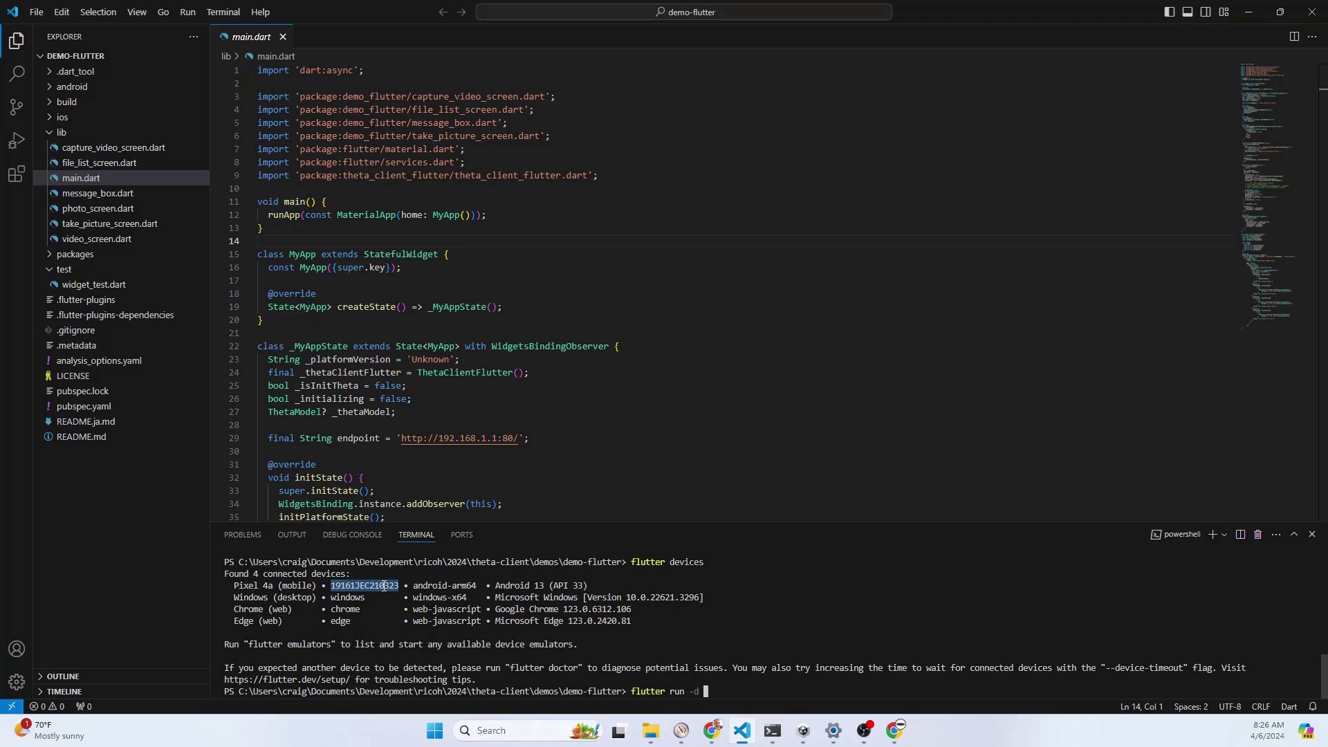
pyautogui.hotkey('ctrl', 'c')
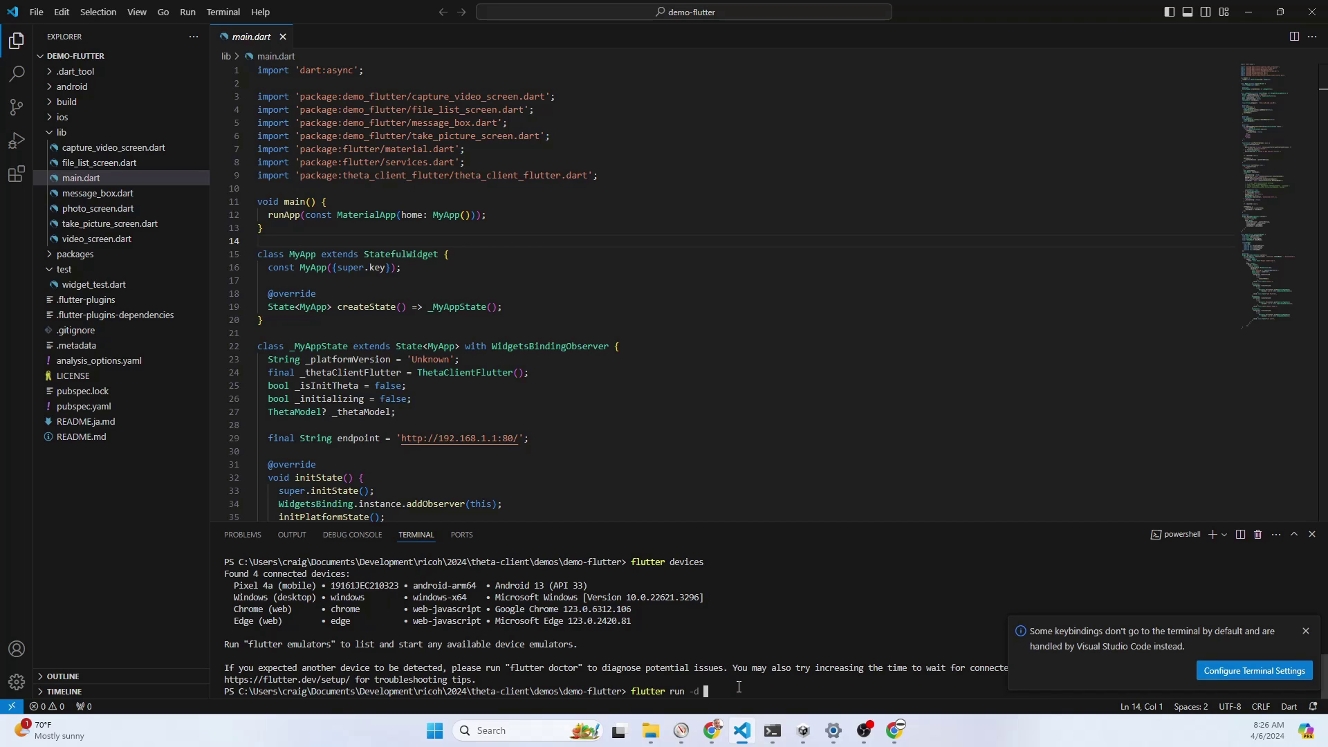
pyautogui.hotkey('ctrl', 'v')
pyautogui.press('Return')
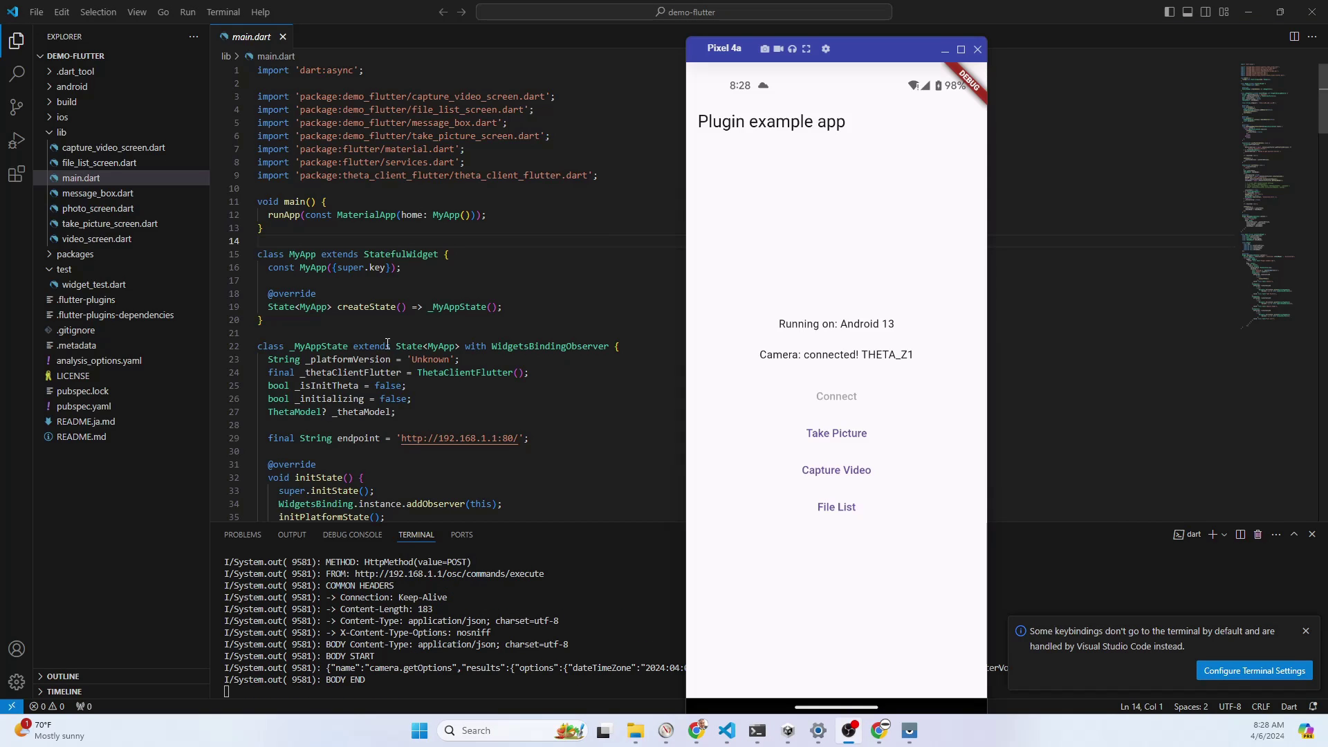
pyautogui.click(846, 433)
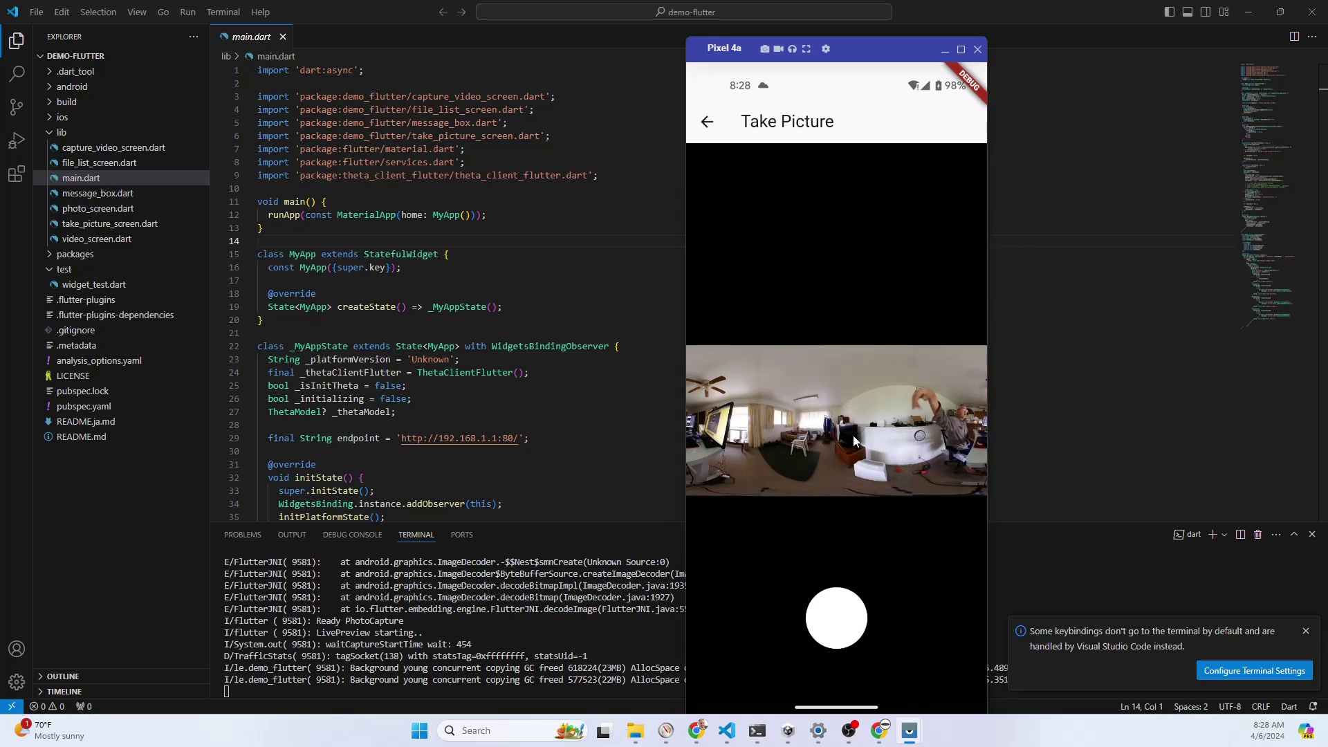
pyautogui.click(847, 628)
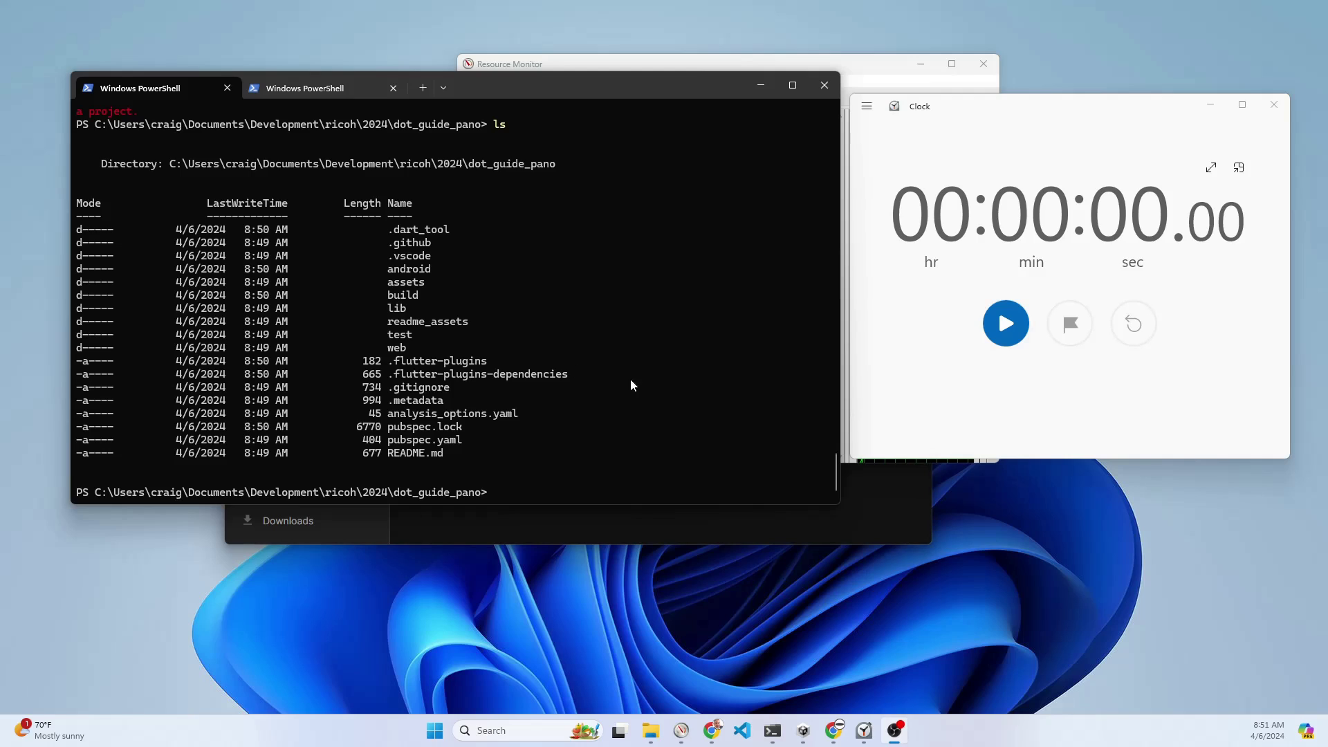
# Step: Add the Windows platform to the dot_guide_pano project with flutter create in the current folder
pyautogui.click(638, 387)
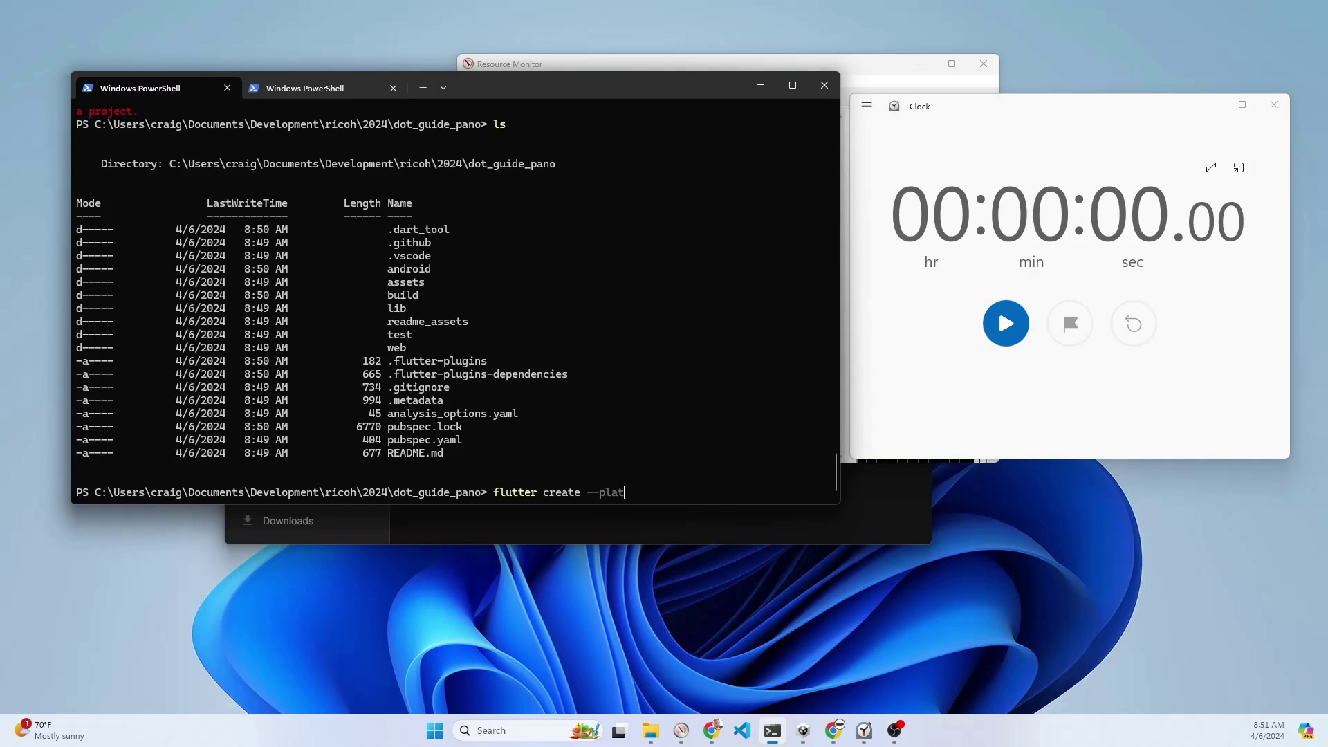
pyautogui.write('indows .')
pyautogui.press('Return')
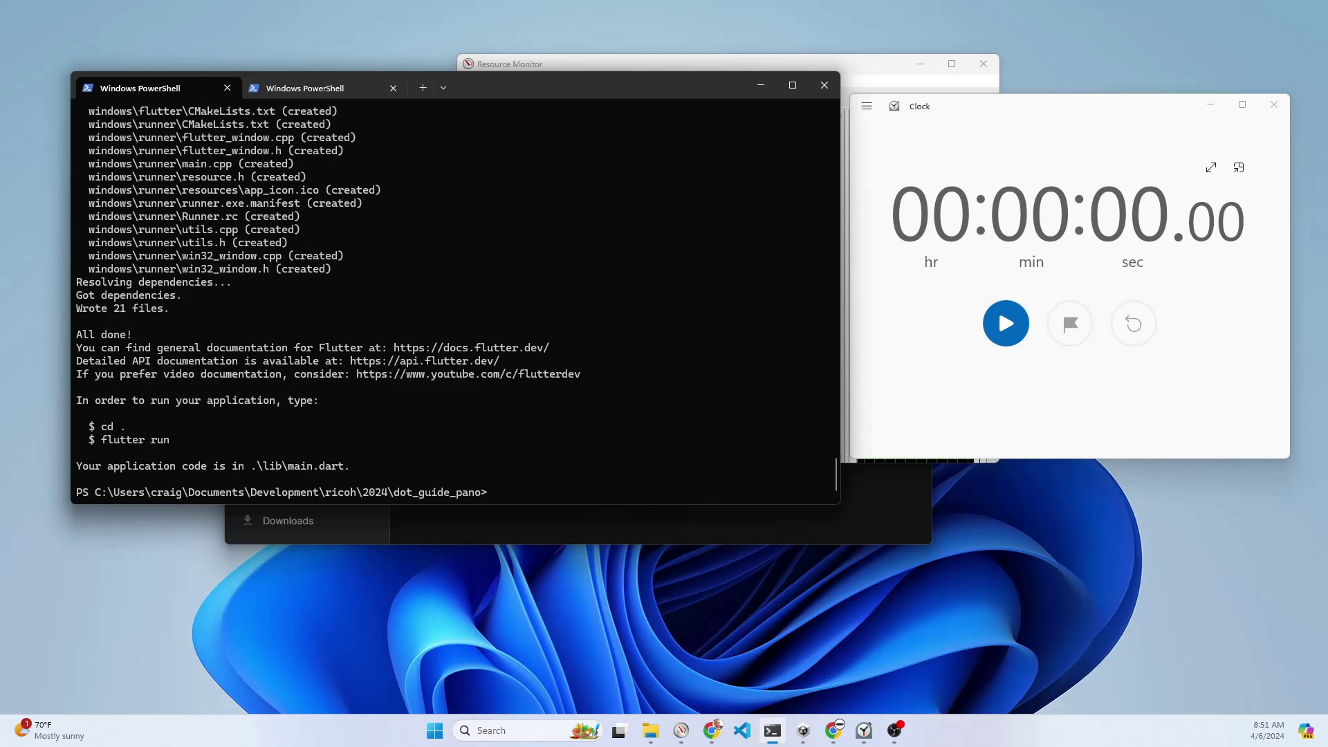
# Step: Build and launch the app with "flutter run -d windows" and time the build with the Clock stopwatch
pyautogui.write('flutter run -d windows')
pyautogui.press('Return')
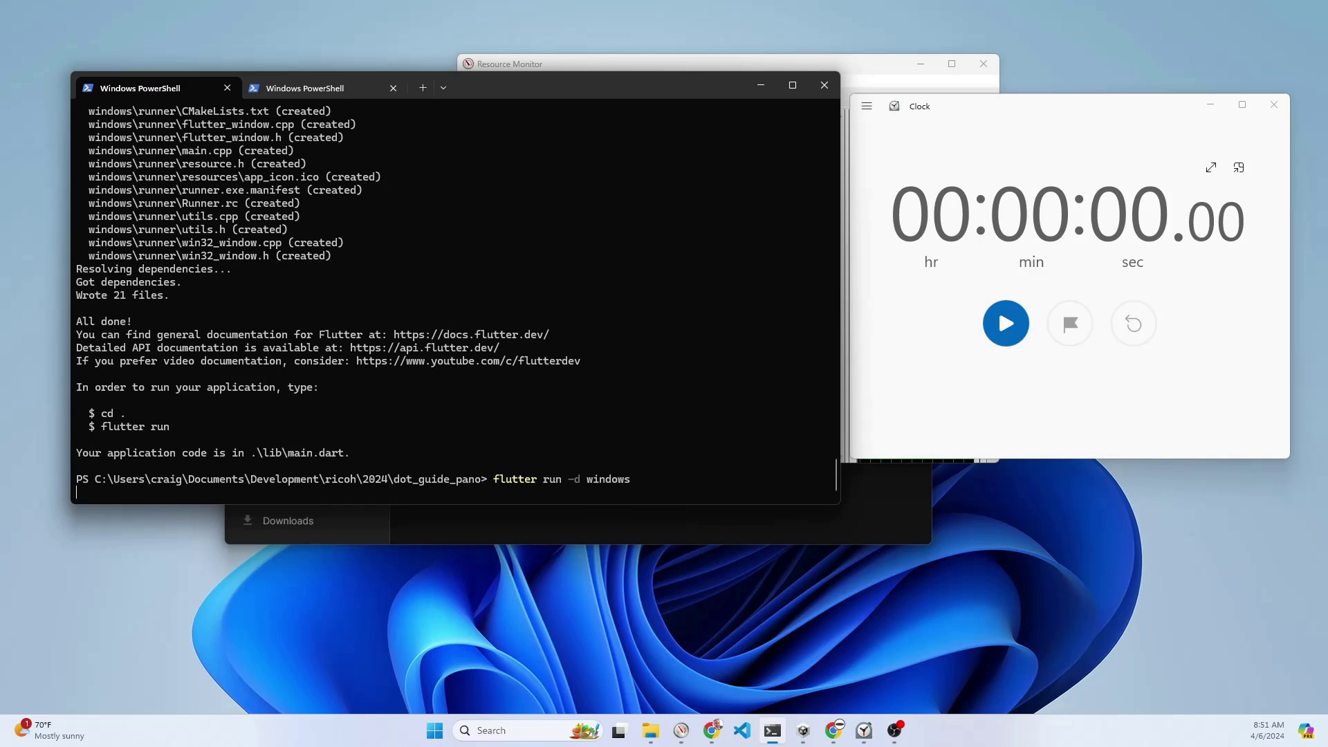
pyautogui.click(1005, 331)
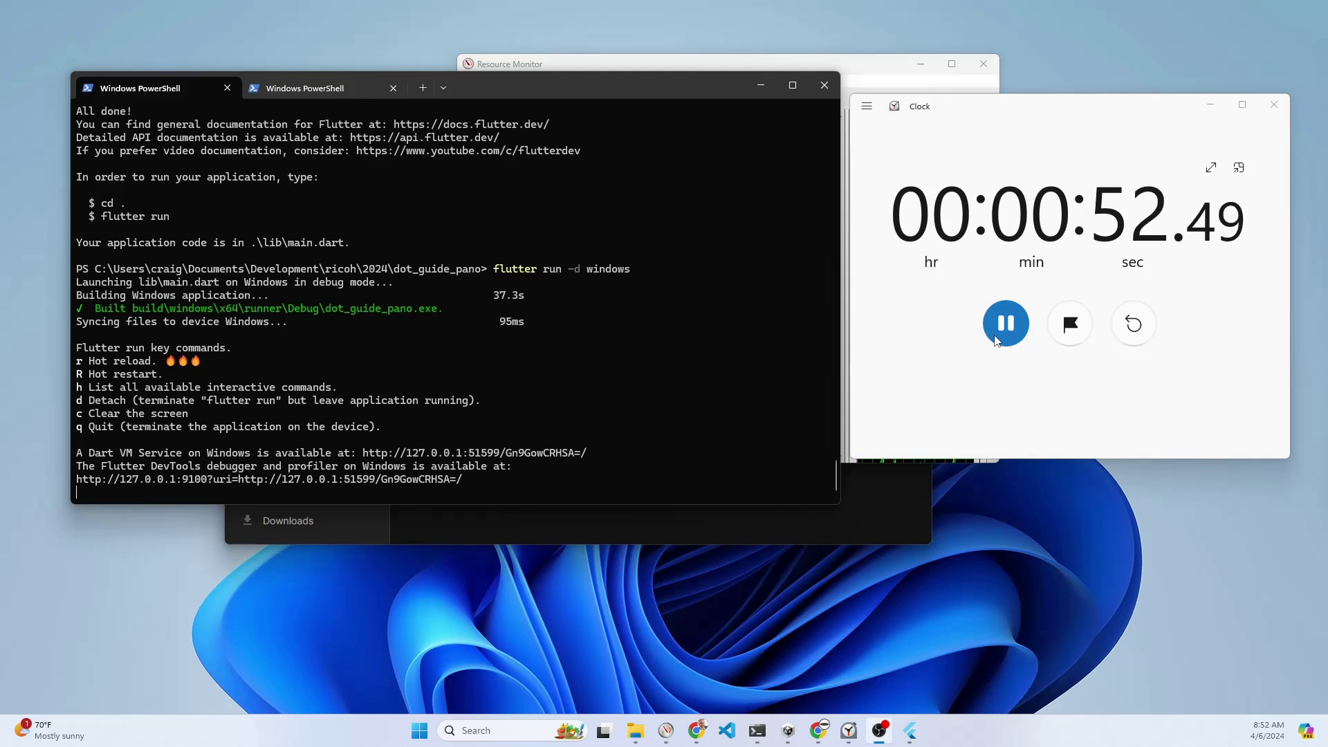
pyautogui.click(996, 341)
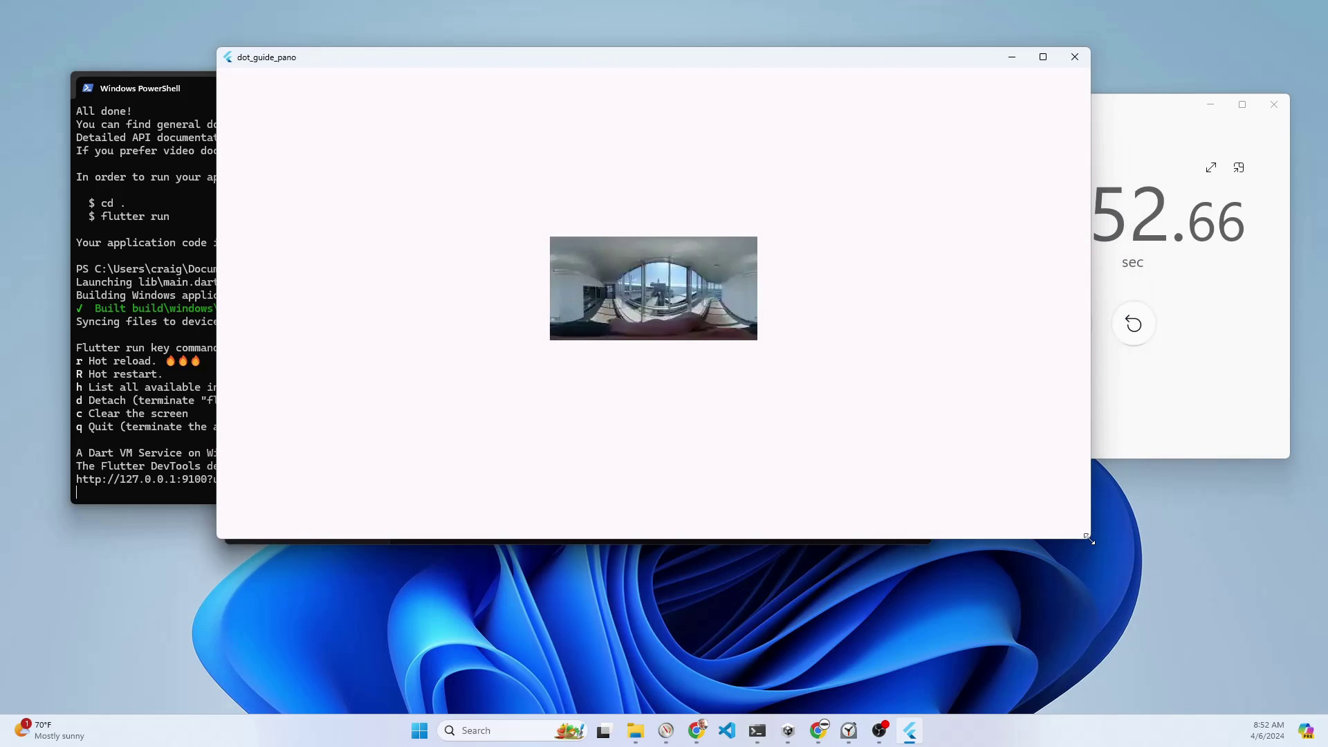
# Step: Narrow the dot_guide_pano window, open the cave panorama from the image list and pan around in it
pyautogui.moveTo(1088, 539); pyautogui.dragTo(670, 566)
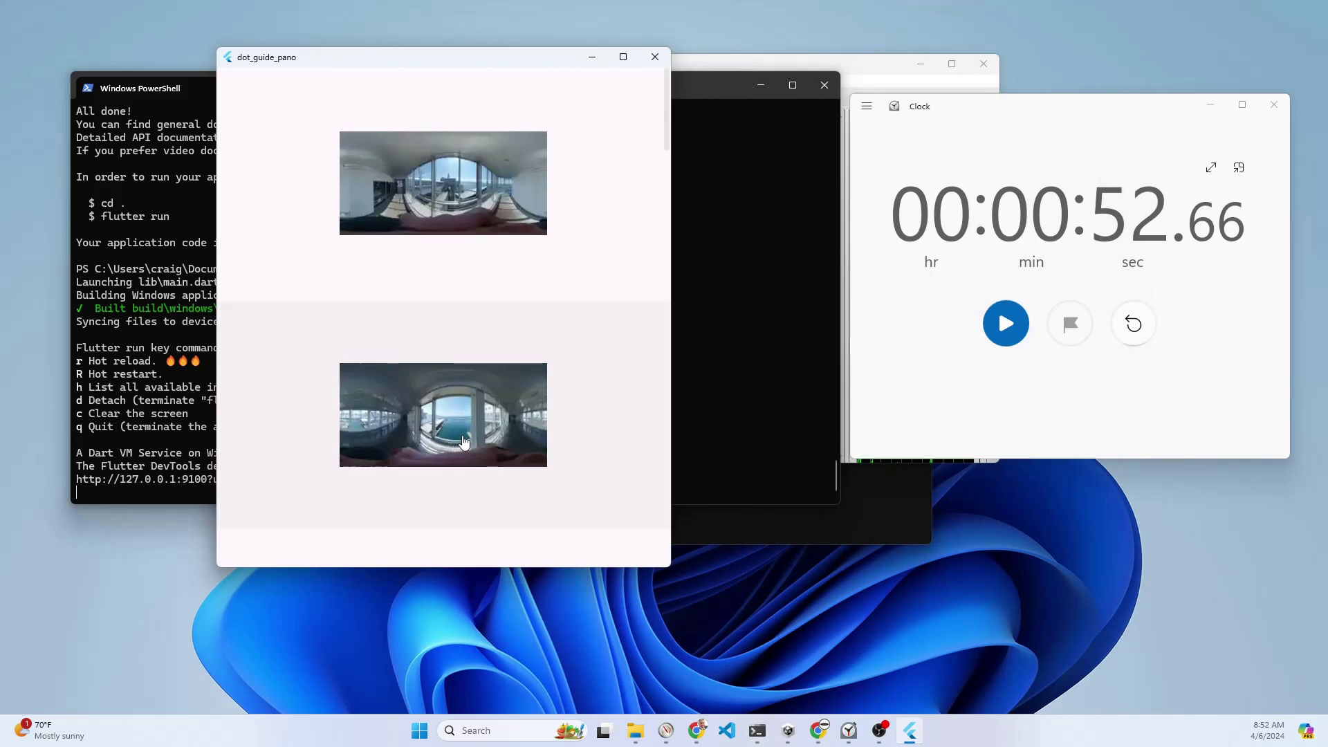
pyautogui.scroll(-4, 464, 442)
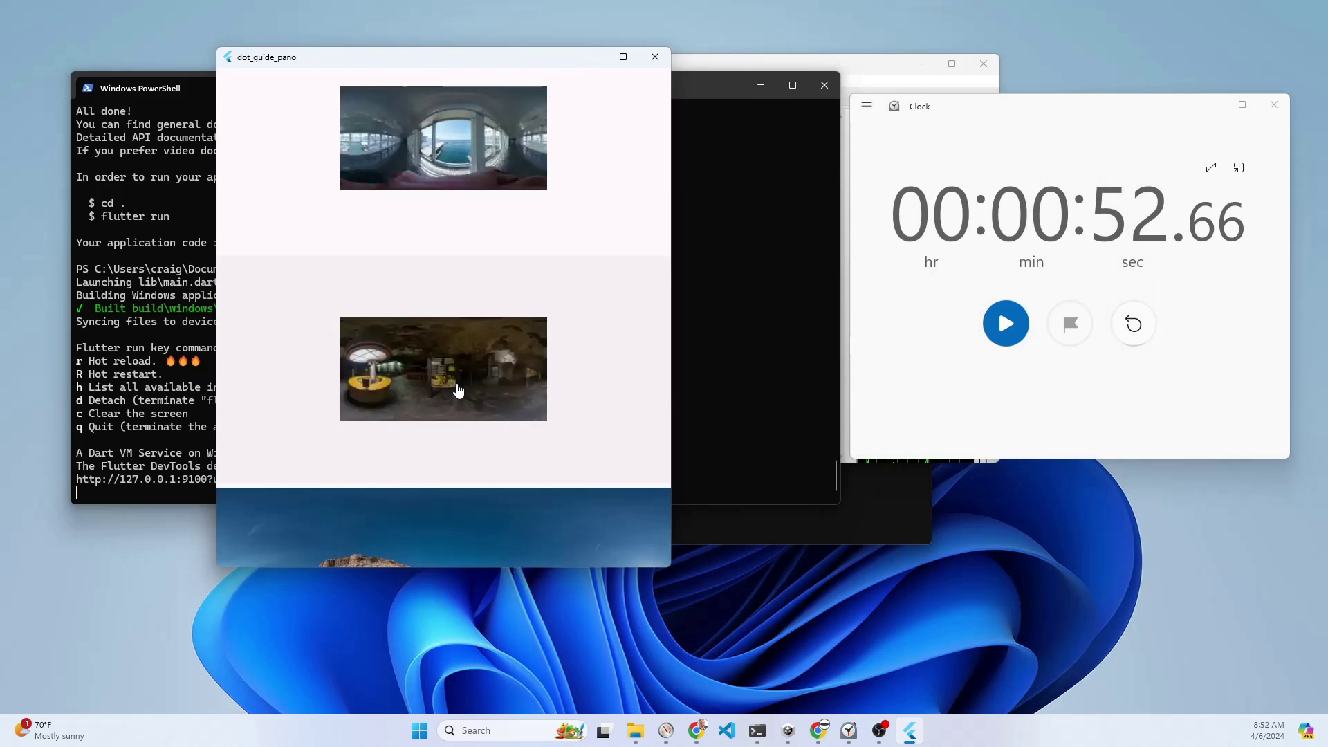
pyautogui.click(458, 387)
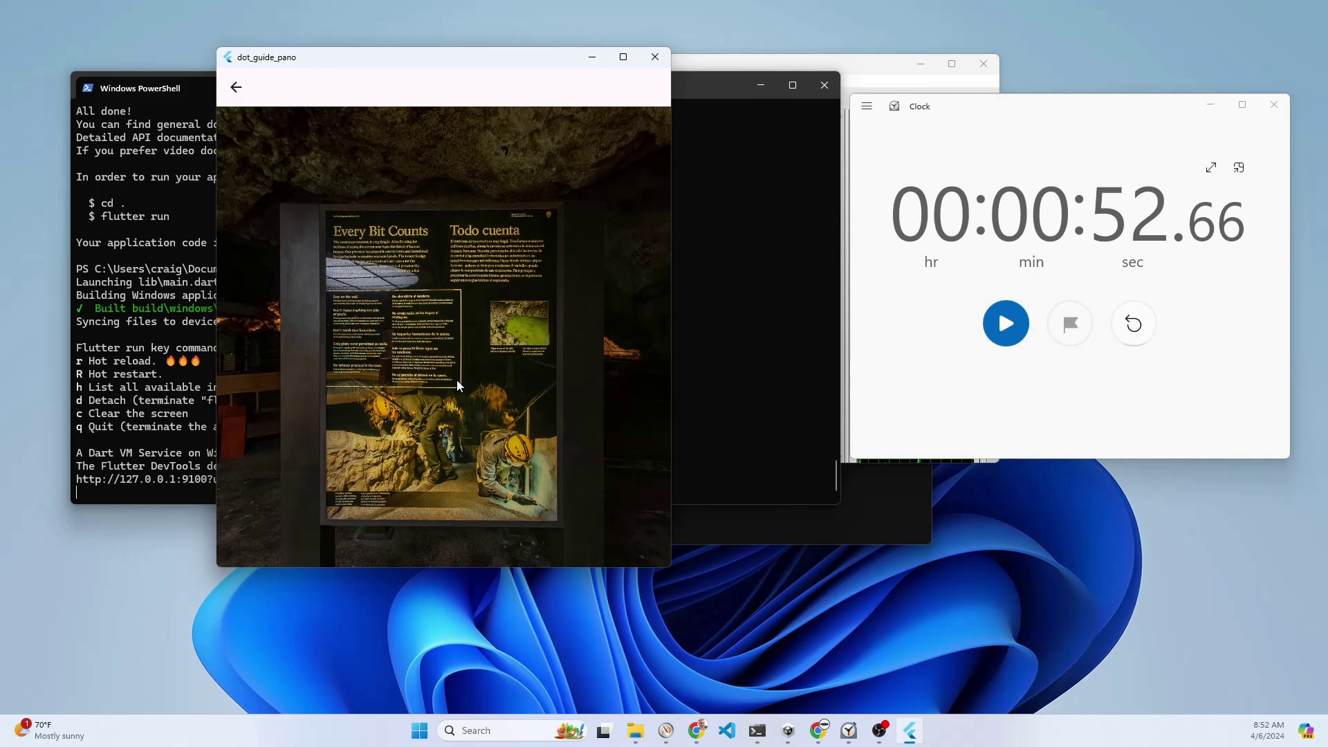
pyautogui.moveTo(402, 330); pyautogui.dragTo(526, 312)
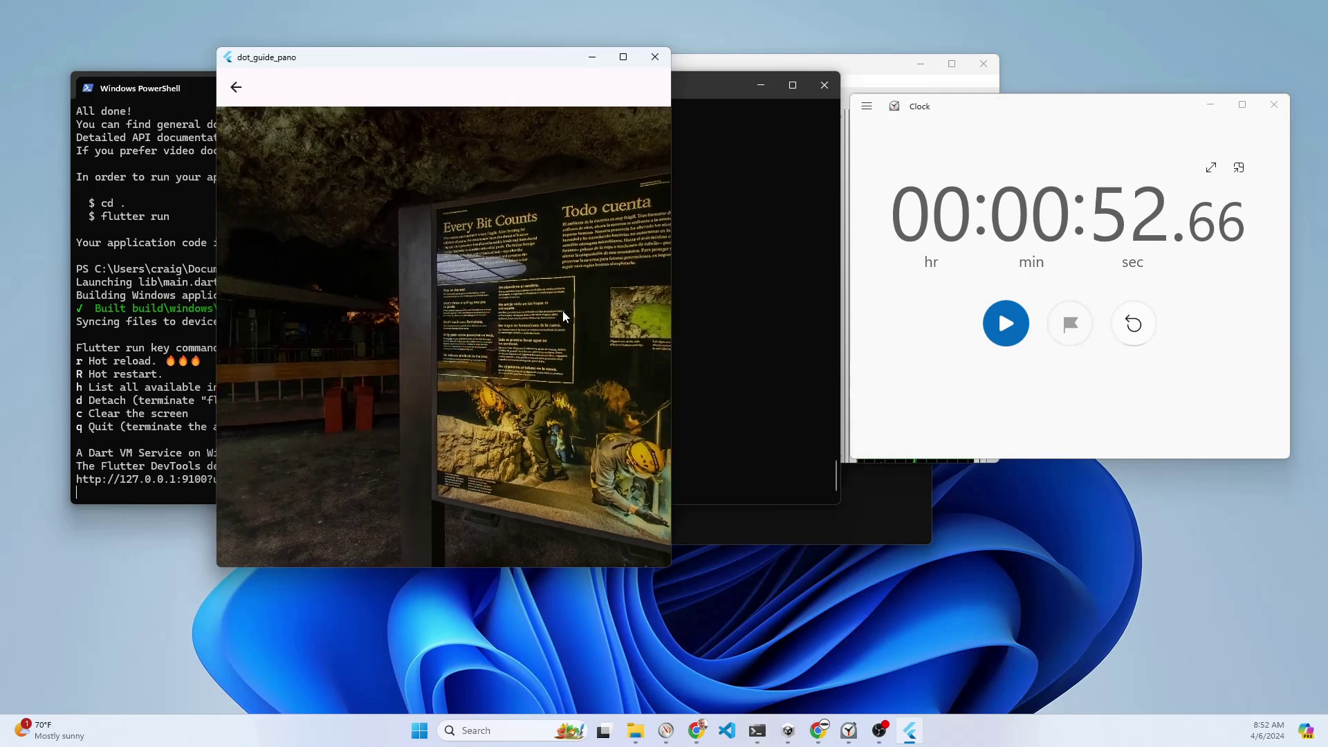
# Step: Return from the cave panorama to the image list and make the dot_guide_pano window narrower
pyautogui.moveTo(256, 389); pyautogui.dragTo(528, 462)
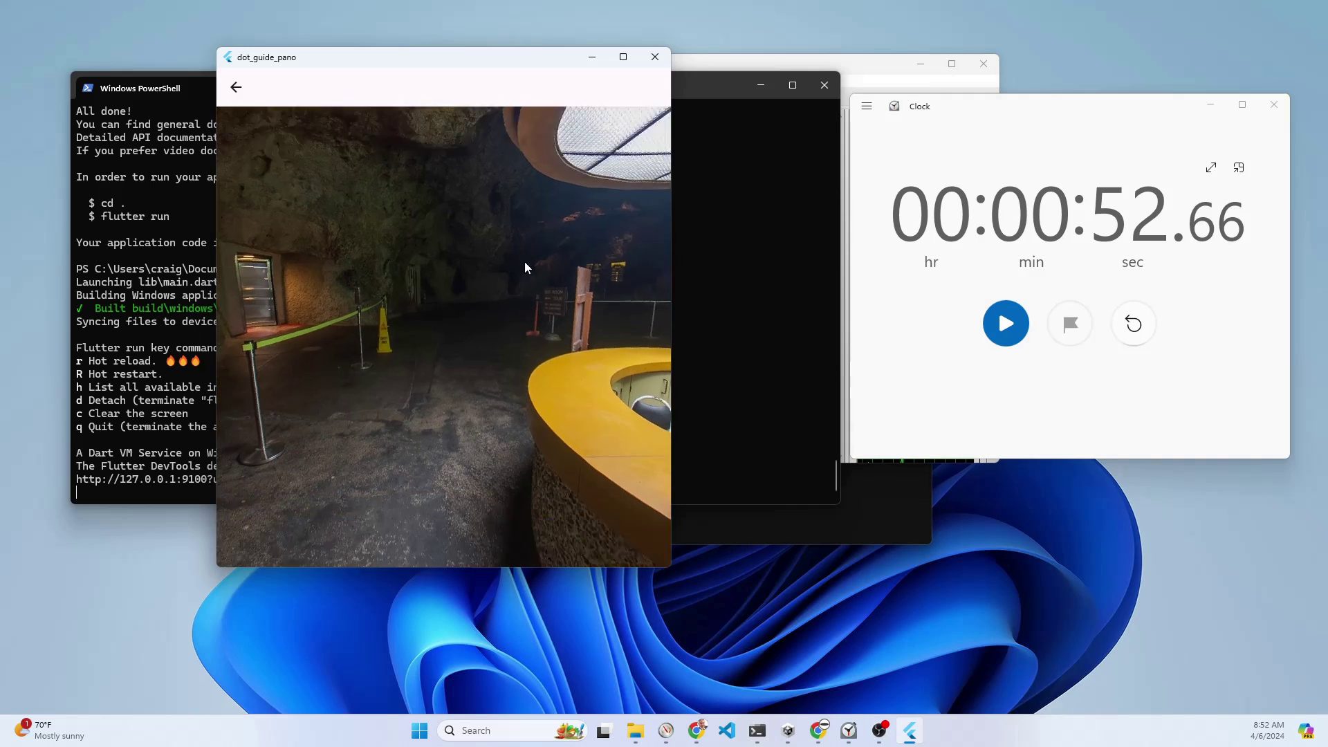
pyautogui.click(236, 87)
pyautogui.scroll(-3, 543, 405)
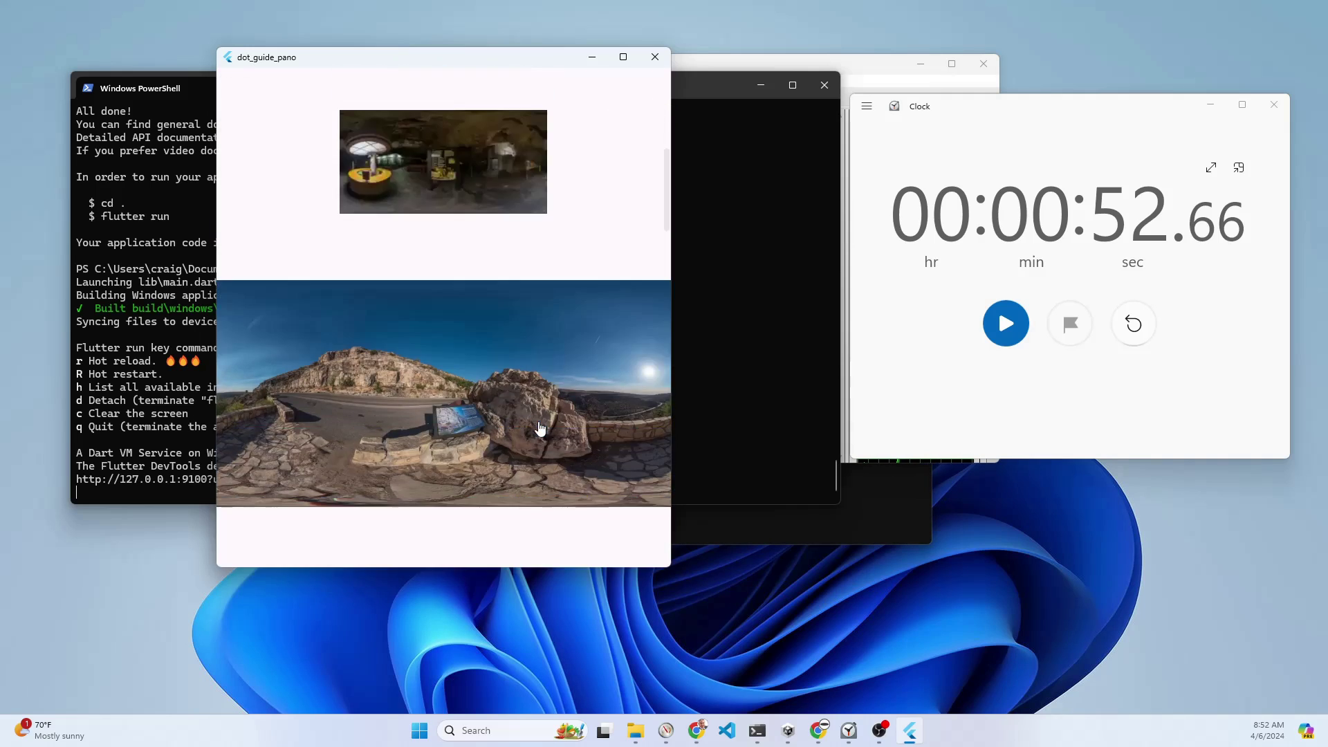
pyautogui.scroll(-4, 539, 429)
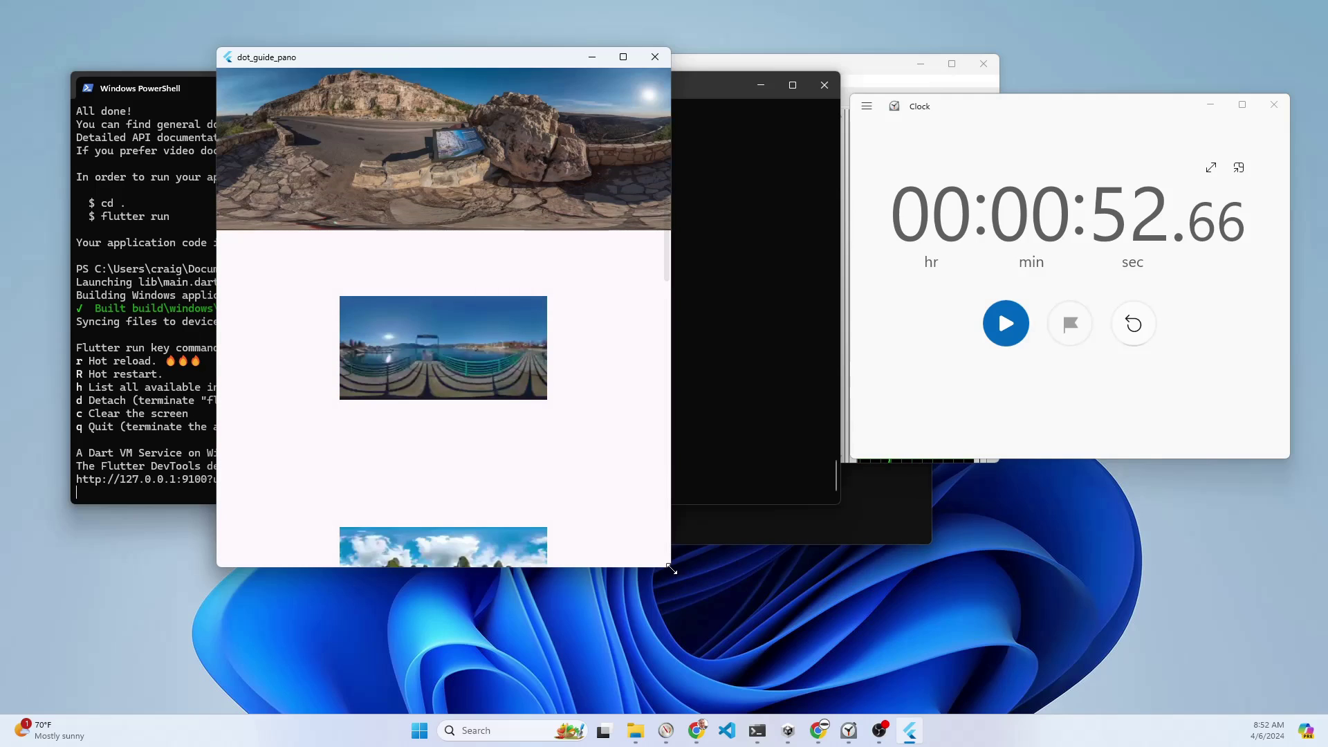
pyautogui.moveTo(671, 568); pyautogui.dragTo(587, 573)
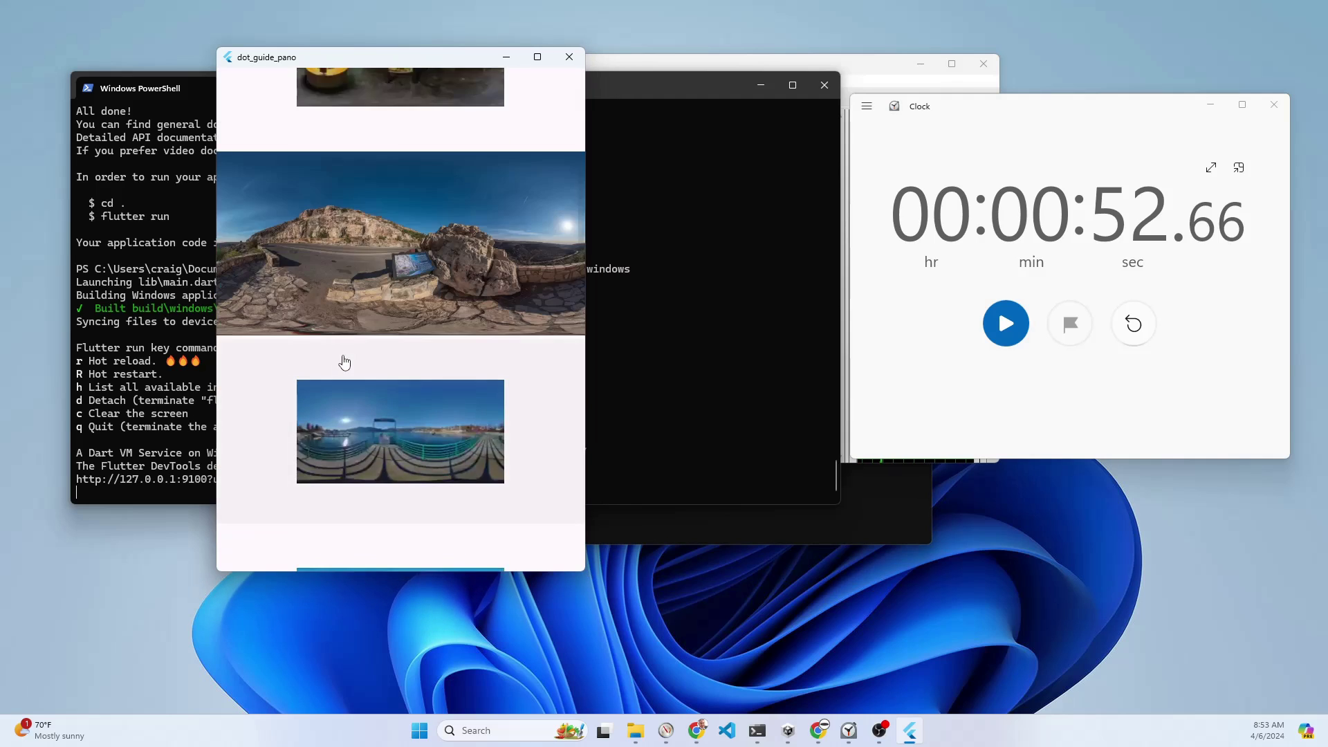
# Step: Open the panorama of the green karst mountains from the image list and pan around in it
pyautogui.scroll(-10, 345, 362)
pyautogui.scroll(1, 357, 370)
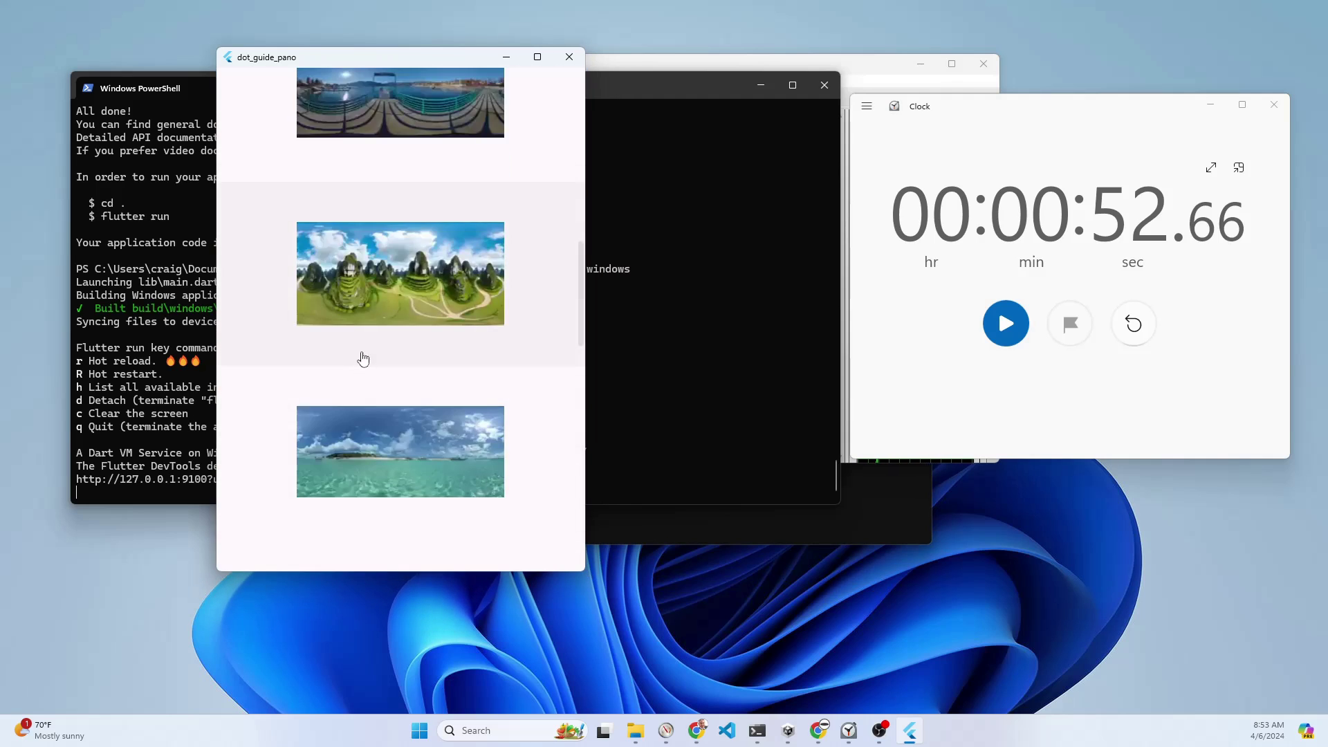
pyautogui.click(385, 297)
pyautogui.moveTo(425, 340); pyautogui.dragTo(536, 309)
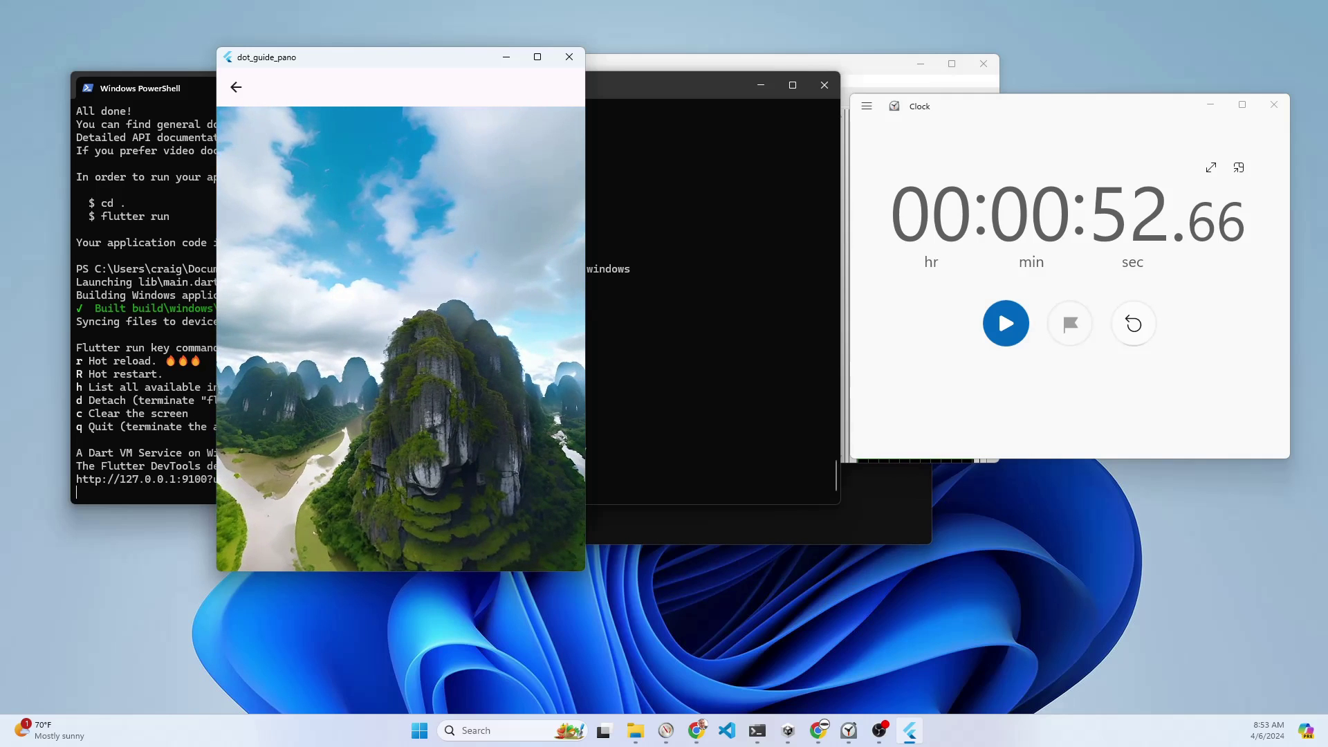
# Step: Switch to the rocky roadside panorama with the information sign and pan around in it, including with the window maximized
pyautogui.click(236, 86)
pyautogui.click(356, 349)
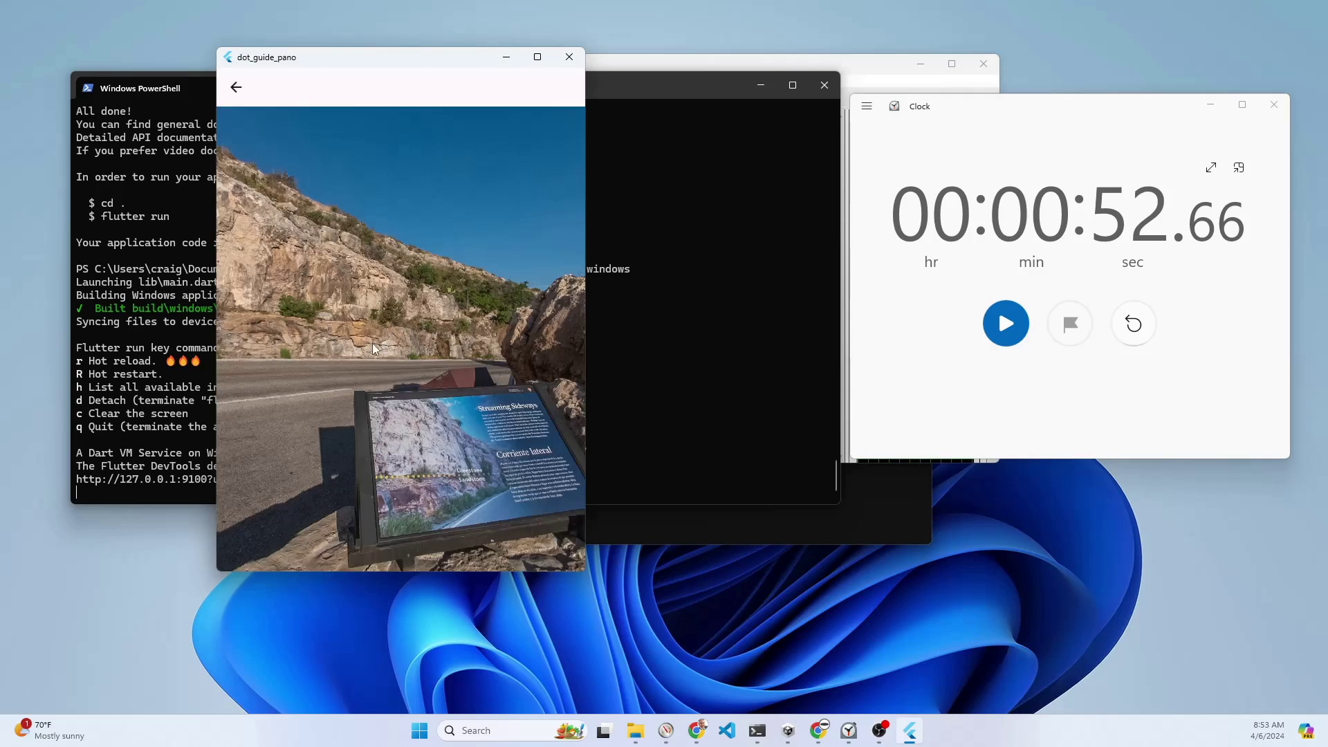
pyautogui.moveTo(476, 350); pyautogui.dragTo(367, 391)
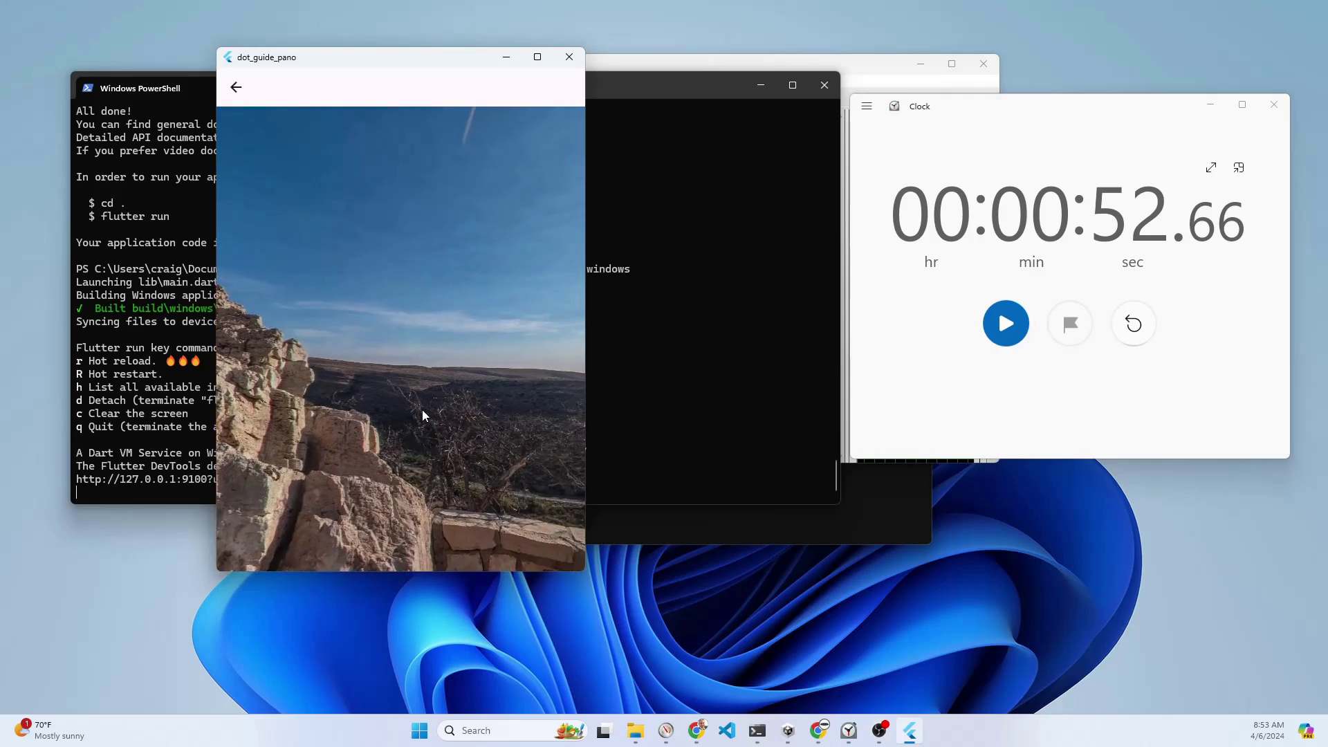
pyautogui.click(538, 57)
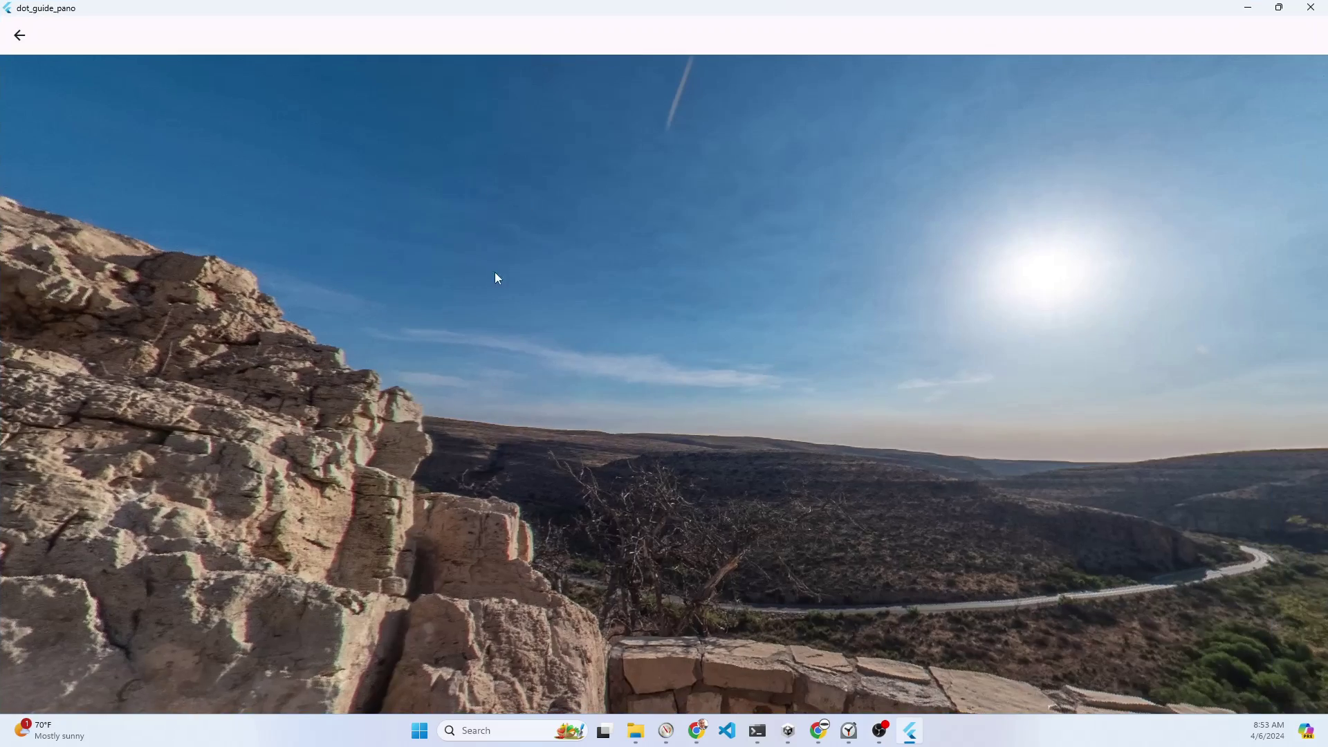
pyautogui.moveTo(502, 376); pyautogui.dragTo(309, 380)
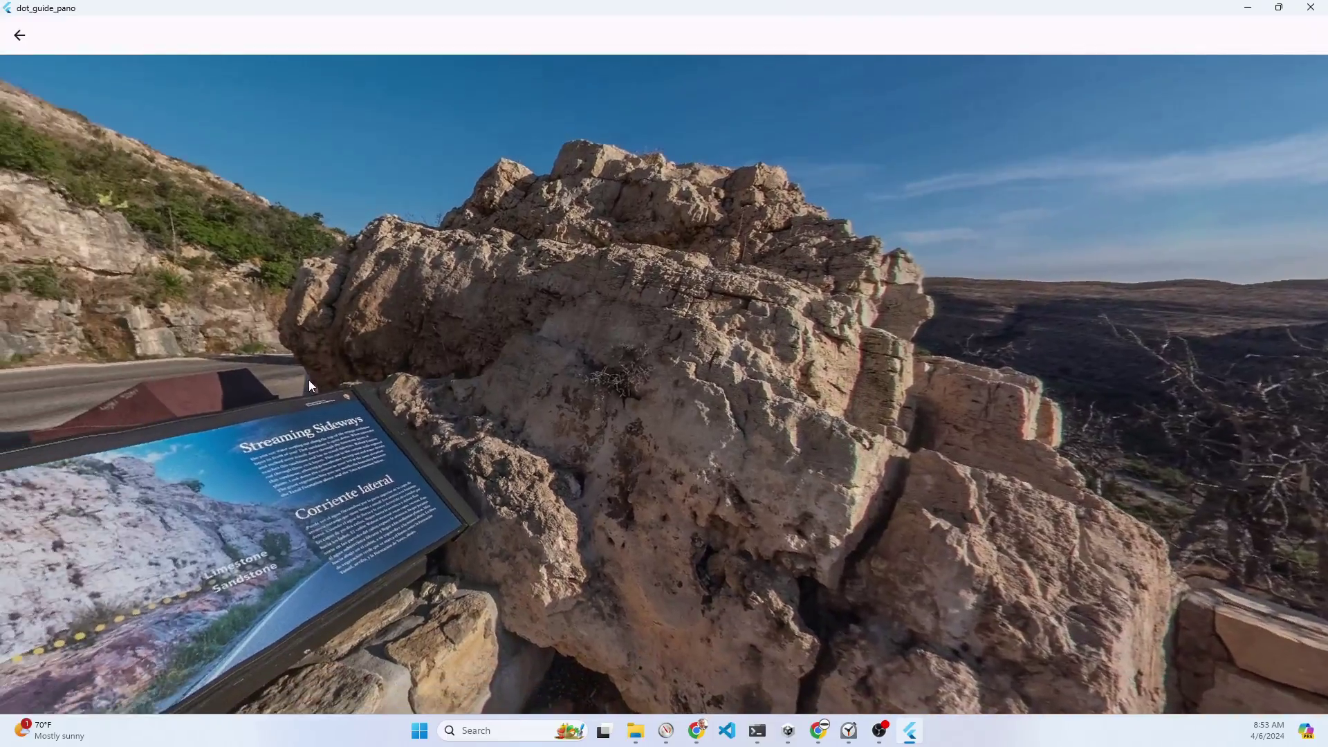